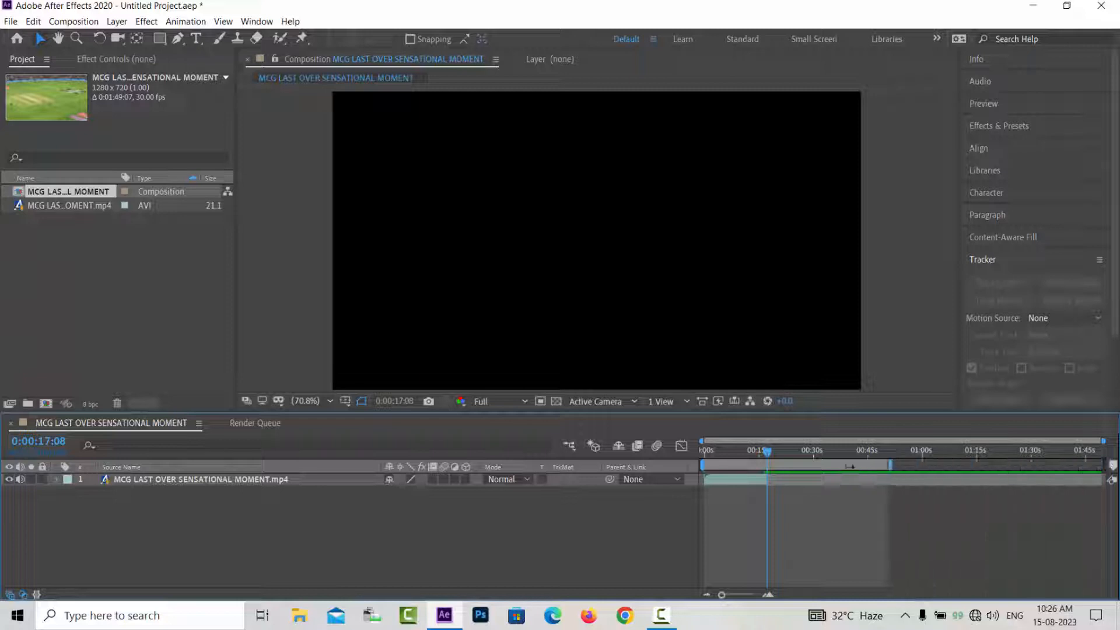
# - Trim the composition to the work area covering roughly the first 17 seconds and scrub through the remaining footage
pyautogui.rightClick(753, 465)
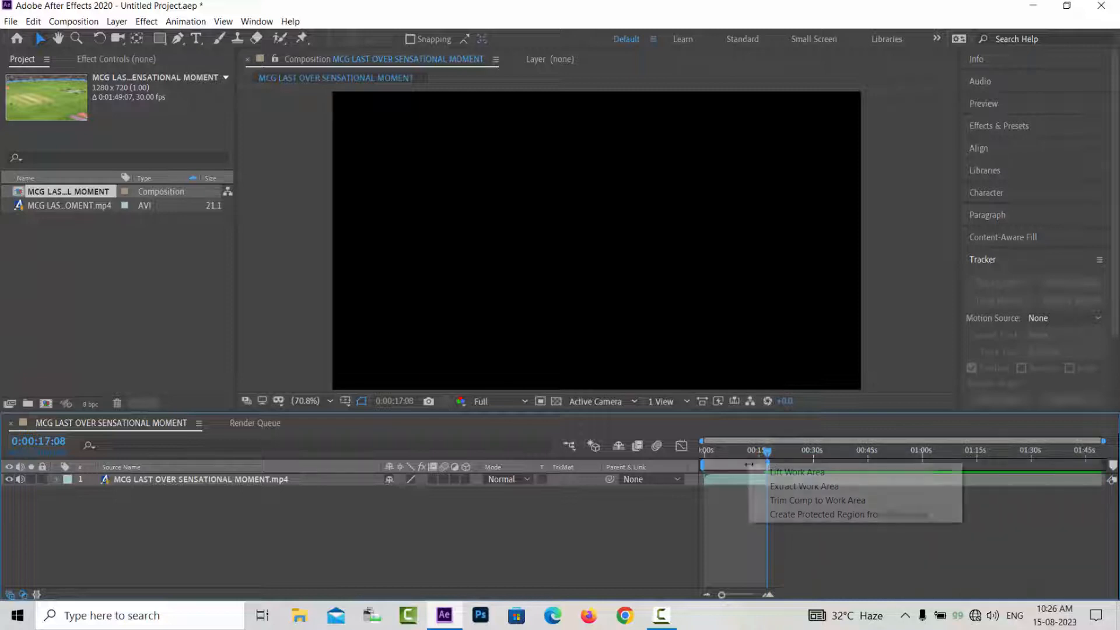
pyautogui.click(793, 496)
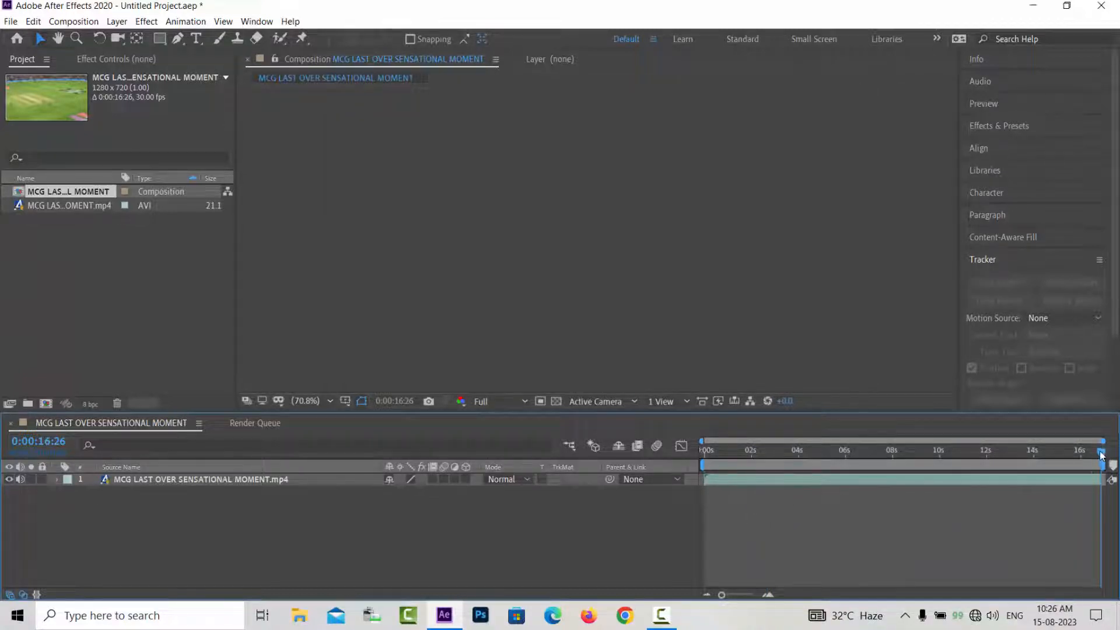
pyautogui.moveTo(1101, 455); pyautogui.dragTo(834, 465)
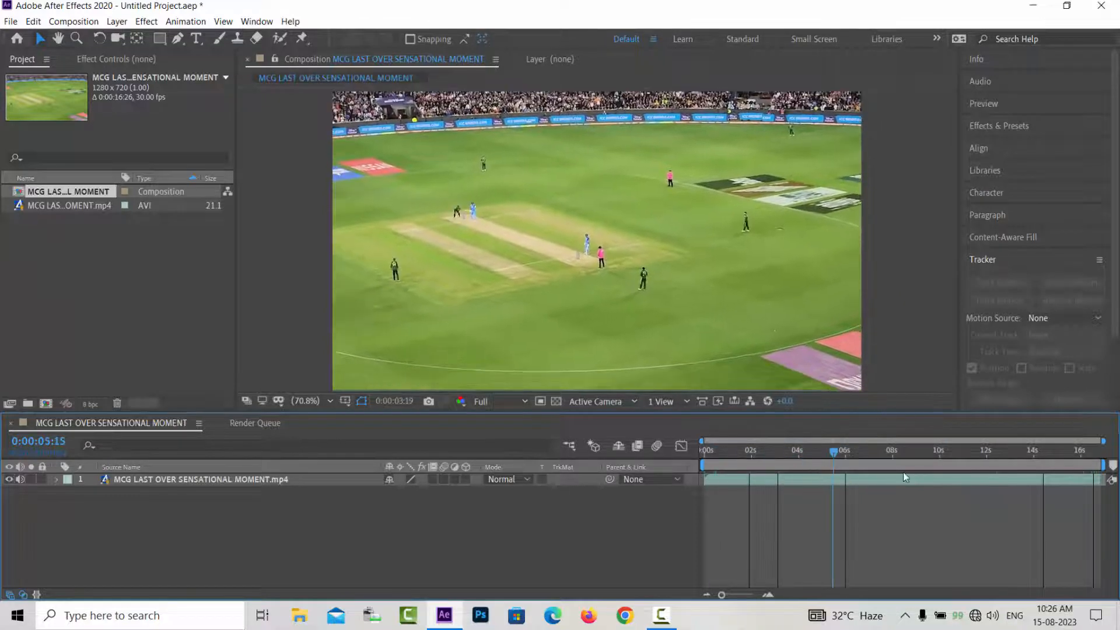
pyautogui.moveTo(904, 472); pyautogui.dragTo(841, 474)
# - Start a position motion track on the cricket video at the first frame, fitting the track point to the fielder beside the ground logo
pyautogui.click(268, 479)
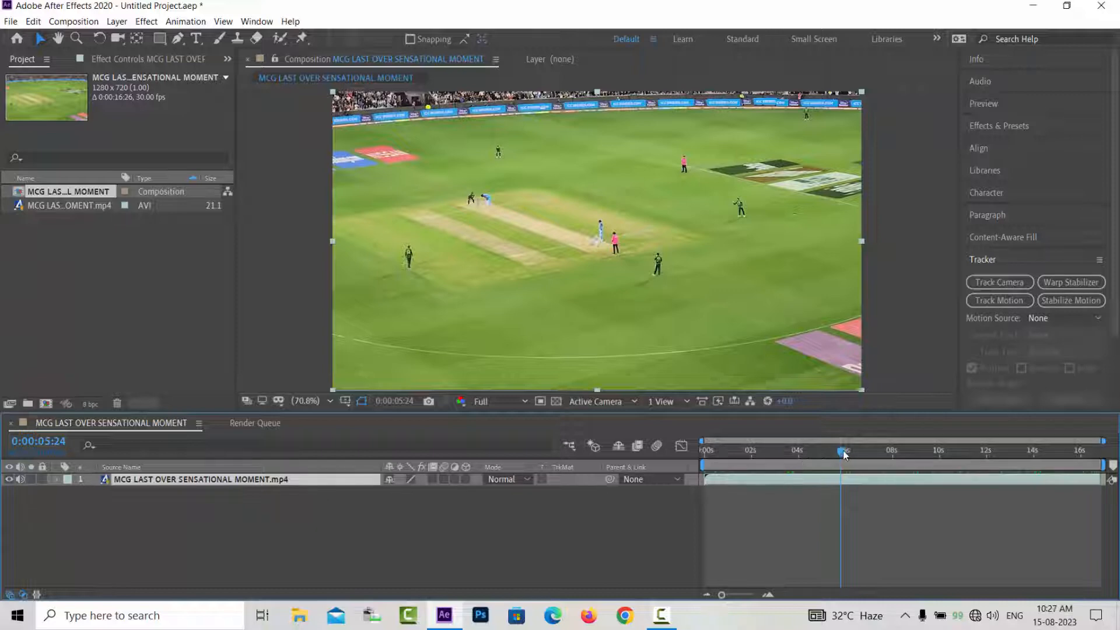
pyautogui.press('Home')
pyautogui.click(996, 301)
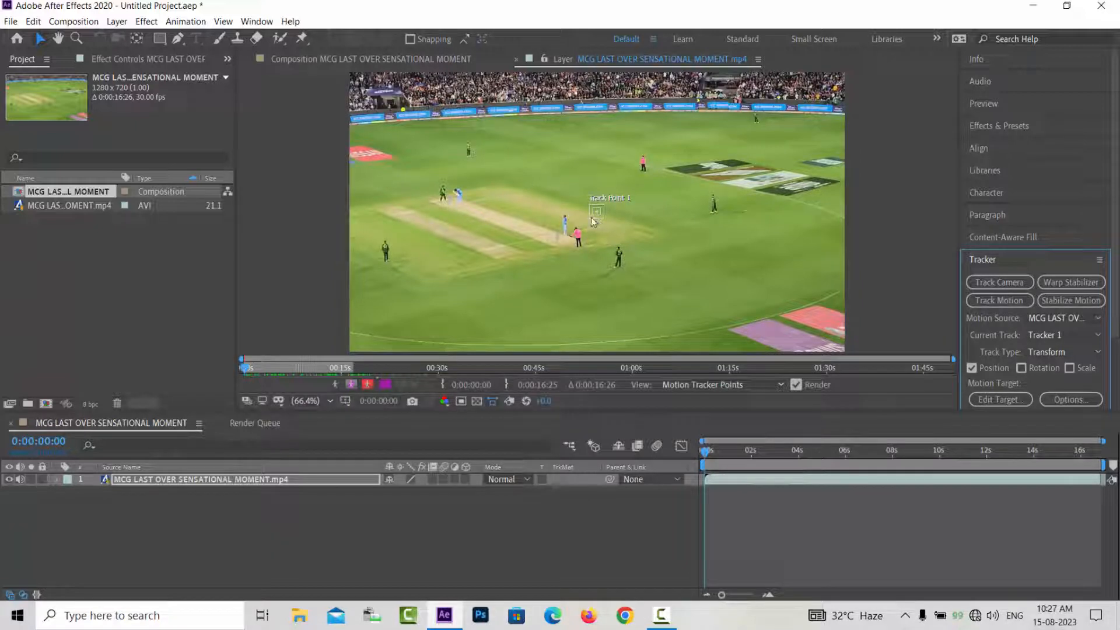
pyautogui.moveTo(597, 222); pyautogui.dragTo(713, 205)
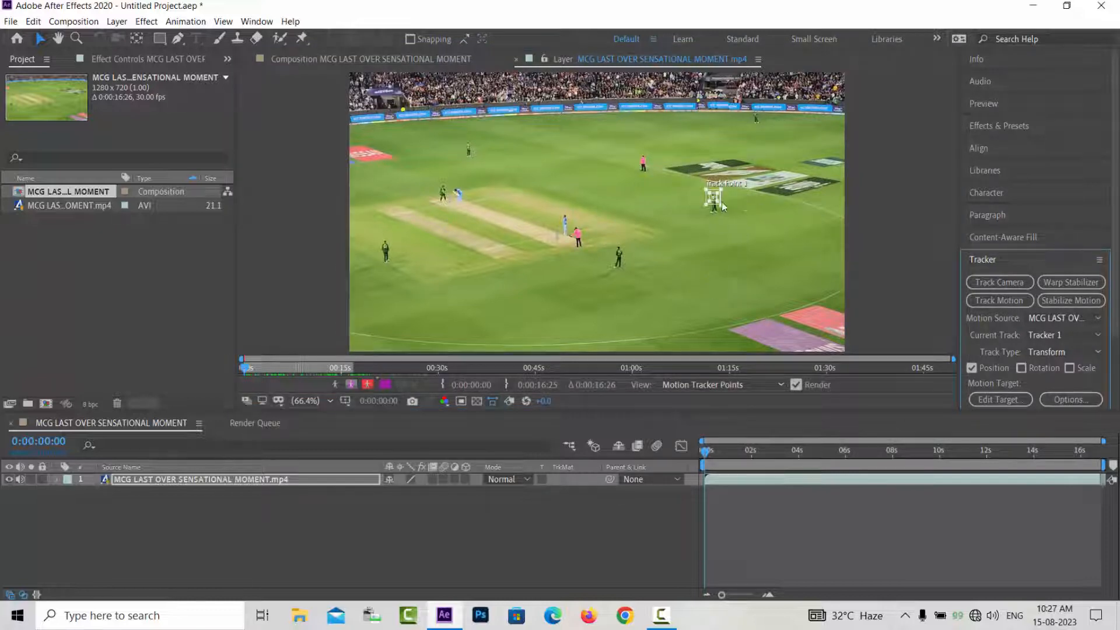
pyautogui.moveTo(726, 208); pyautogui.dragTo(721, 205)
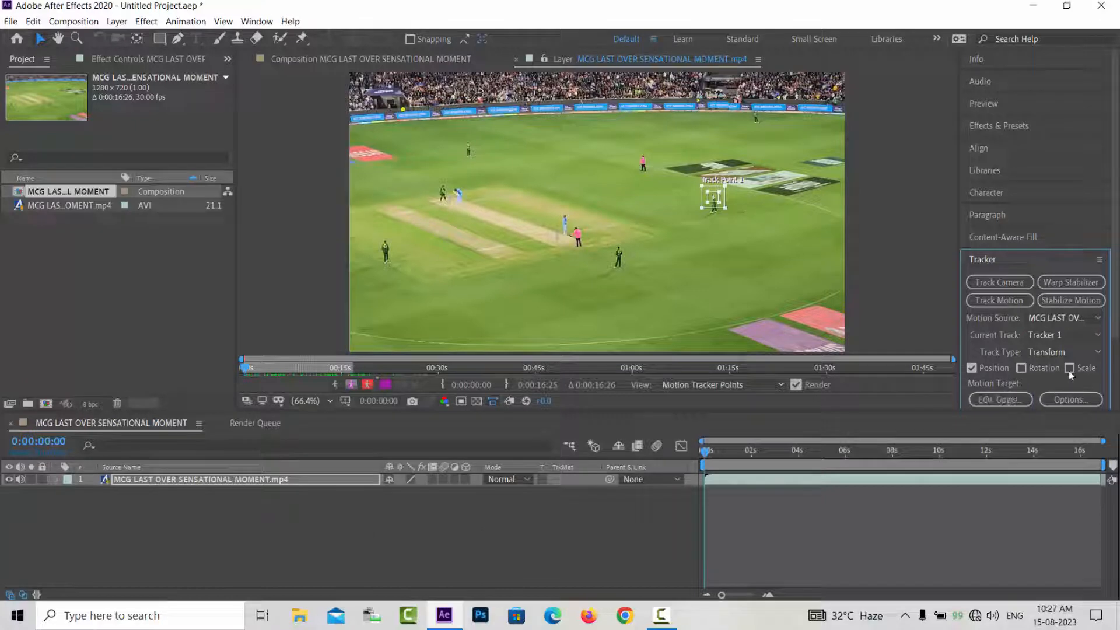
# - Analyze the fielder's motion forward from the first frame to about 0:00:04:01
pyautogui.scroll(-3, 1071, 369)
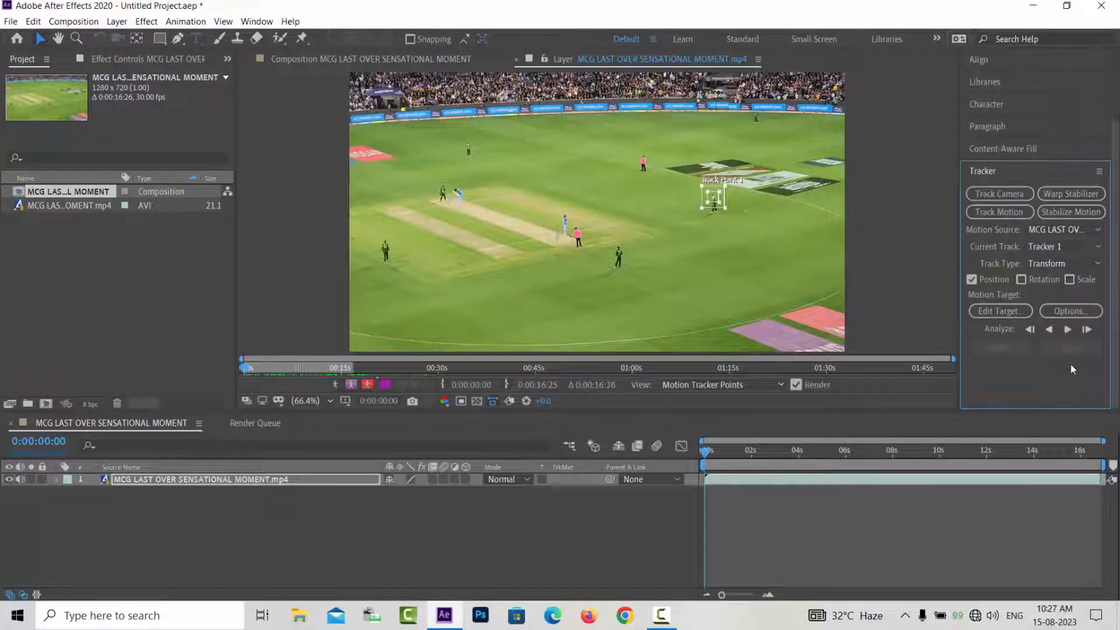
pyautogui.click(1068, 330)
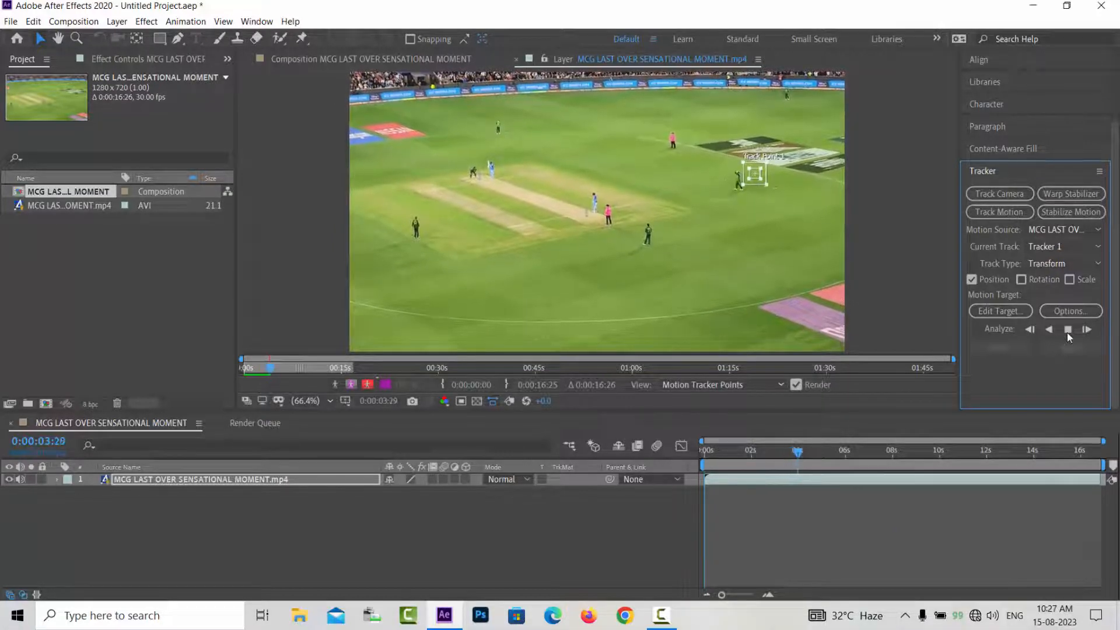
pyautogui.click(1068, 330)
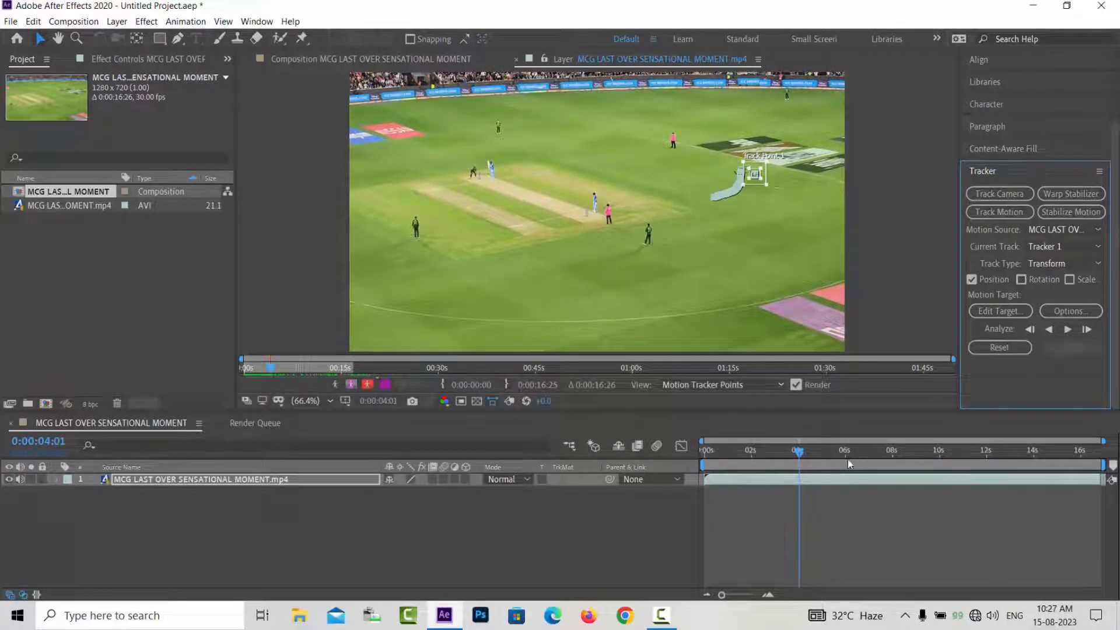
pyautogui.moveTo(802, 454); pyautogui.dragTo(798, 454)
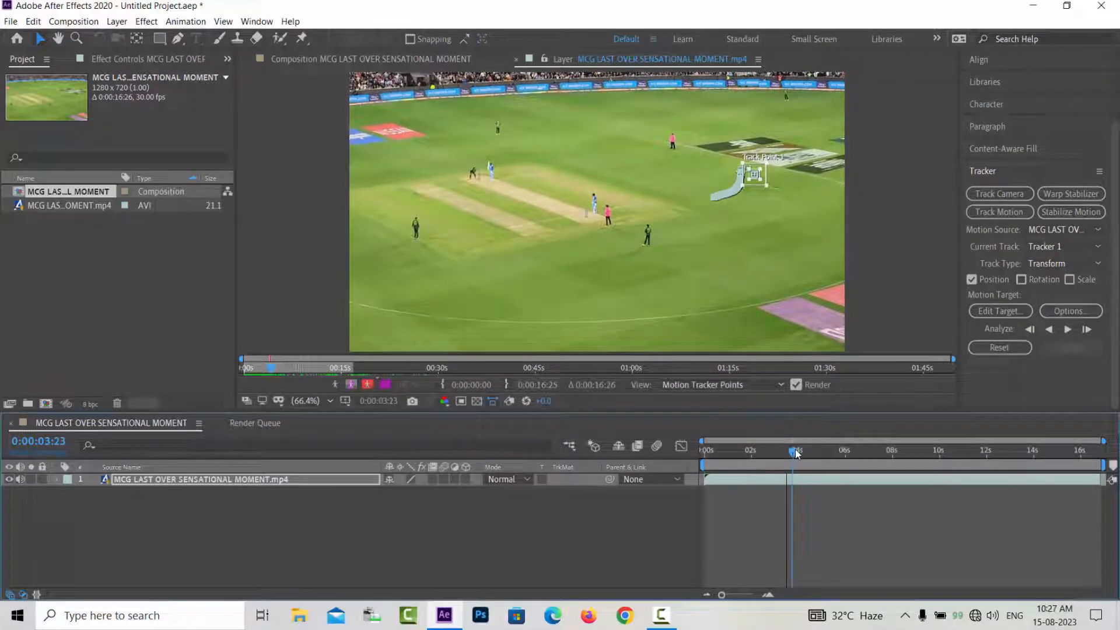
# - Add a null object to the composition to receive the first fielder's tracking data
pyautogui.click(582, 532)
pyautogui.rightClick(411, 520)
pyautogui.moveTo(455, 383)
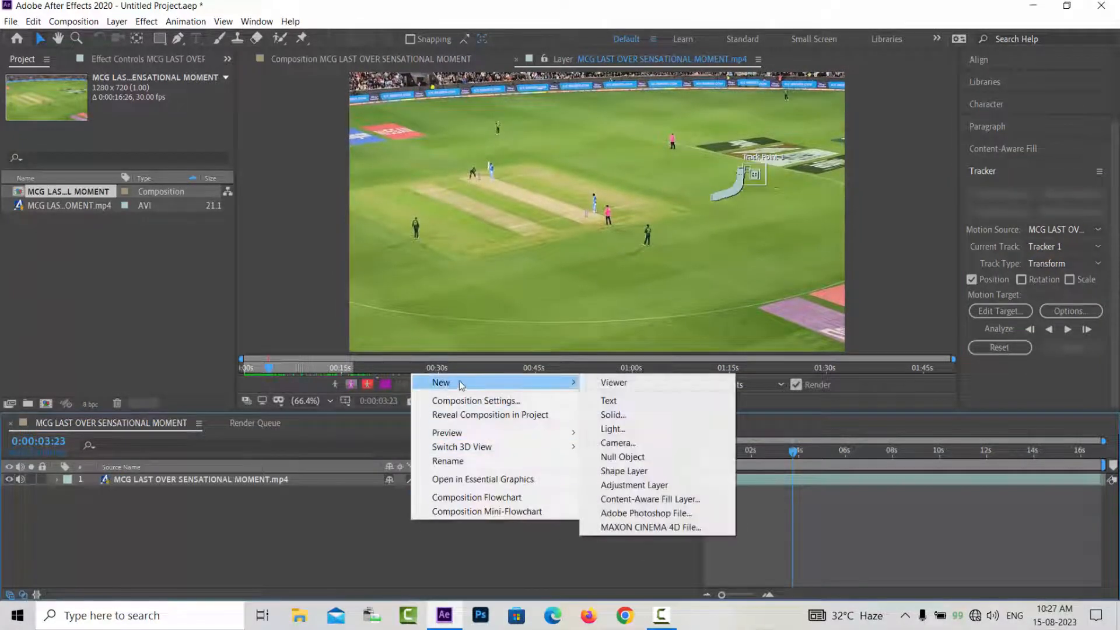
pyautogui.click(622, 457)
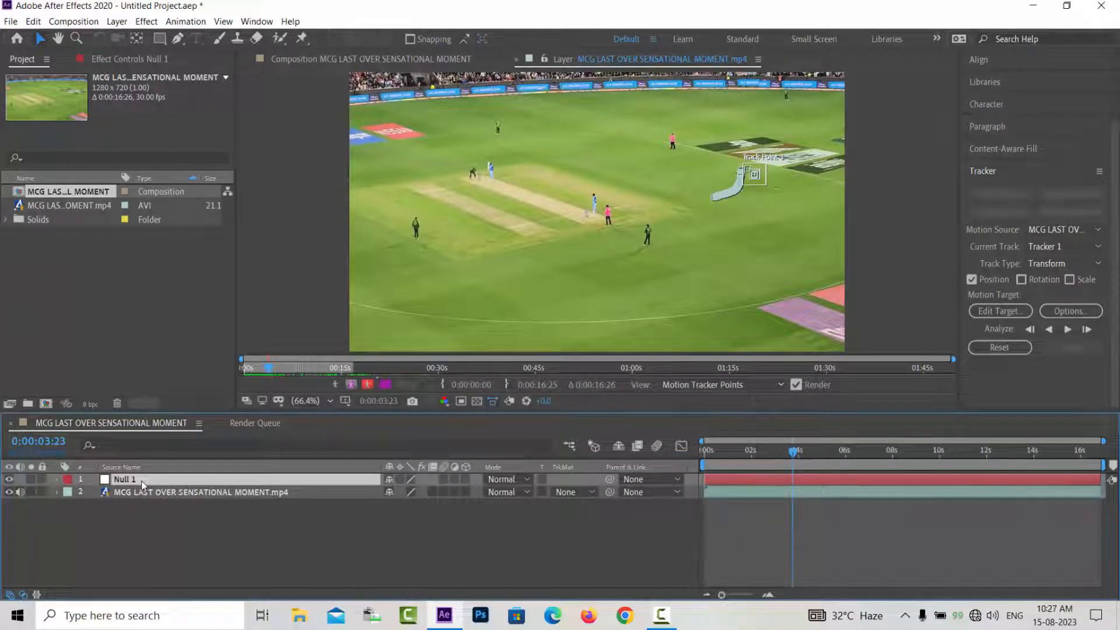
# - Set Null 1 as the motion target and apply the first track to it
pyautogui.click(1013, 316)
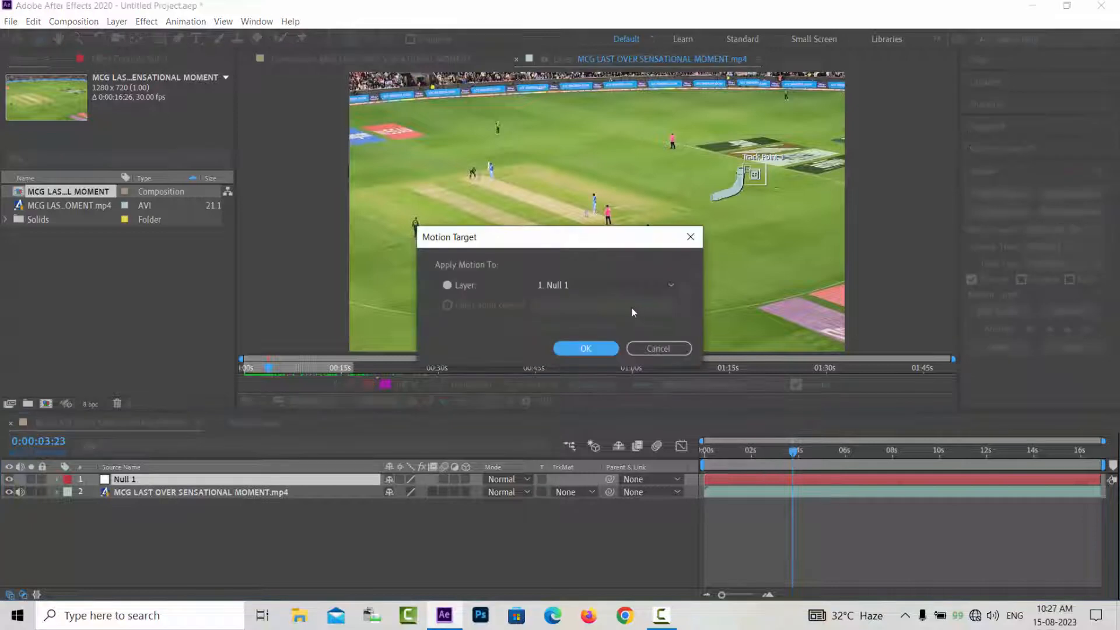
pyautogui.click(586, 348)
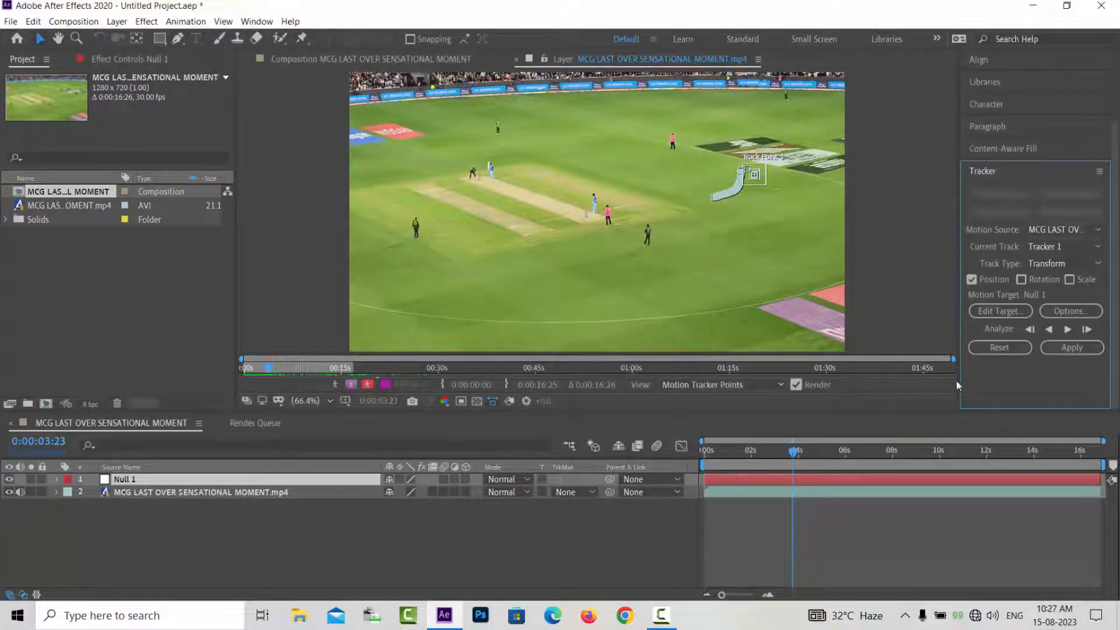
pyautogui.click(1074, 347)
pyautogui.click(565, 325)
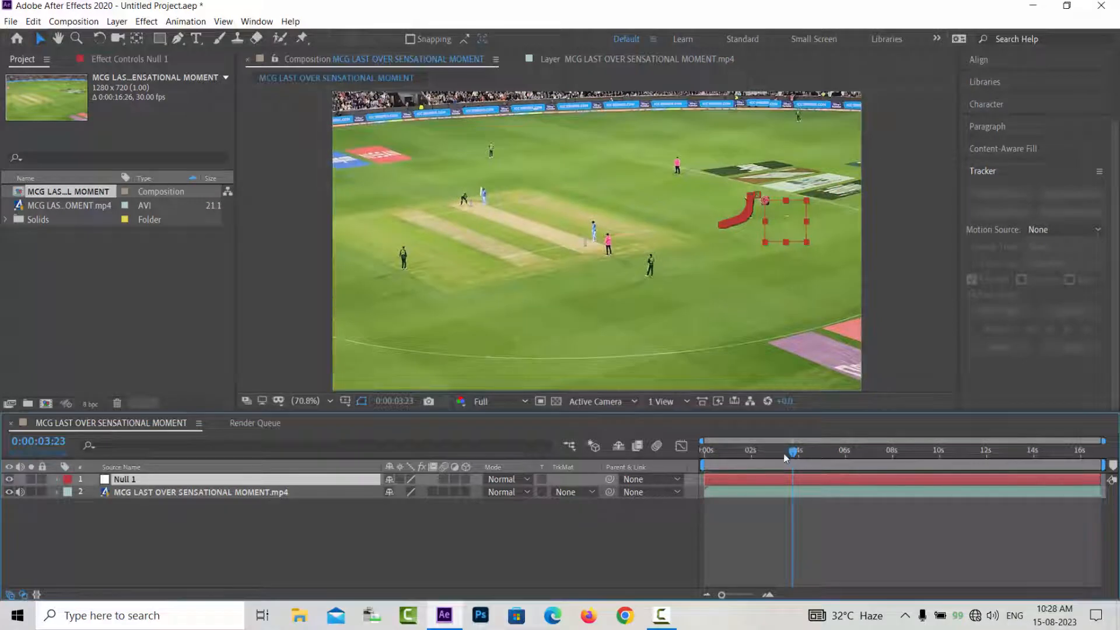
# - Start a second motion track at 0:00:04:22 on the fielder left of the pitch and analyze it forward to 0:00:08:00
pyautogui.moveTo(786, 458); pyautogui.dragTo(816, 459)
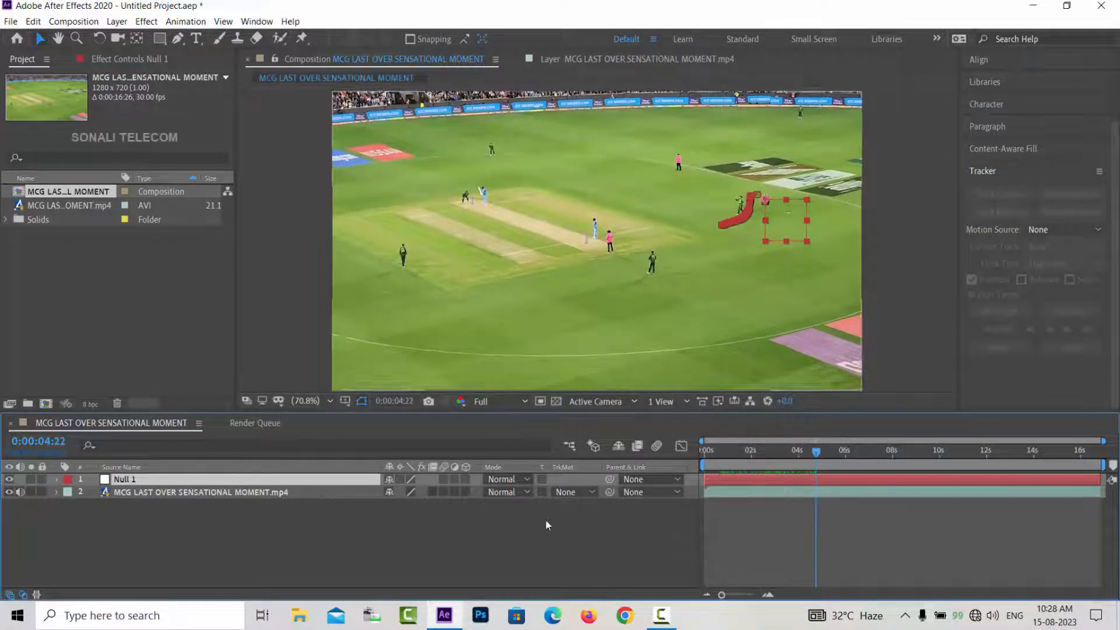
pyautogui.click(376, 511)
pyautogui.click(313, 490)
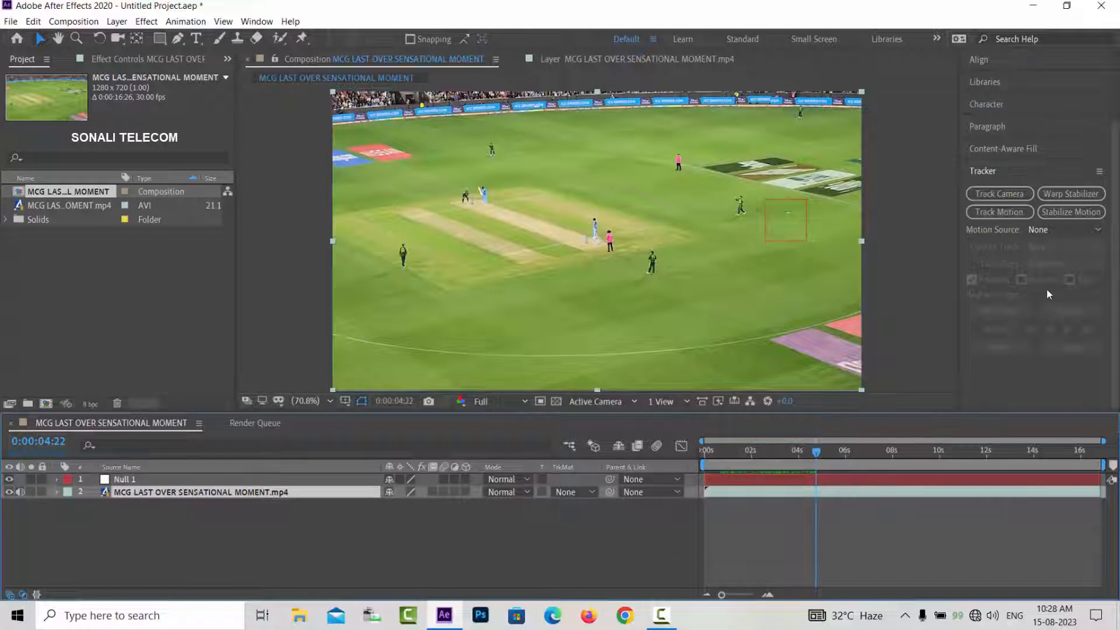
pyautogui.click(1011, 216)
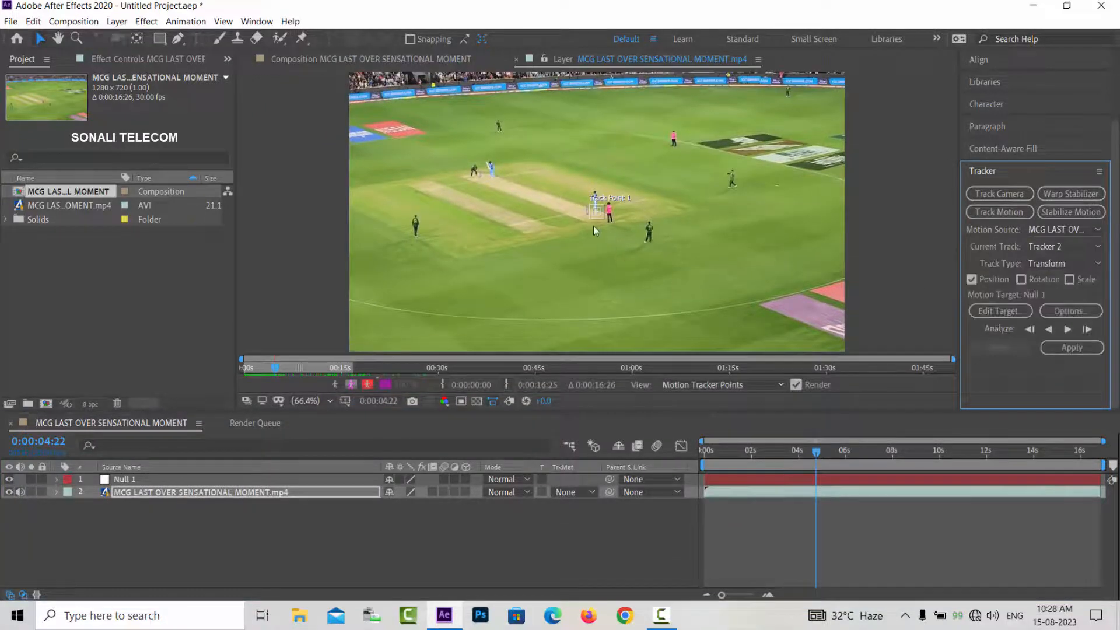
pyautogui.moveTo(598, 220); pyautogui.dragTo(424, 225)
pyautogui.click(424, 229)
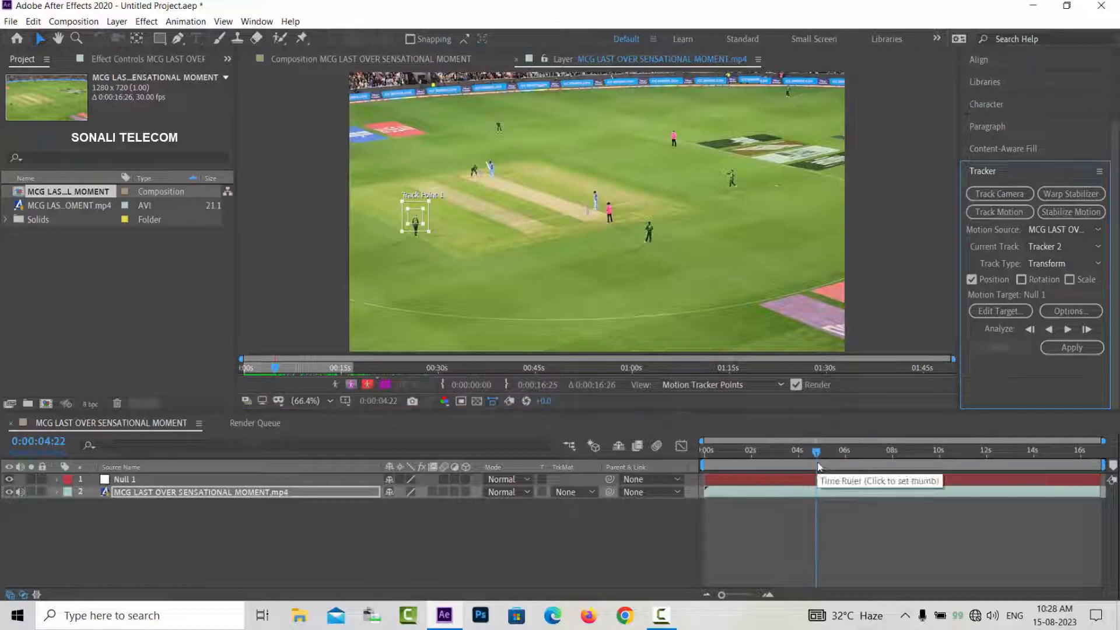
pyautogui.moveTo(417, 232); pyautogui.dragTo(416, 237)
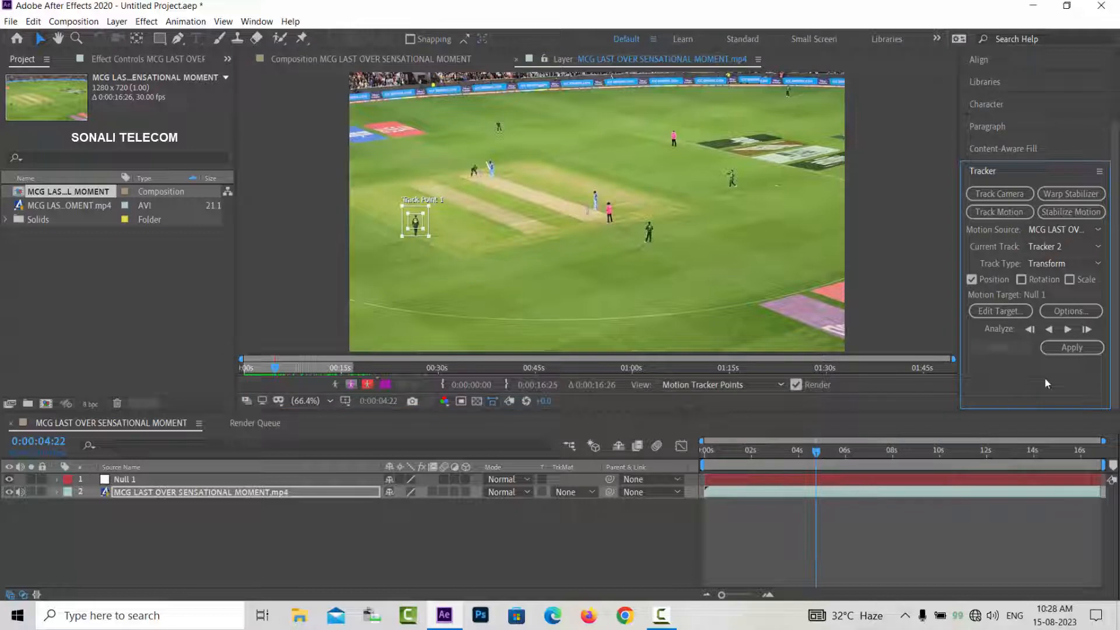
pyautogui.click(1069, 331)
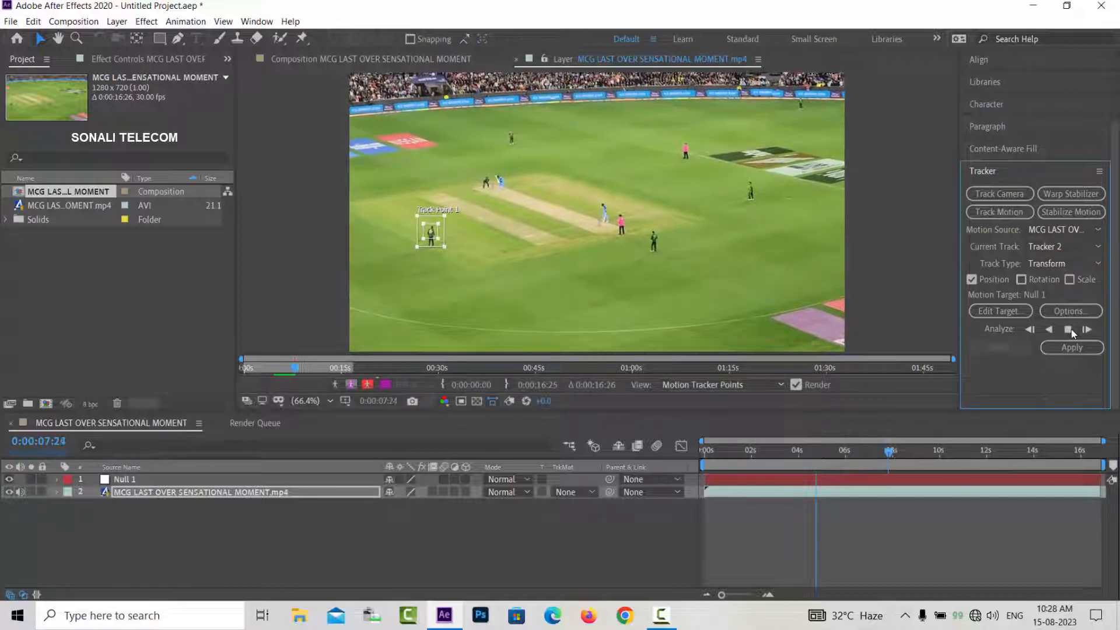
pyautogui.click(1071, 330)
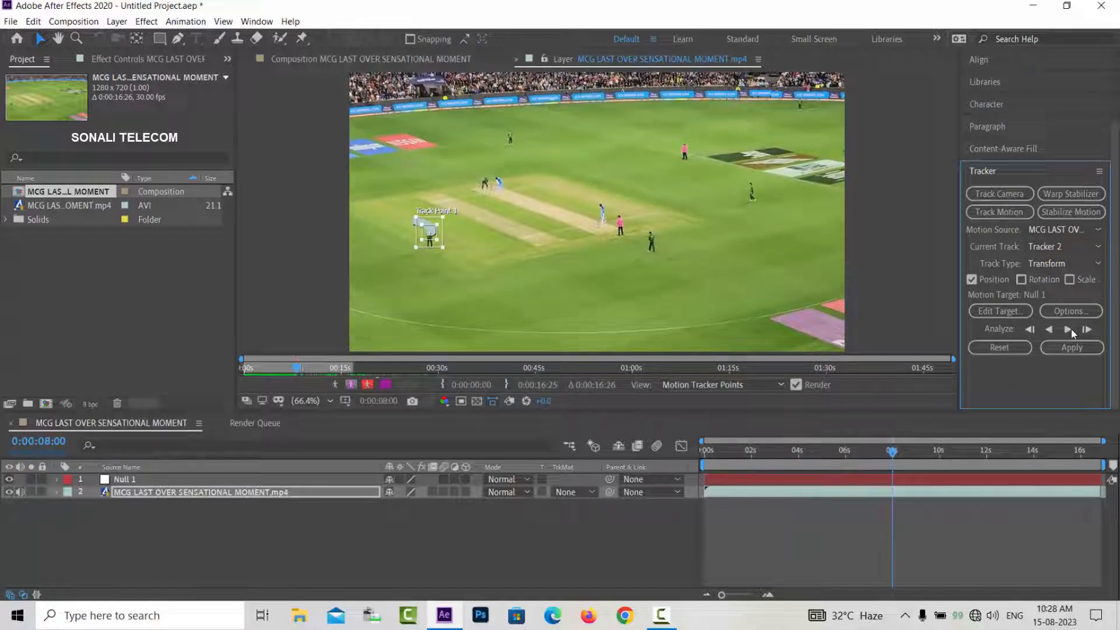
# - Add a second null object to the composition for the second fielder's track
pyautogui.rightClick(346, 543)
pyautogui.moveTo(374, 399)
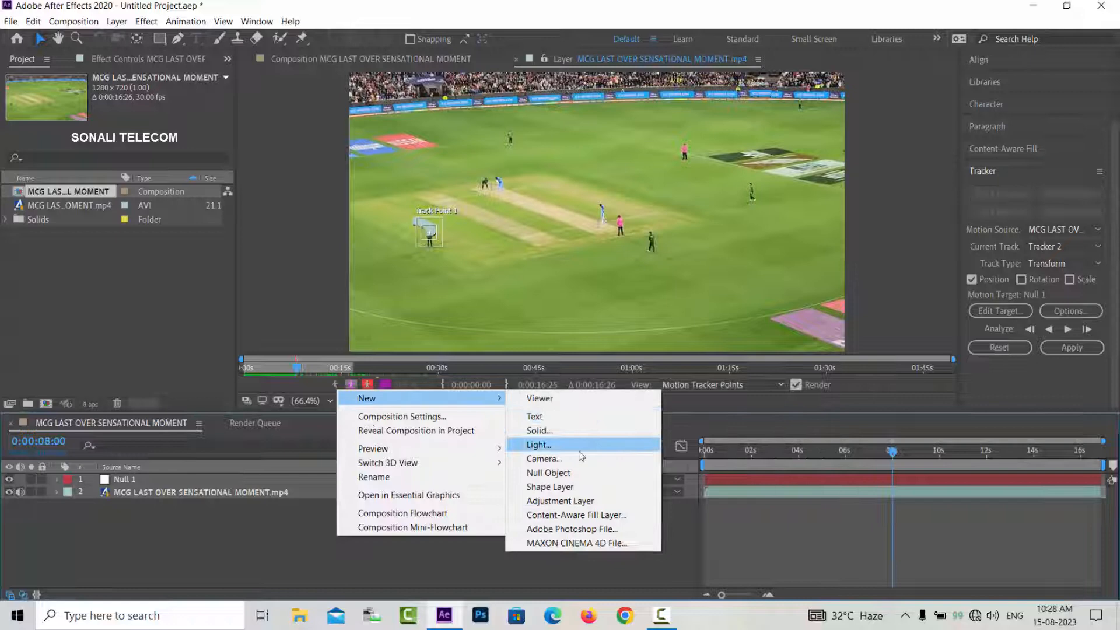
pyautogui.click(559, 474)
# - Set Null 2 as the motion target and apply the second track to it
pyautogui.click(1001, 311)
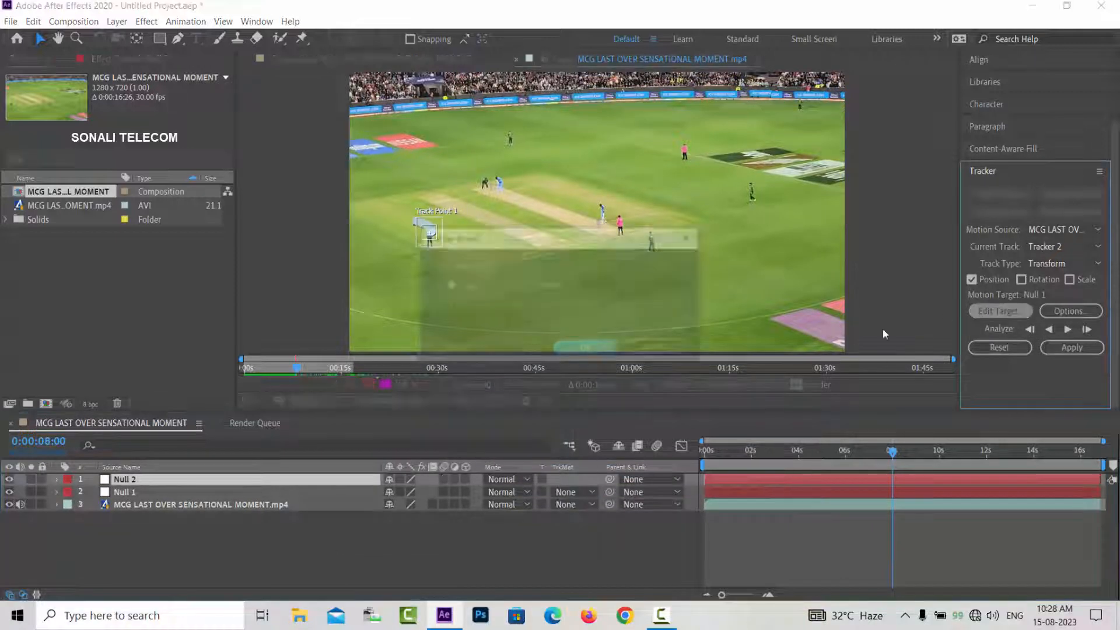
pyautogui.click(560, 285)
pyautogui.click(569, 300)
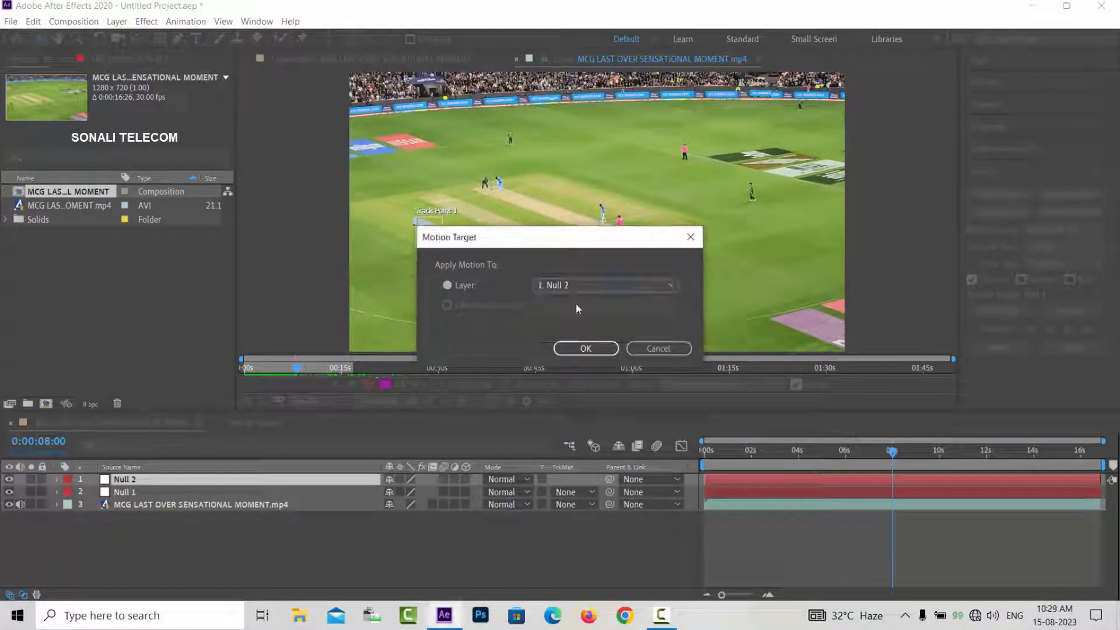
pyautogui.click(584, 347)
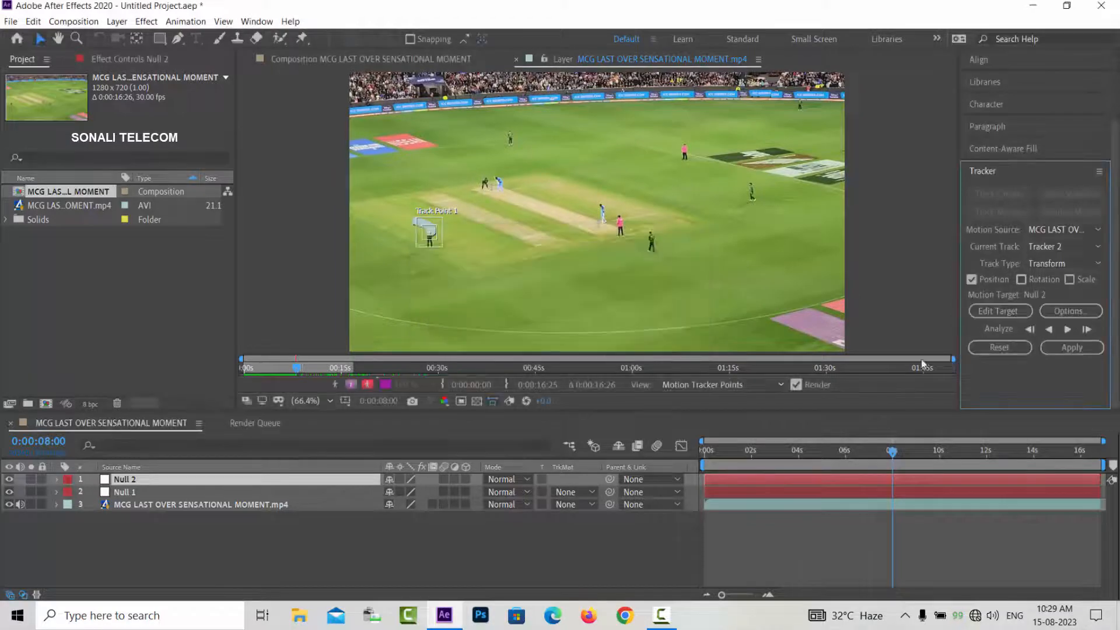
pyautogui.click(1063, 352)
pyautogui.click(575, 324)
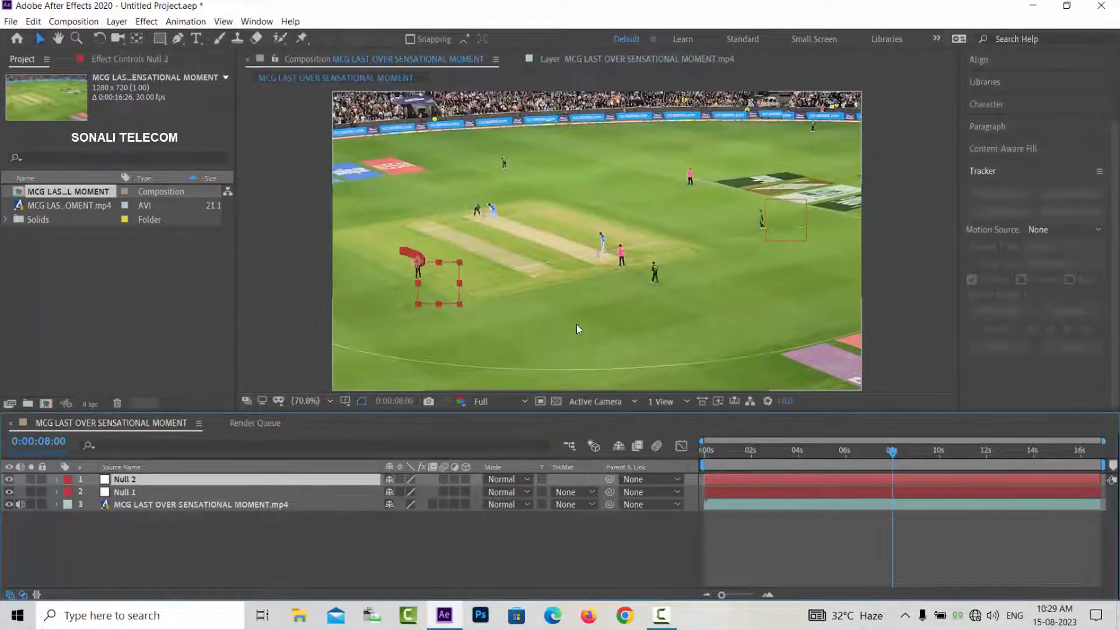
# - Start a third motion track at 0:00:08:28 on the fielder beyond the pitch's far end and analyze it forward to 0:00:12:22
pyautogui.click(295, 536)
pyautogui.click(266, 506)
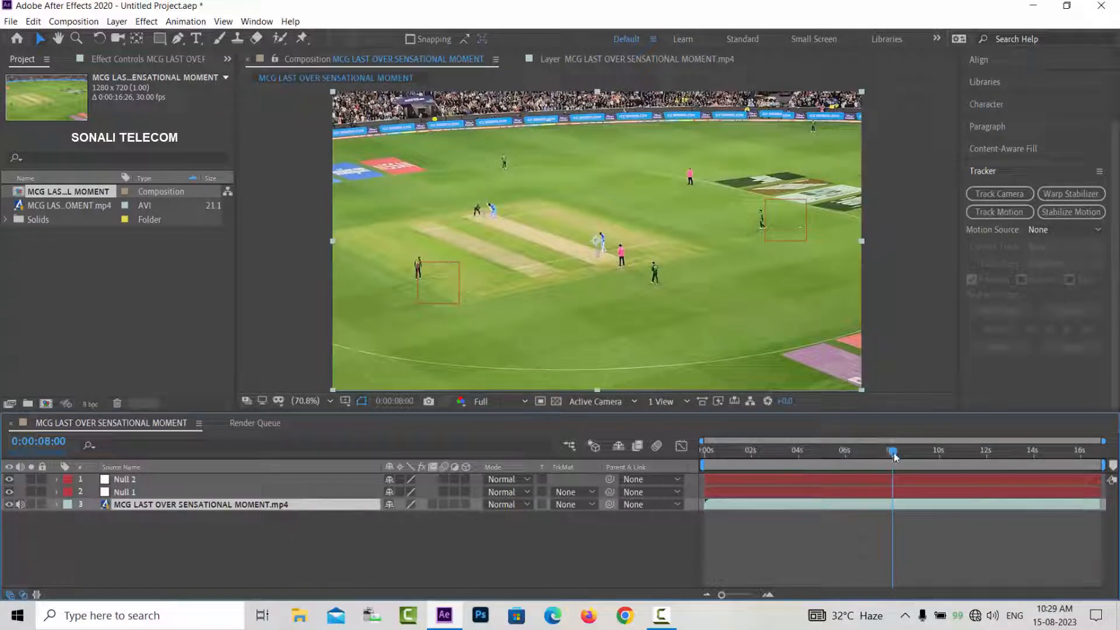
pyautogui.moveTo(897, 456); pyautogui.dragTo(916, 453)
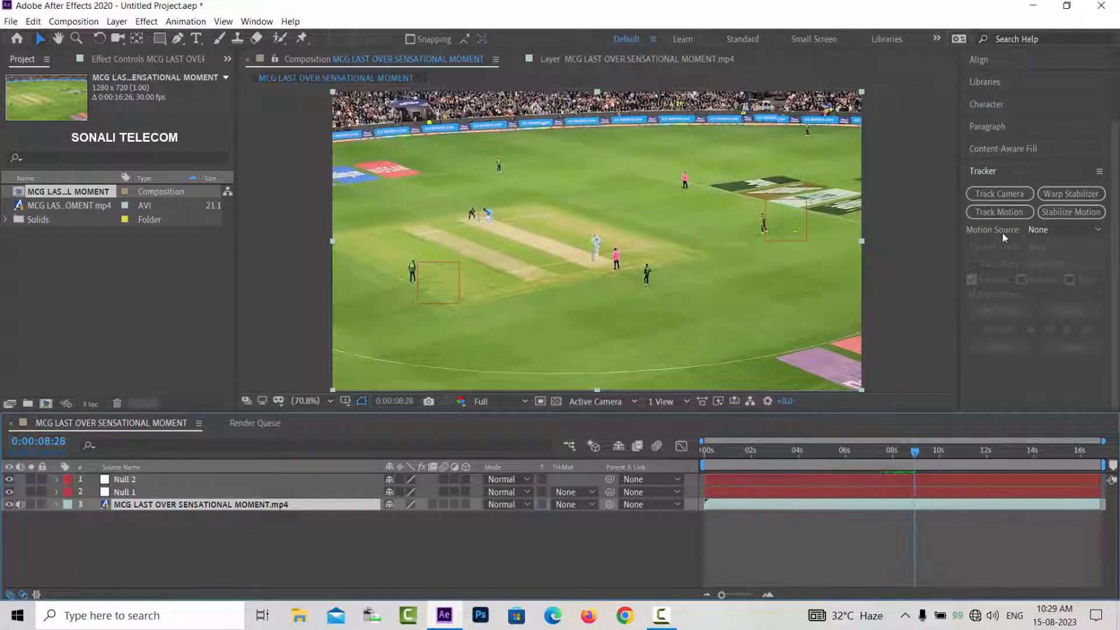
pyautogui.click(1000, 212)
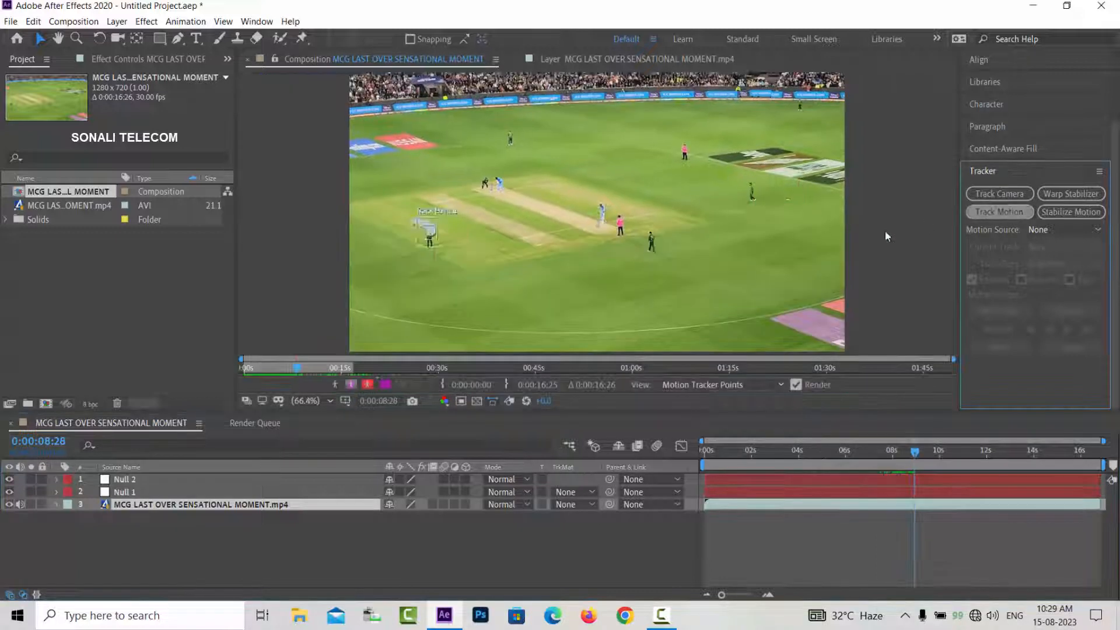
pyautogui.click(604, 222)
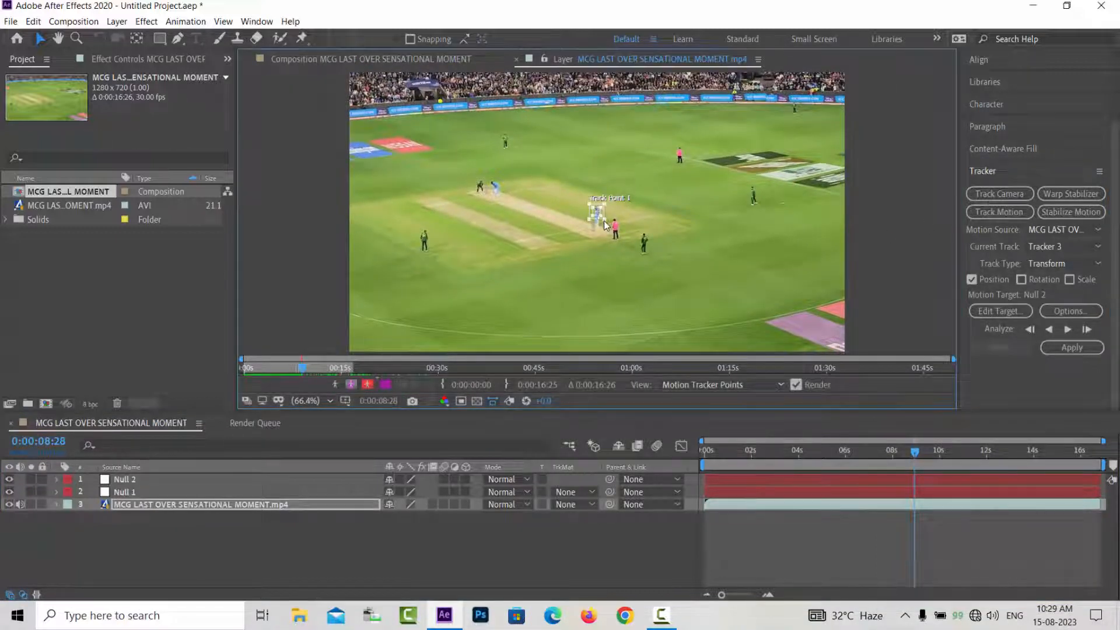
pyautogui.moveTo(615, 229); pyautogui.dragTo(503, 153)
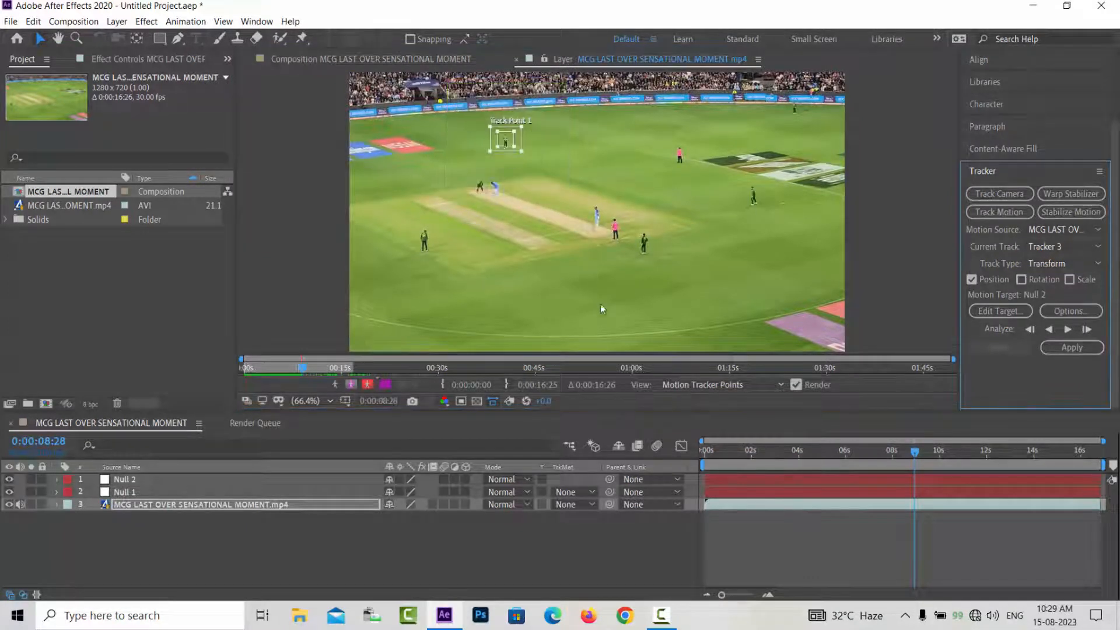
pyautogui.click(1067, 331)
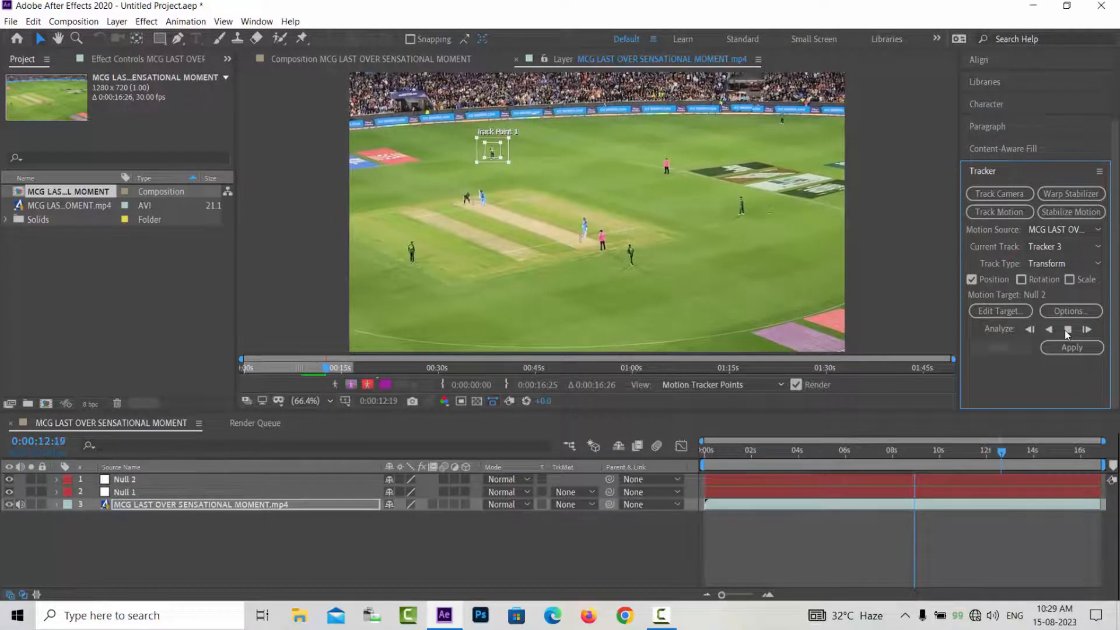
pyautogui.click(1067, 330)
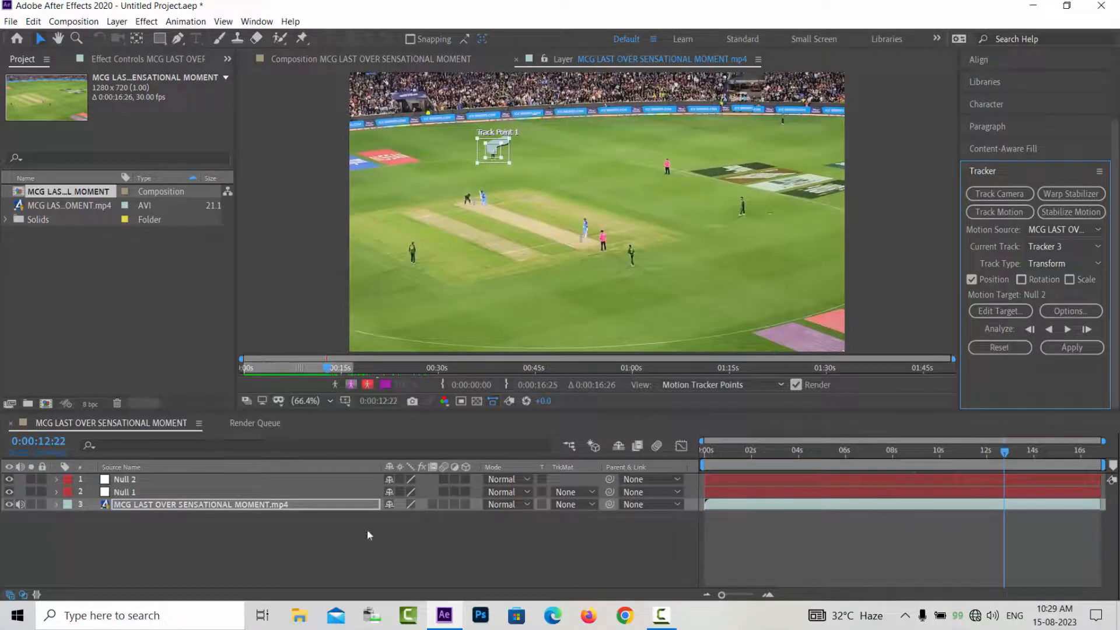
# - Add a third null object to the composition for the third fielder's track
pyautogui.rightClick(311, 544)
pyautogui.moveTo(353, 409)
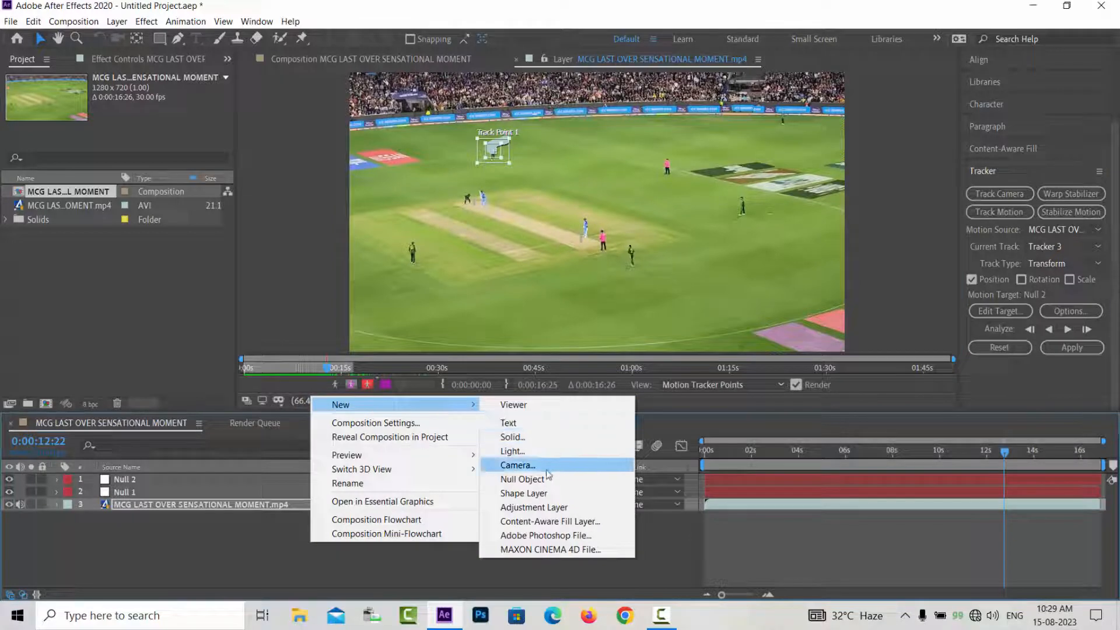
pyautogui.click(532, 481)
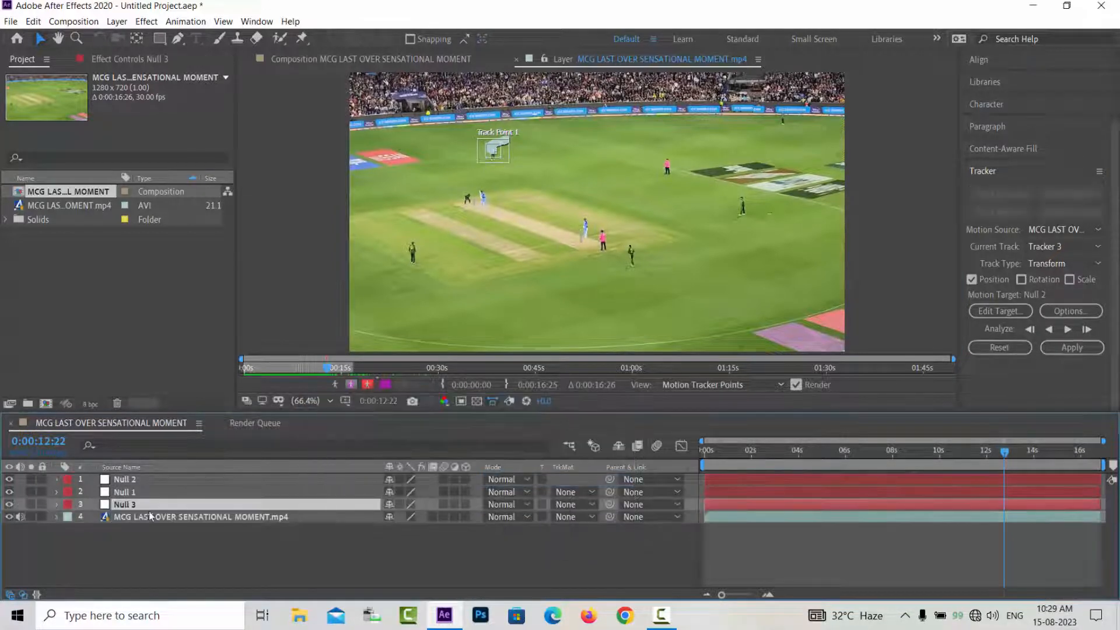
# - Set Null 3 as the motion target and apply the third track to it in X and Y
pyautogui.click(989, 317)
pyautogui.click(605, 285)
pyautogui.click(571, 327)
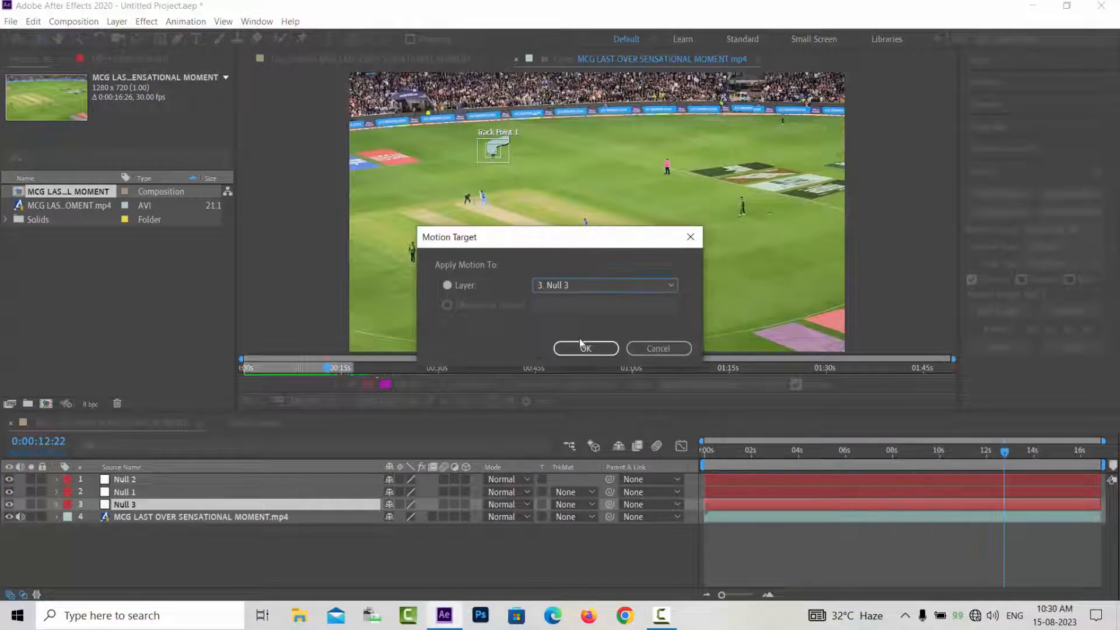
pyautogui.click(581, 344)
pyautogui.click(1066, 349)
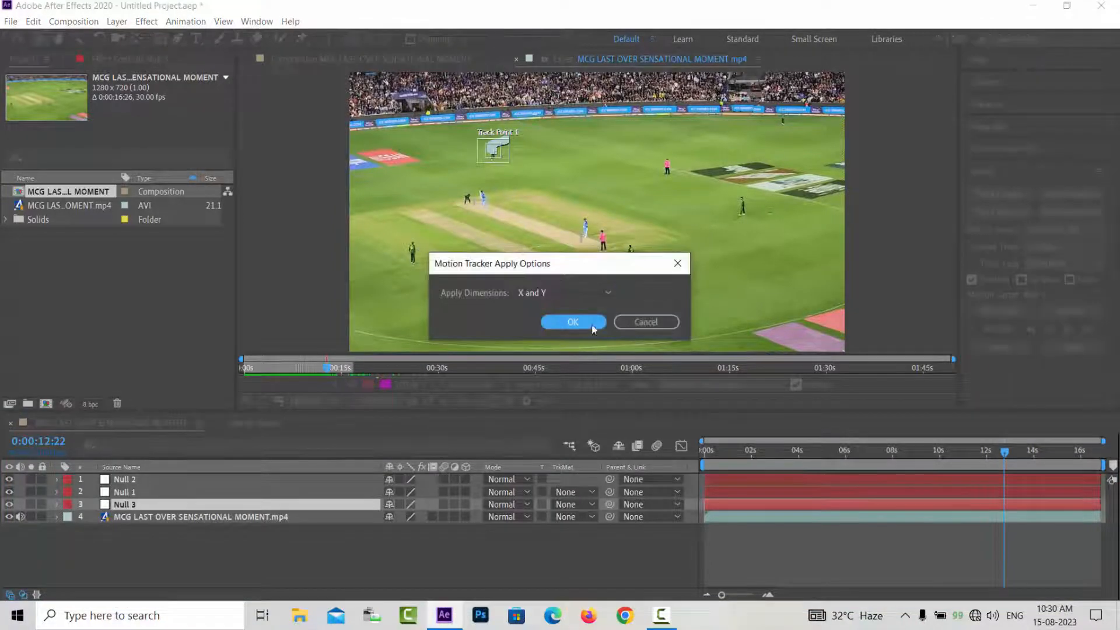
pyautogui.click(593, 327)
pyautogui.click(163, 550)
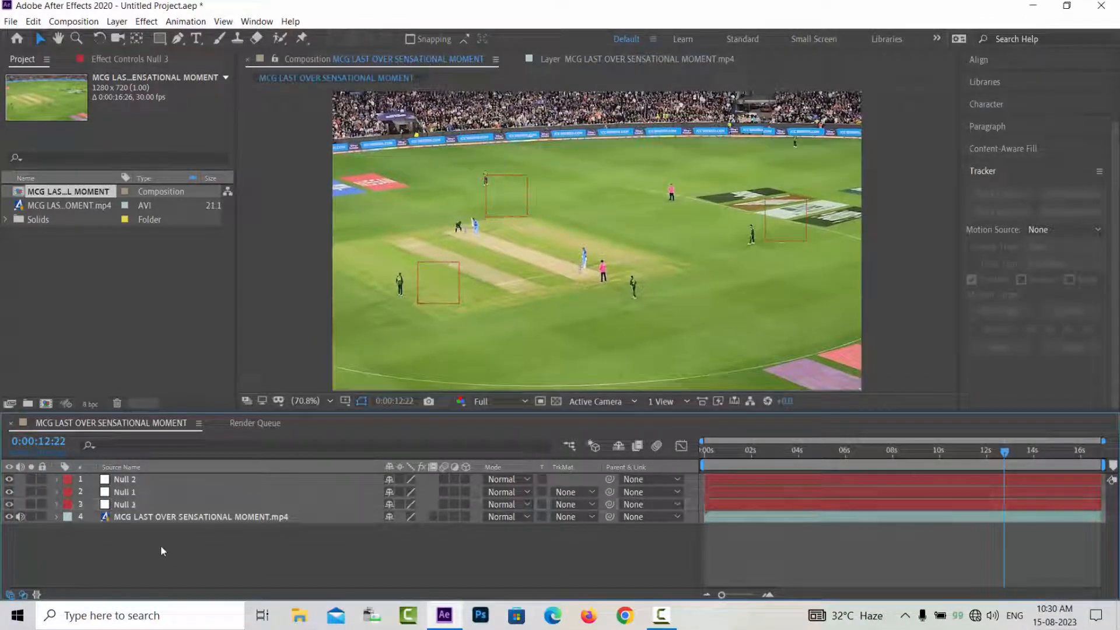
# - Reorder the null layers so that Null 2 sits between Null 1 and Null 3
pyautogui.click(132, 479)
pyautogui.click(134, 492)
pyautogui.click(141, 505)
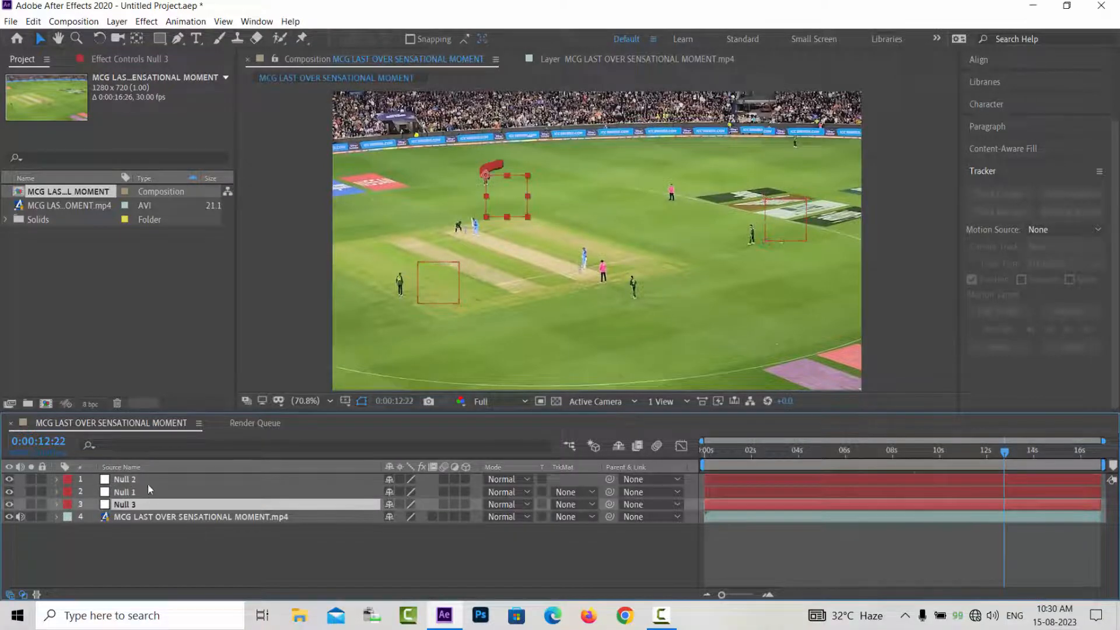
pyautogui.moveTo(153, 478); pyautogui.dragTo(173, 497)
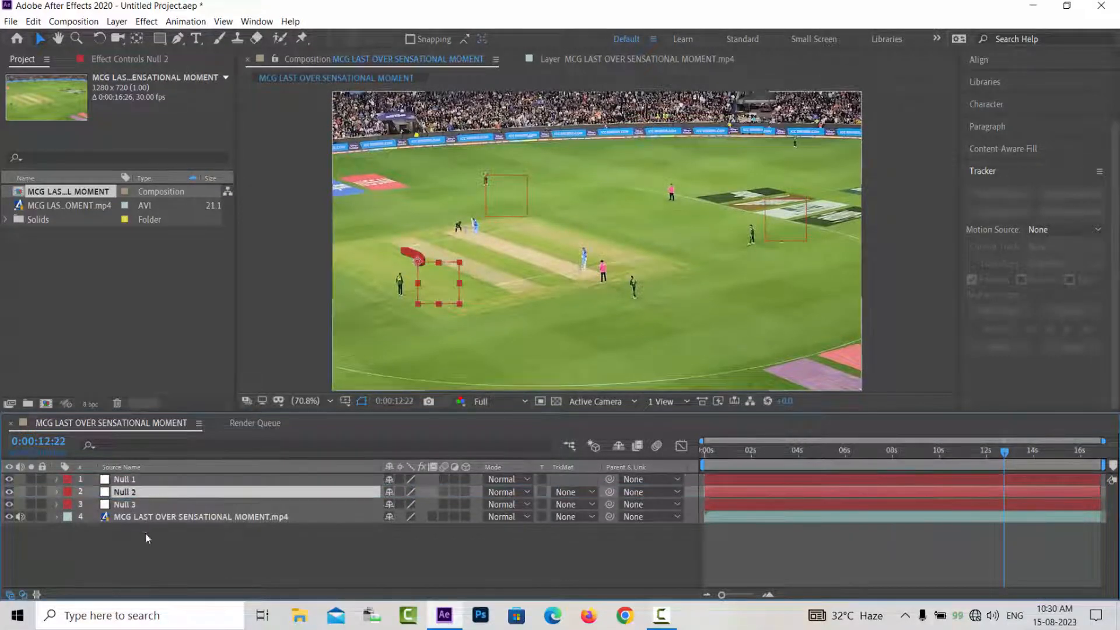
pyautogui.click(146, 537)
# - Select Null 1, Null 2 and Null 3 in turn to check which fielder each one follows
pyautogui.click(147, 481)
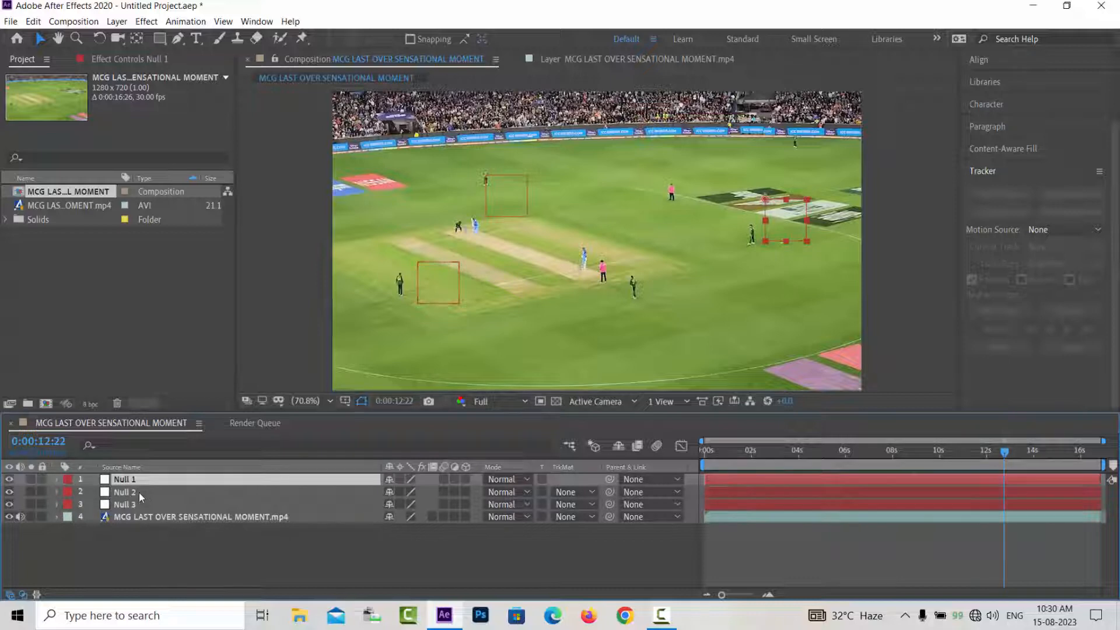
pyautogui.click(140, 493)
pyautogui.click(146, 505)
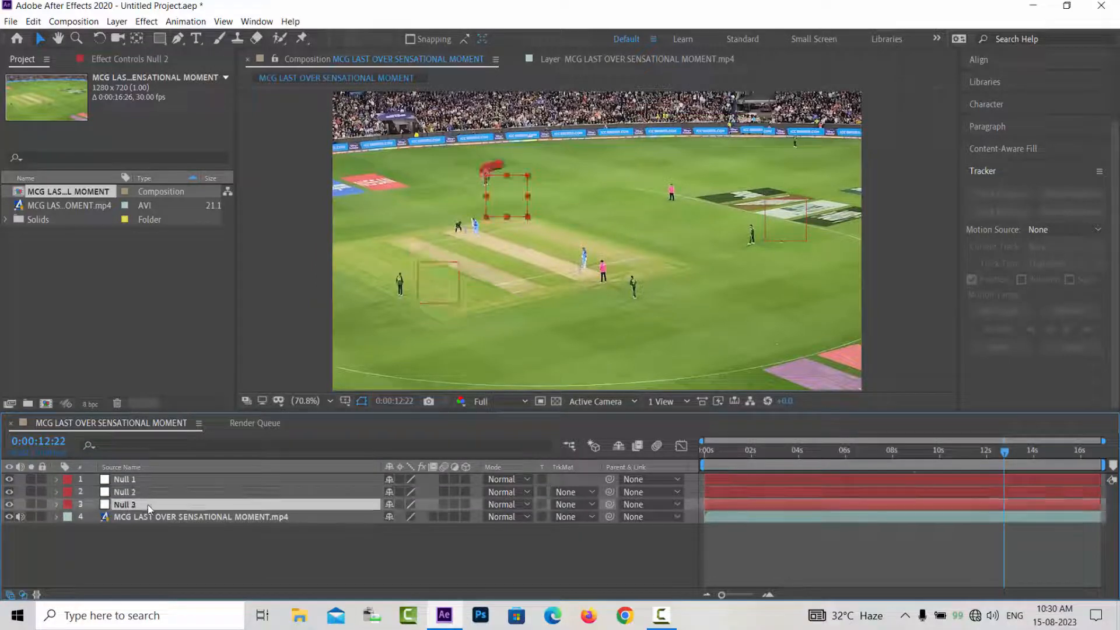
pyautogui.click(203, 551)
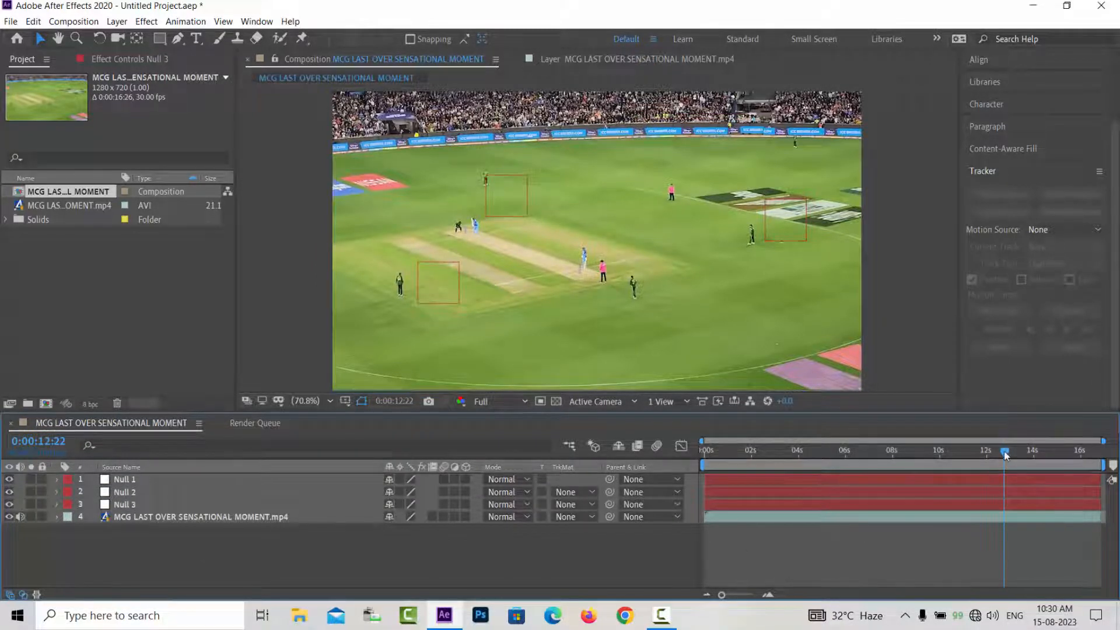
# - Move the current time to 0:00:01:26 and create a black solid named E3D at composition size
pyautogui.moveTo(1006, 455); pyautogui.dragTo(941, 457)
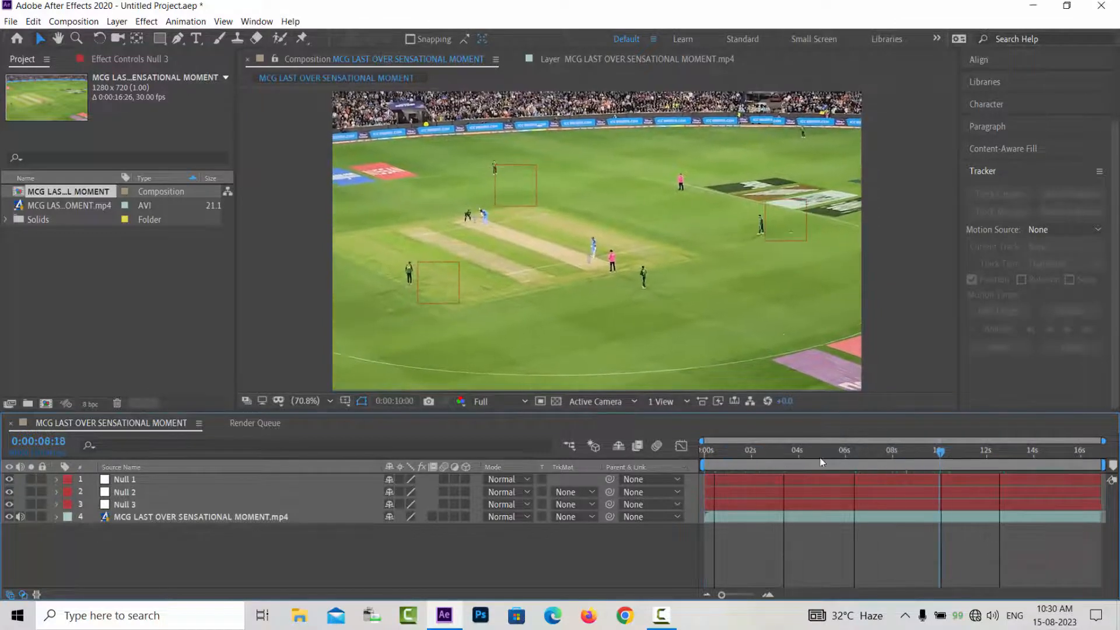
pyautogui.click(748, 452)
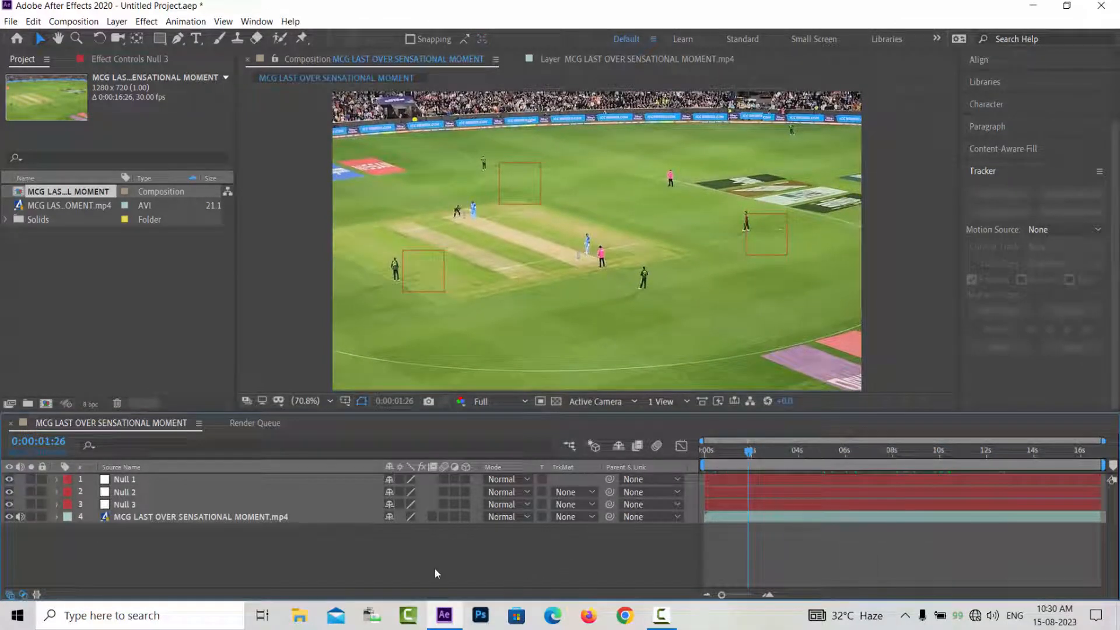
pyautogui.rightClick(269, 545)
pyautogui.moveTo(315, 407)
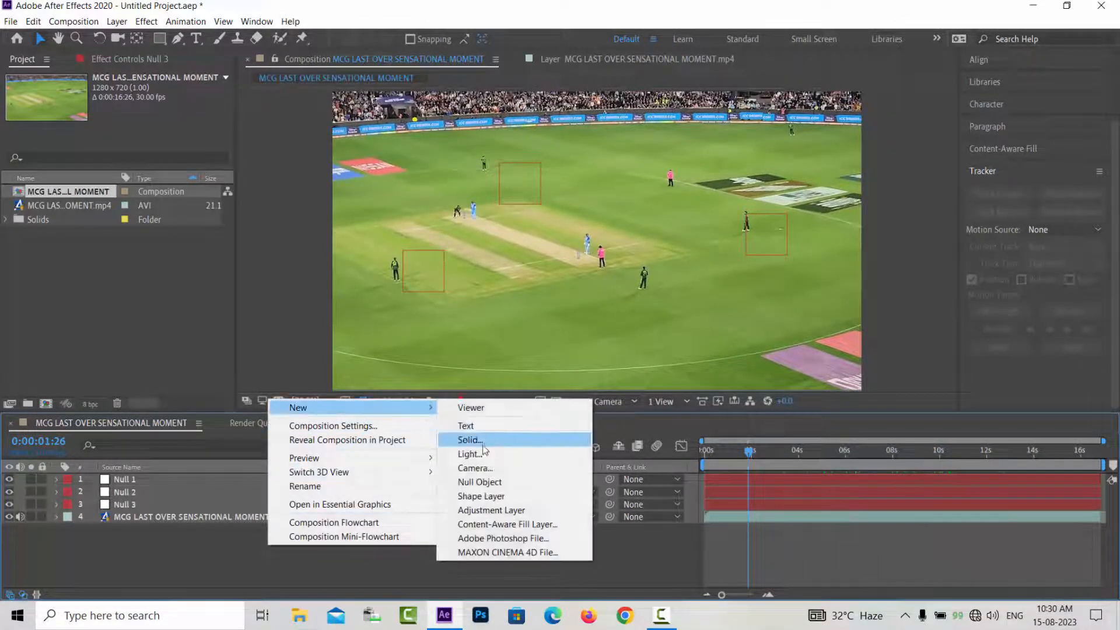
pyautogui.click(470, 440)
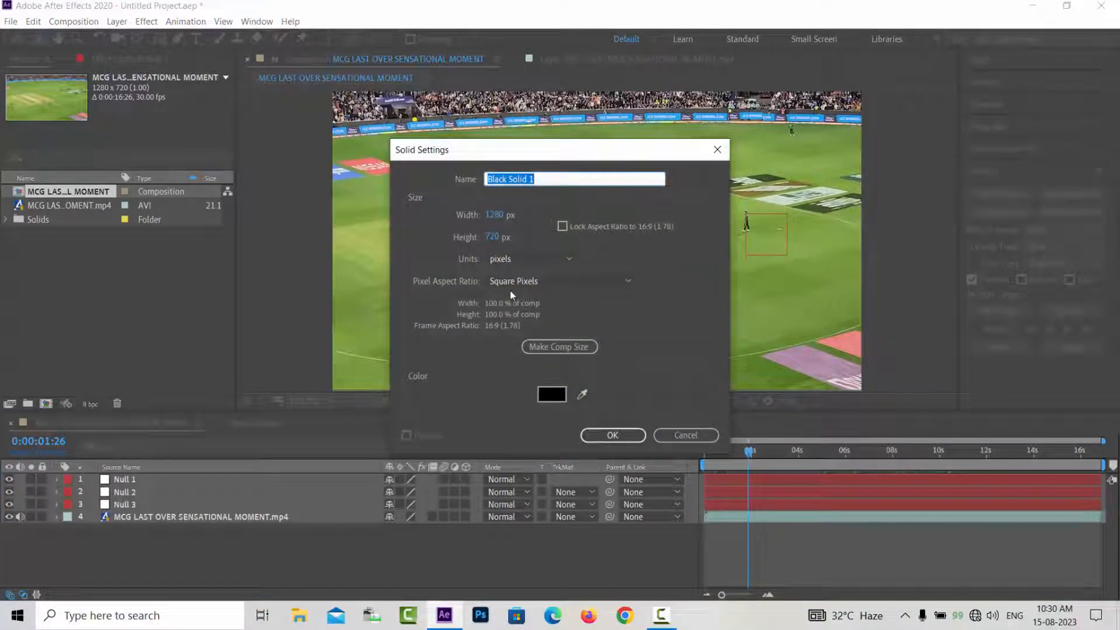
pyautogui.write('E3D')
pyautogui.click(613, 435)
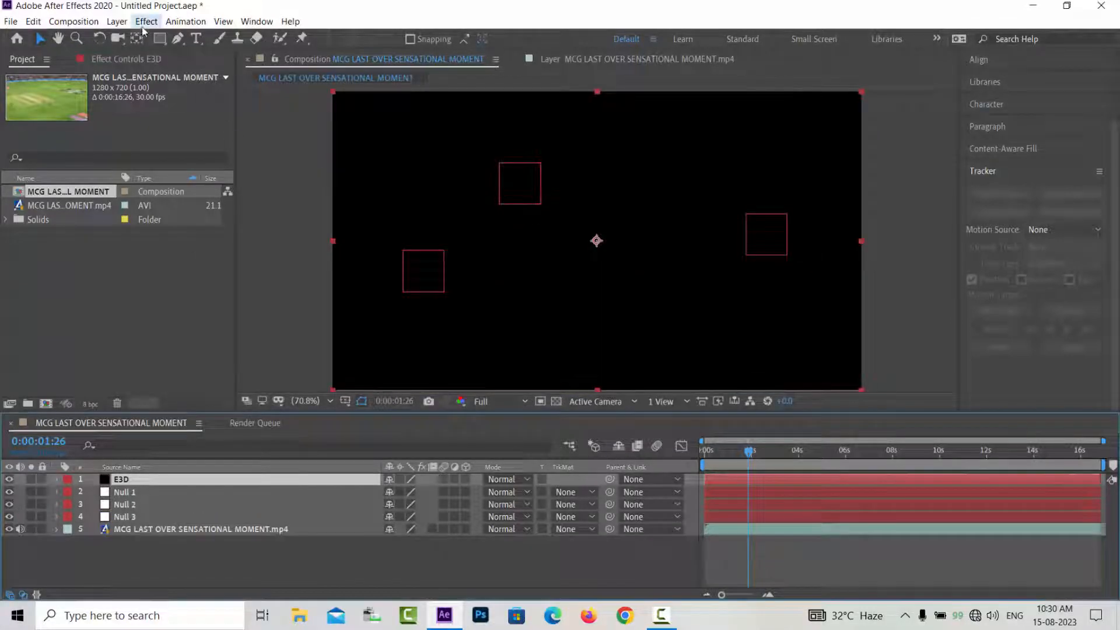
# - Apply the Video Copilot Element effect to the E3D solid and open its Scene Setup
pyautogui.click(144, 23)
pyautogui.moveTo(368, 134)
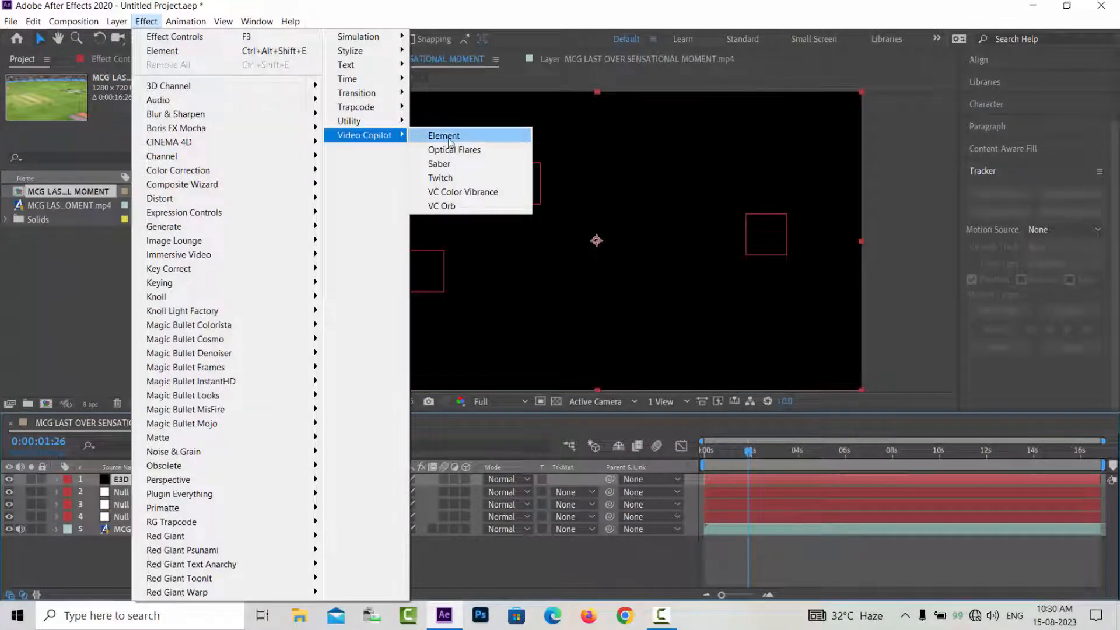
pyautogui.click(448, 138)
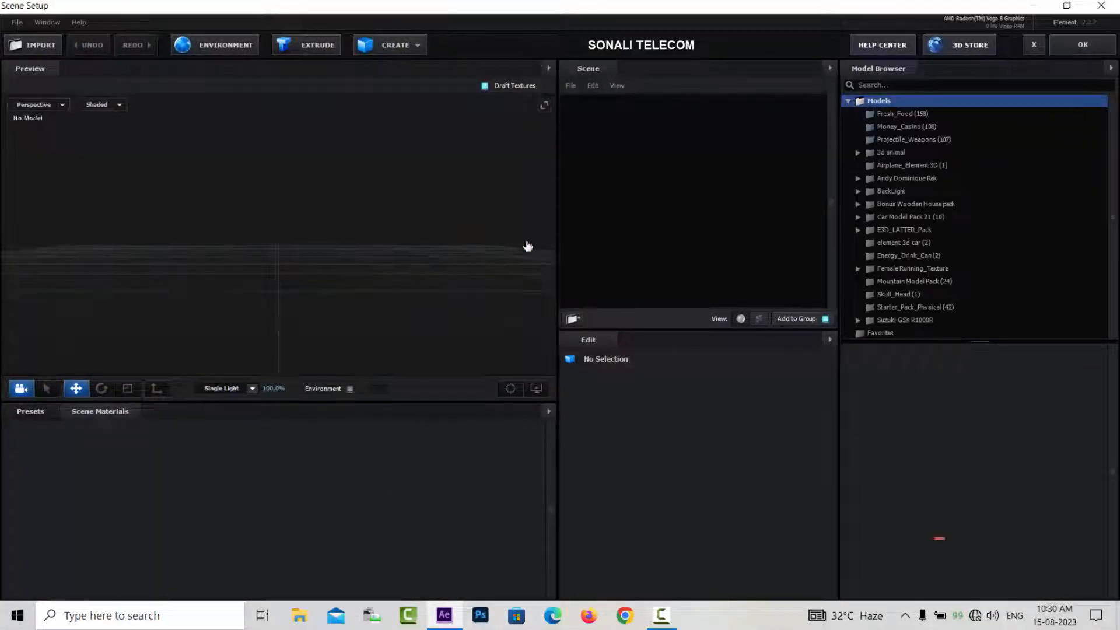
# - Create a thin torus model with Ring Radius 1 of 0.54, Ring Radius 2 of 0.52 and 22 sides
pyautogui.click(396, 45)
pyautogui.click(514, 72)
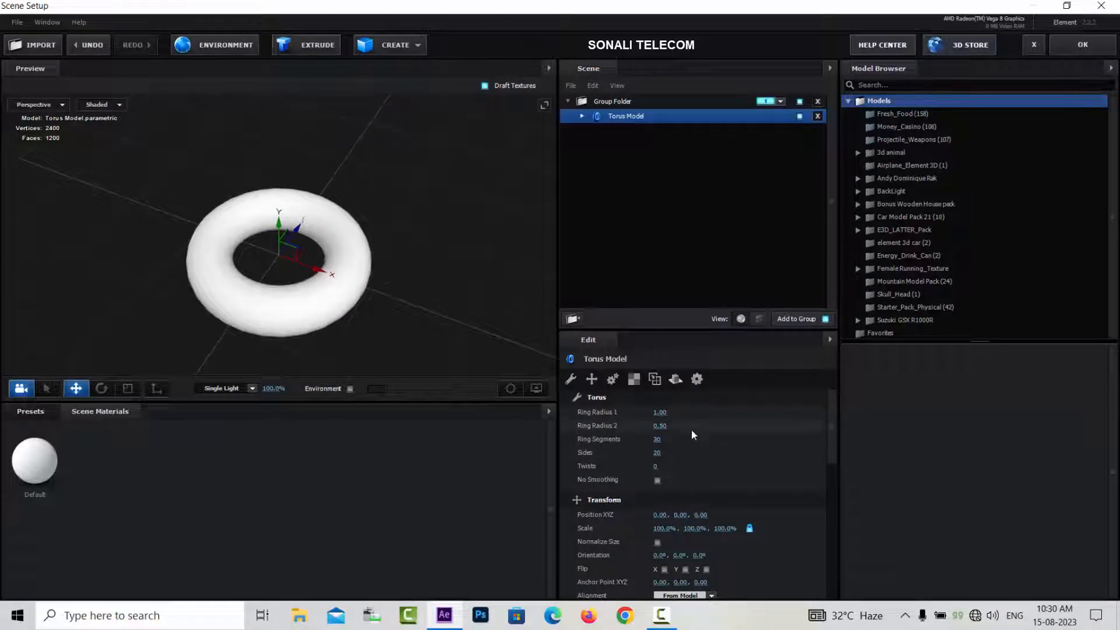
pyautogui.moveTo(660, 412); pyautogui.dragTo(631, 412)
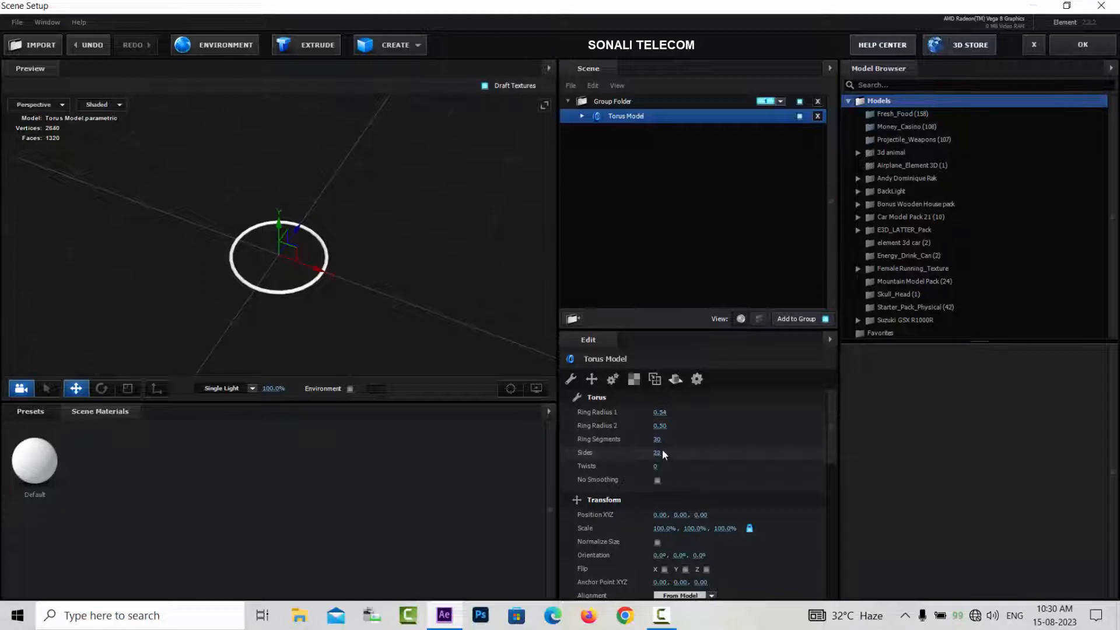
pyautogui.moveTo(660, 453); pyautogui.dragTo(660, 427)
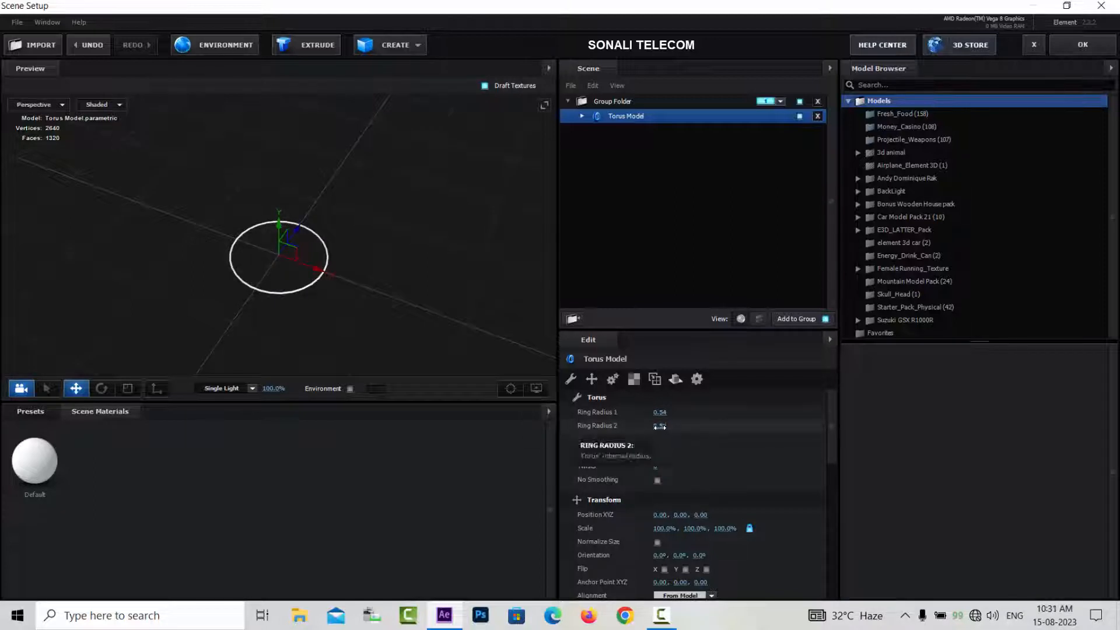
# - Give the torus the light carton fabric material from the Pro_Shaders_2 Fabric presets and accept the scene
pyautogui.click(32, 411)
pyautogui.doubleClick(50, 480)
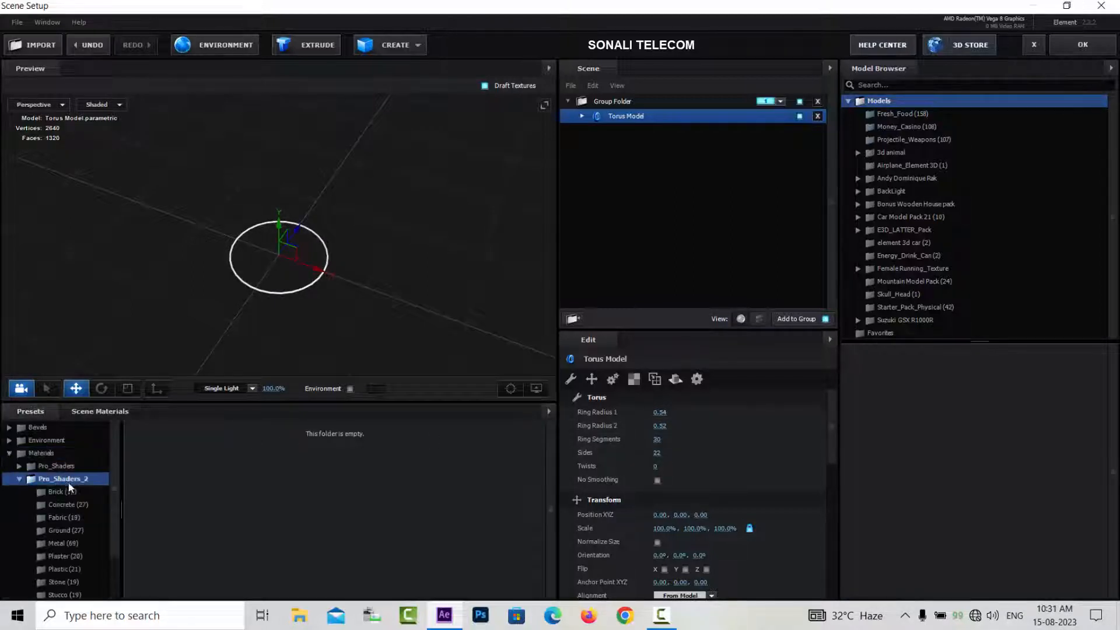
pyautogui.click(61, 517)
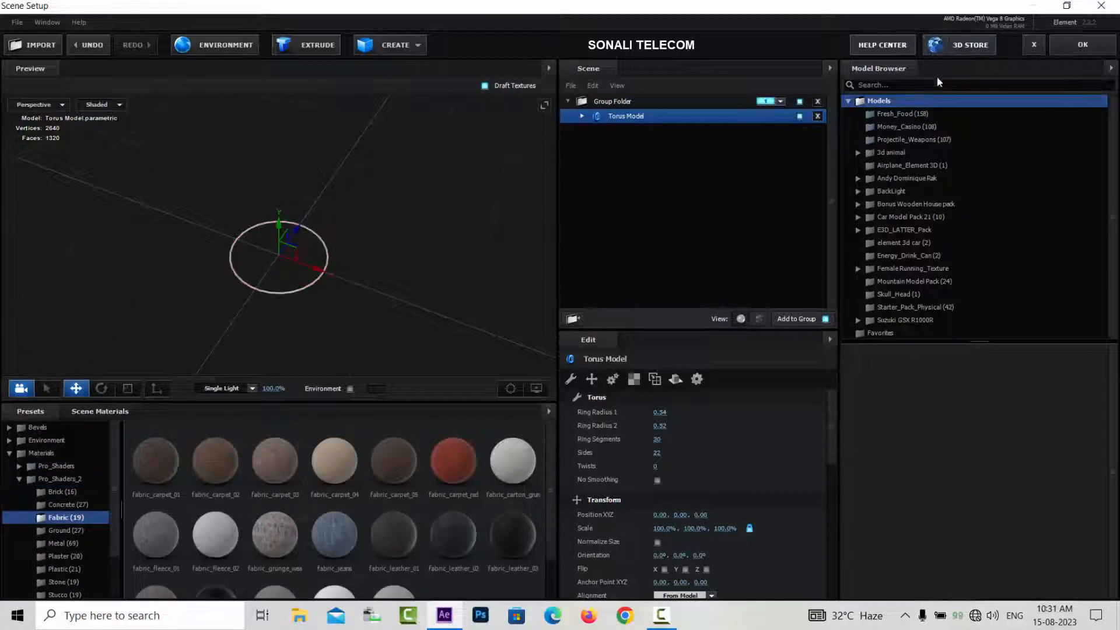
pyautogui.click(1072, 47)
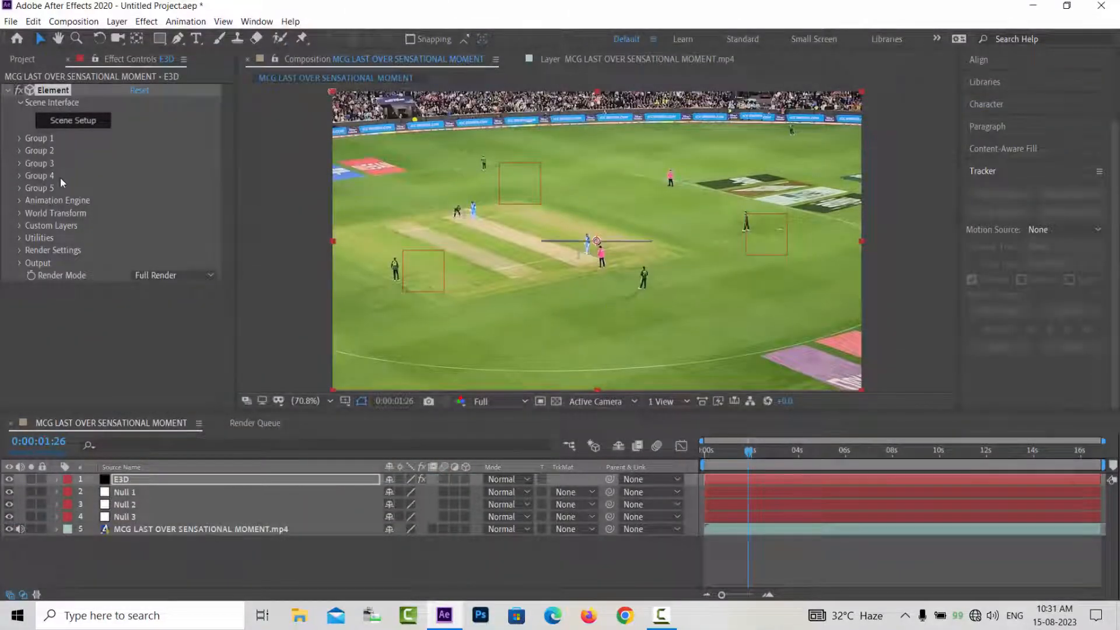
# - Set the X Rotation of Element's Group 1 particle replicator to 45° to tilt the ring
pyautogui.click(20, 140)
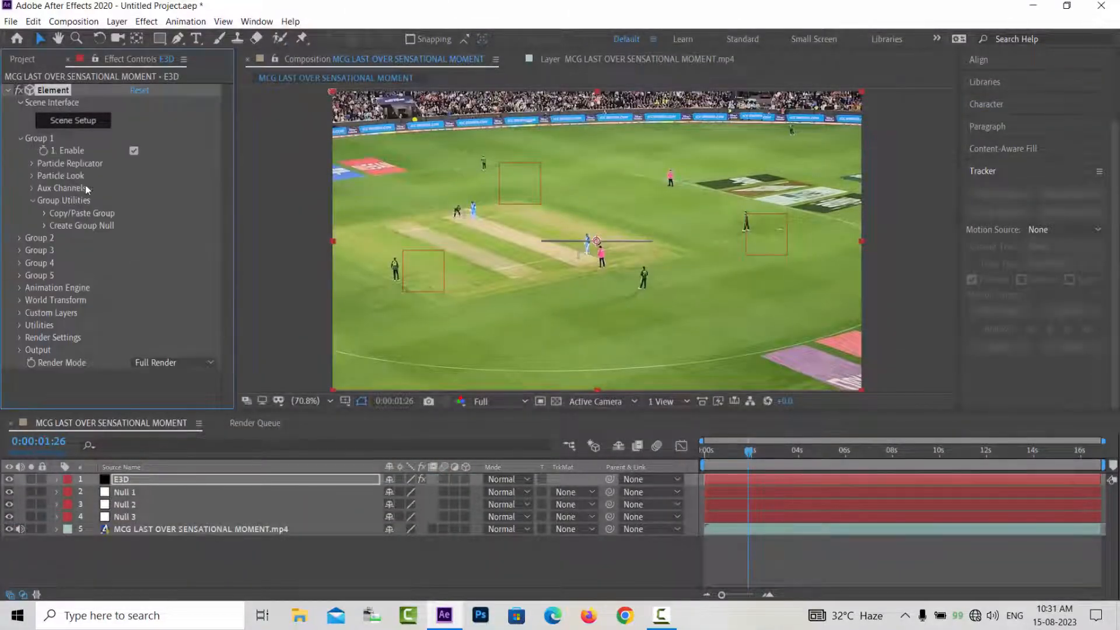
pyautogui.click(32, 163)
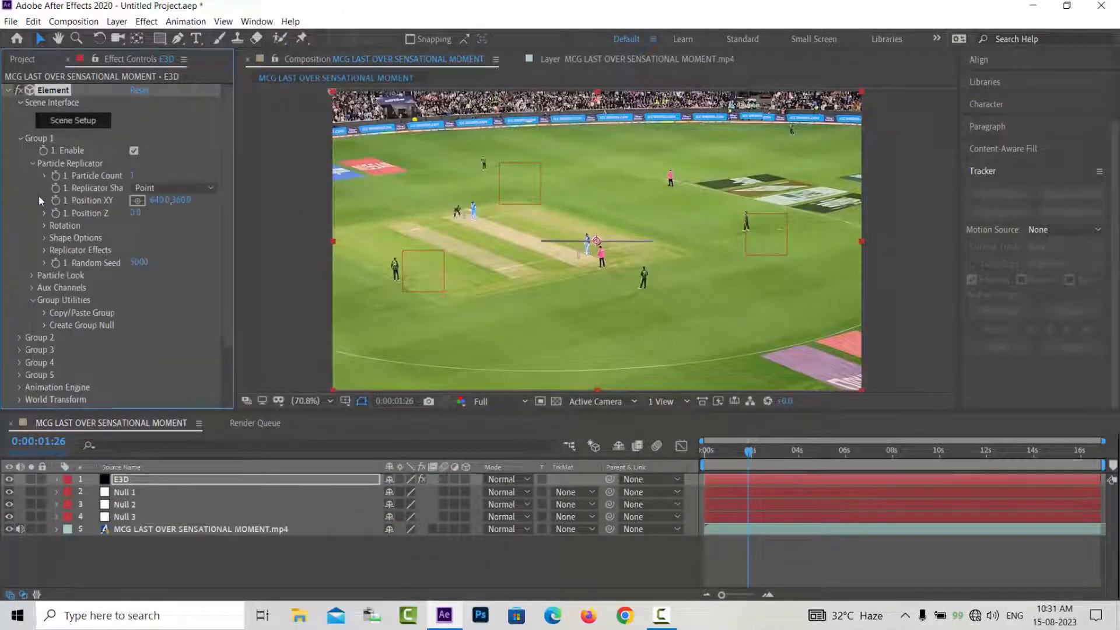
pyautogui.click(46, 226)
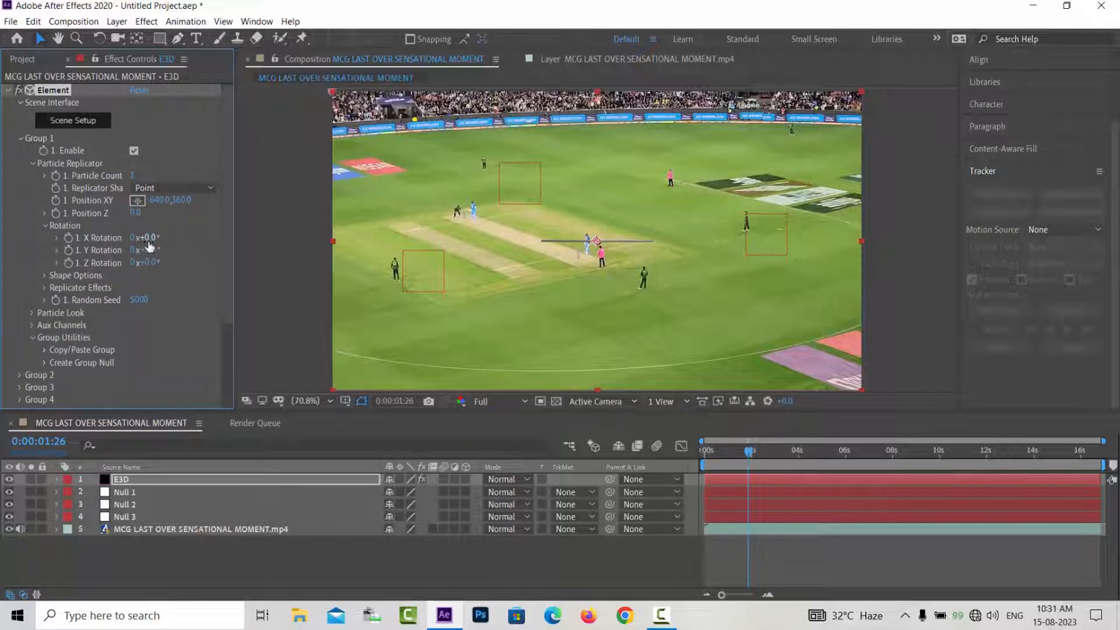
pyautogui.moveTo(151, 238); pyautogui.dragTo(174, 237)
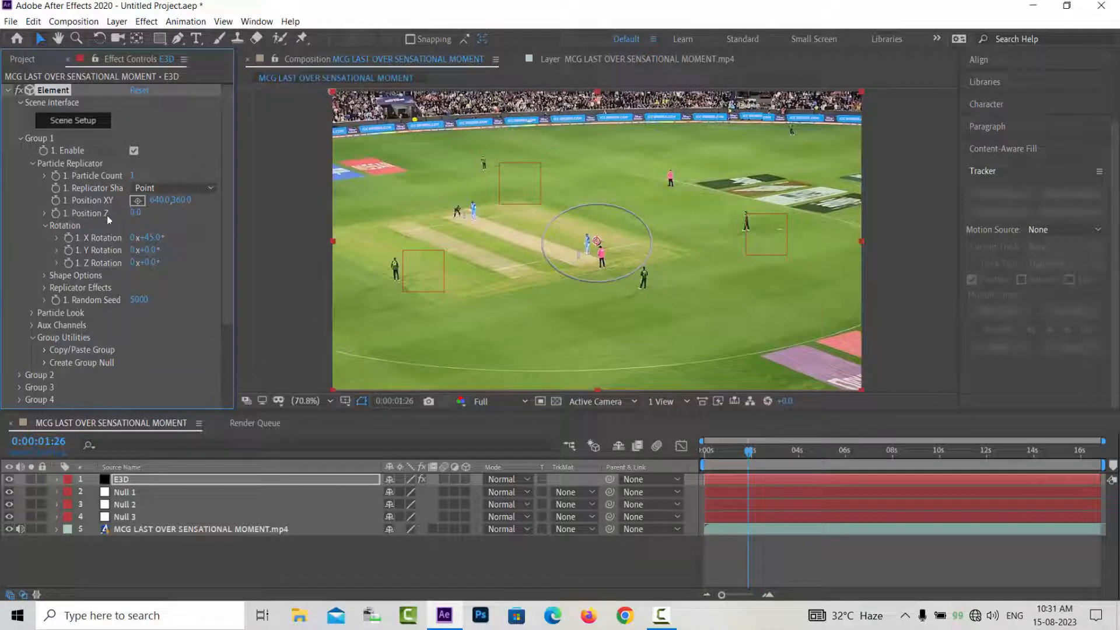
# - Place Group 1's Position XY point on the fielder to the right of the pitch
pyautogui.click(44, 275)
pyautogui.click(44, 276)
pyautogui.click(137, 200)
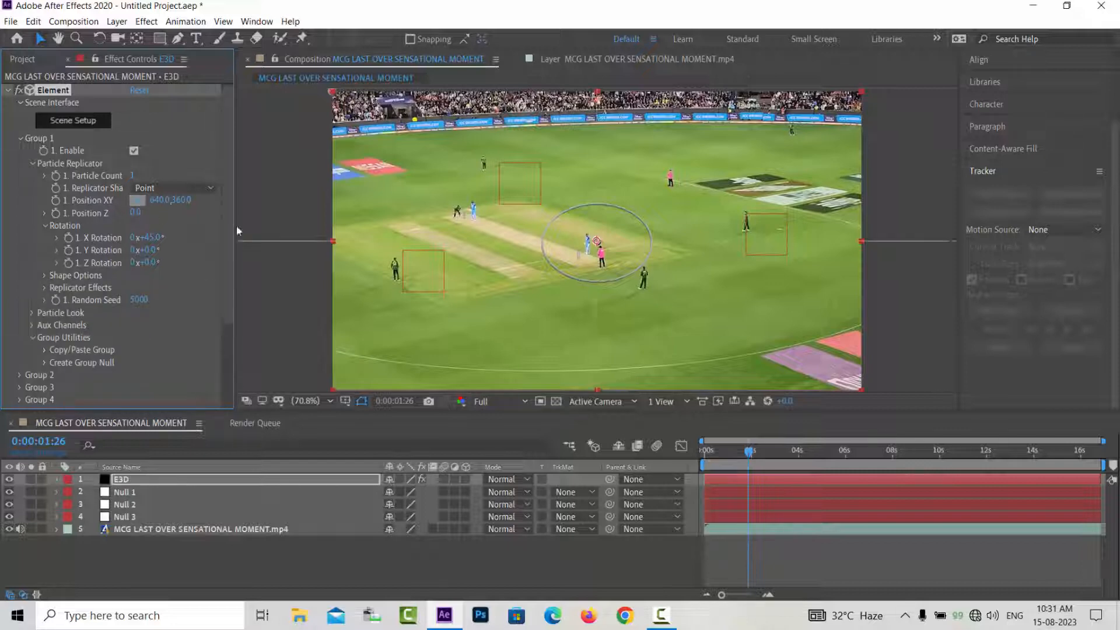
pyautogui.click(744, 218)
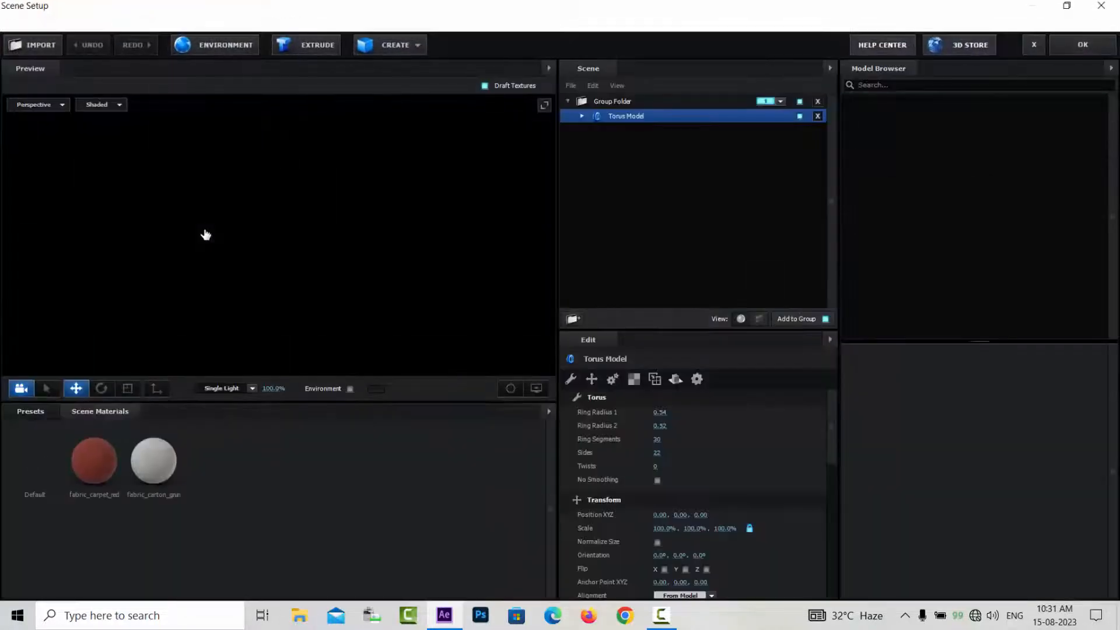
# - Try the green ground material from the Pro_Shaders_2 presets on the torus in Scene Setup
pyautogui.click(57, 484)
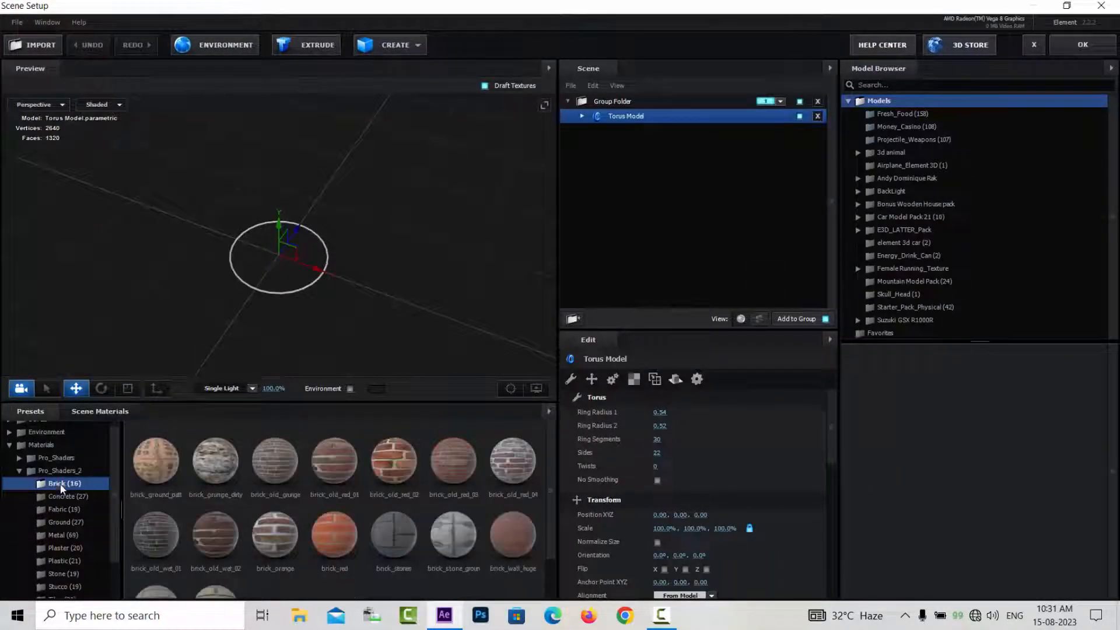
pyautogui.click(68, 523)
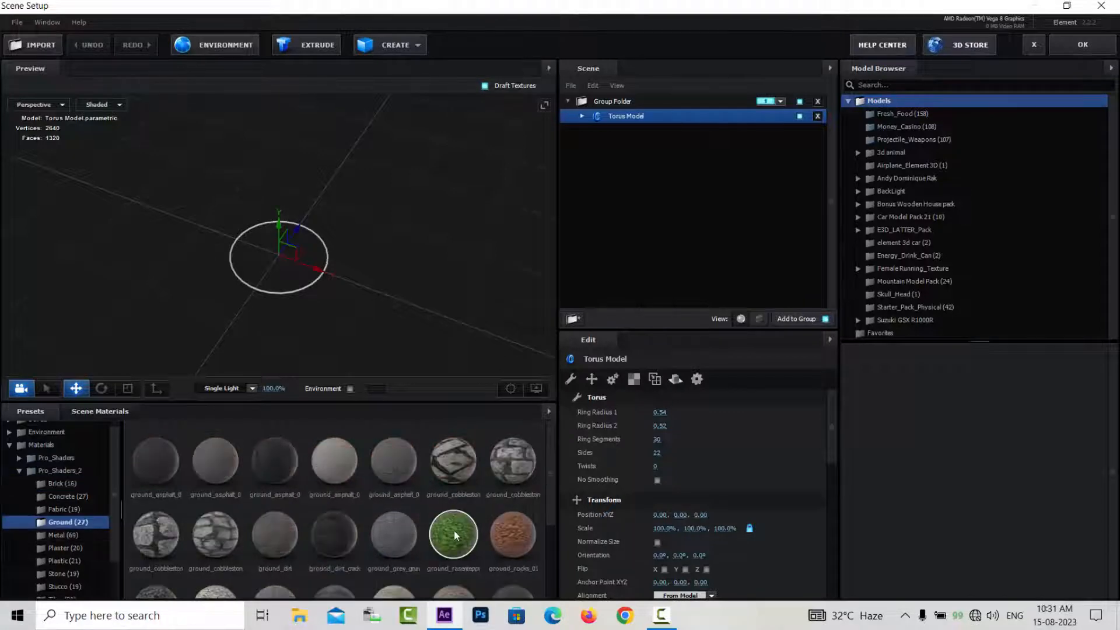
pyautogui.click(453, 532)
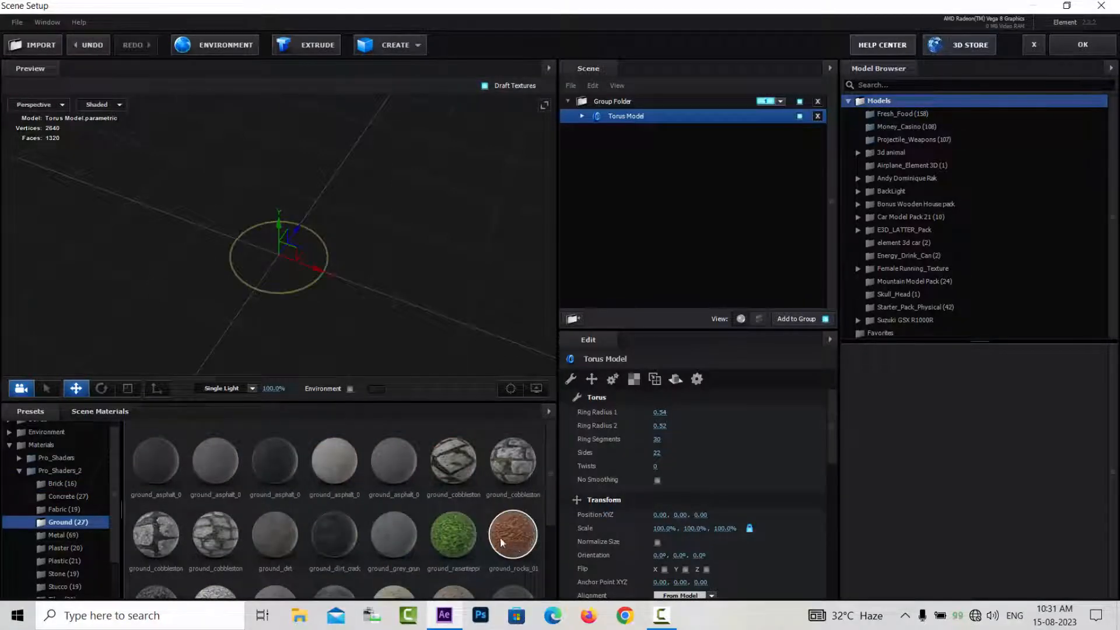
# - Apply a light grunge plaster material from the Pro_Shaders_2 Plaster presets to the torus and set Ring Radius 1 to 0.47
pyautogui.click(86, 547)
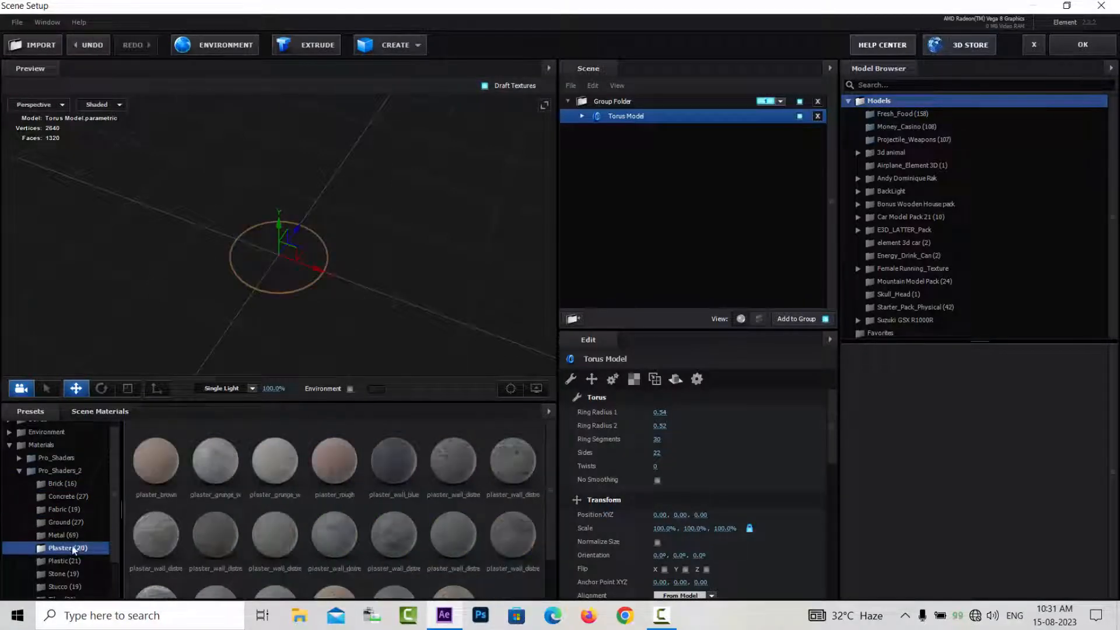
pyautogui.click(293, 471)
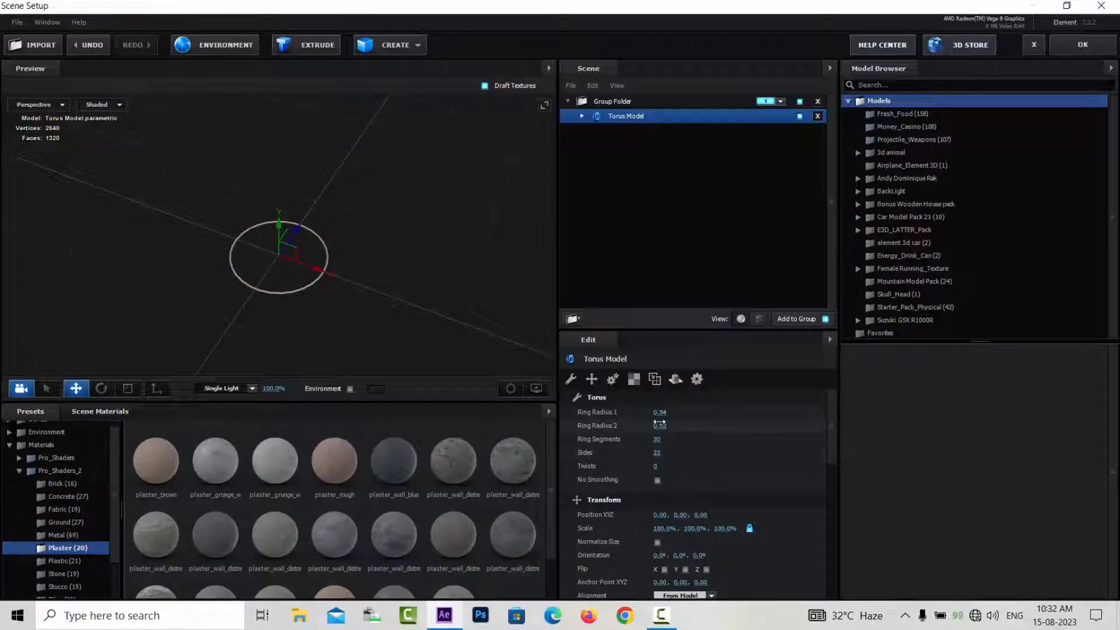
pyautogui.moveTo(660, 413); pyautogui.dragTo(656, 413)
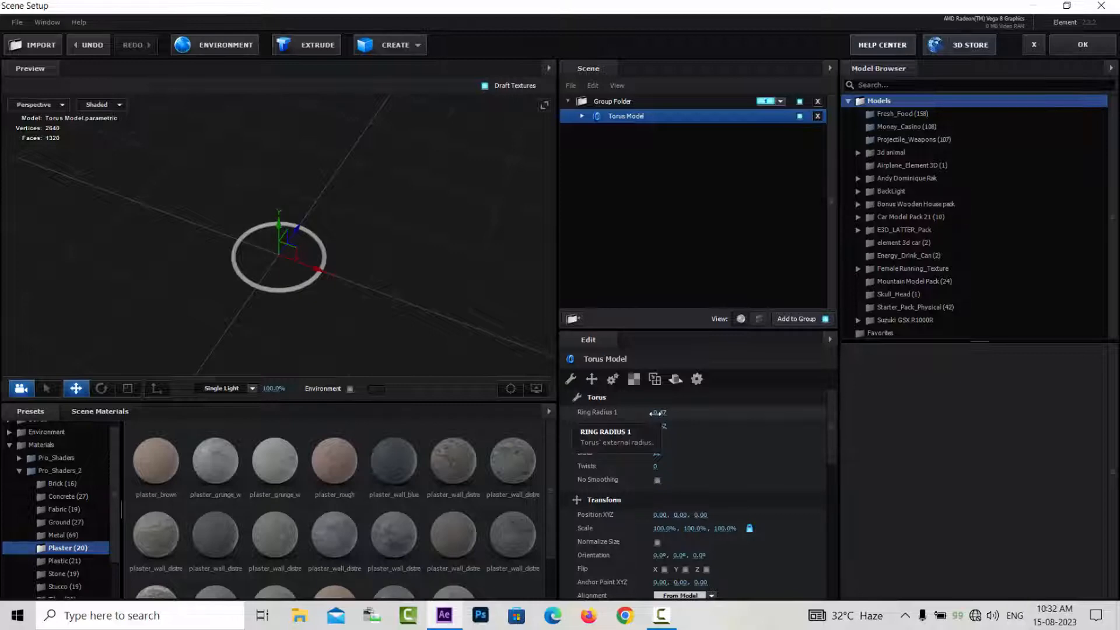
# - Try a light material from the Pro_Shaders_2 Concrete presets on the torus and accept the Scene Setup
pyautogui.click(1082, 47)
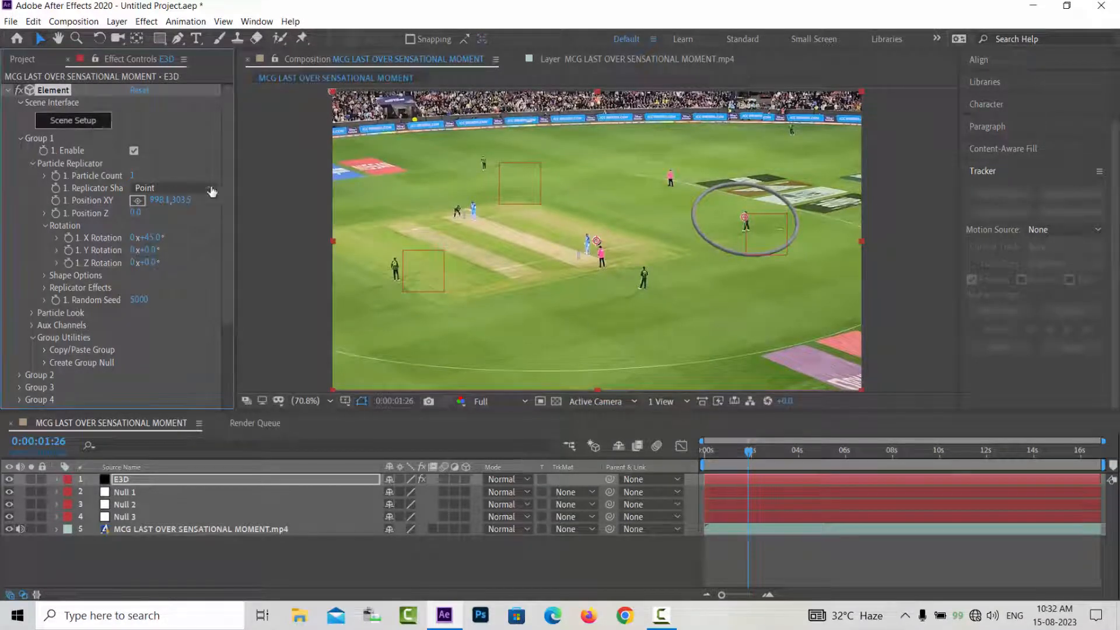
pyautogui.doubleClick(497, 292)
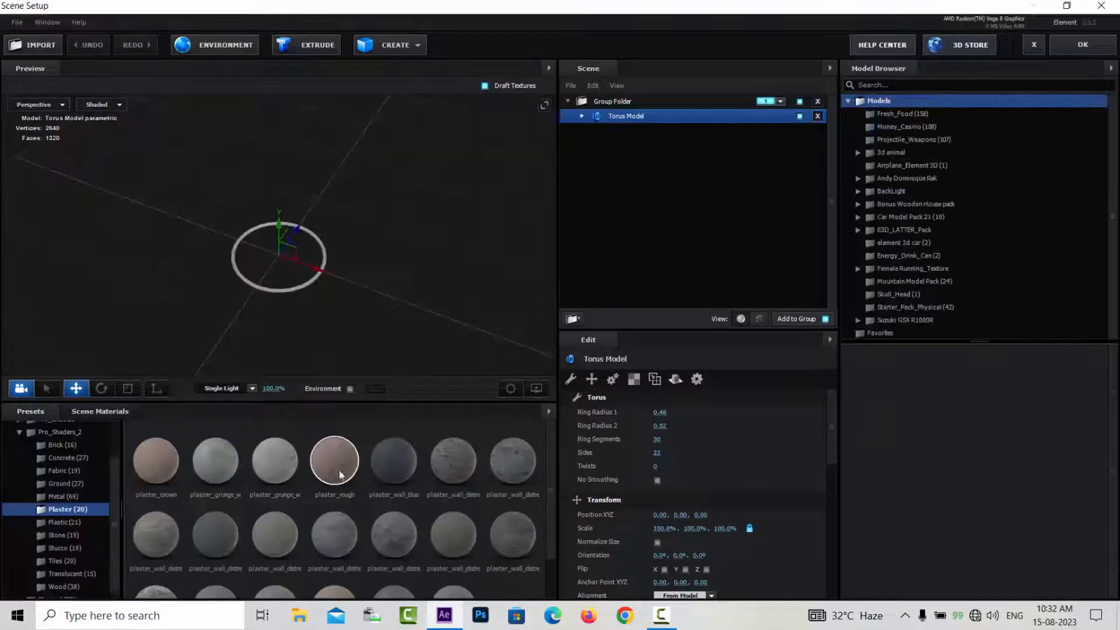
pyautogui.click(62, 459)
pyautogui.click(205, 464)
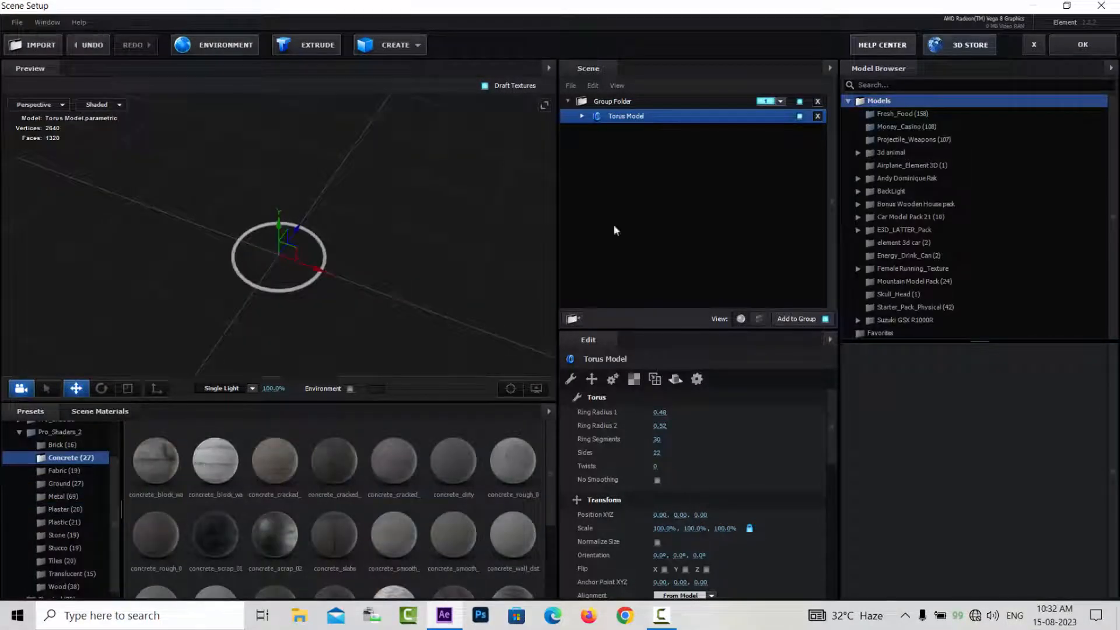
pyautogui.click(1083, 45)
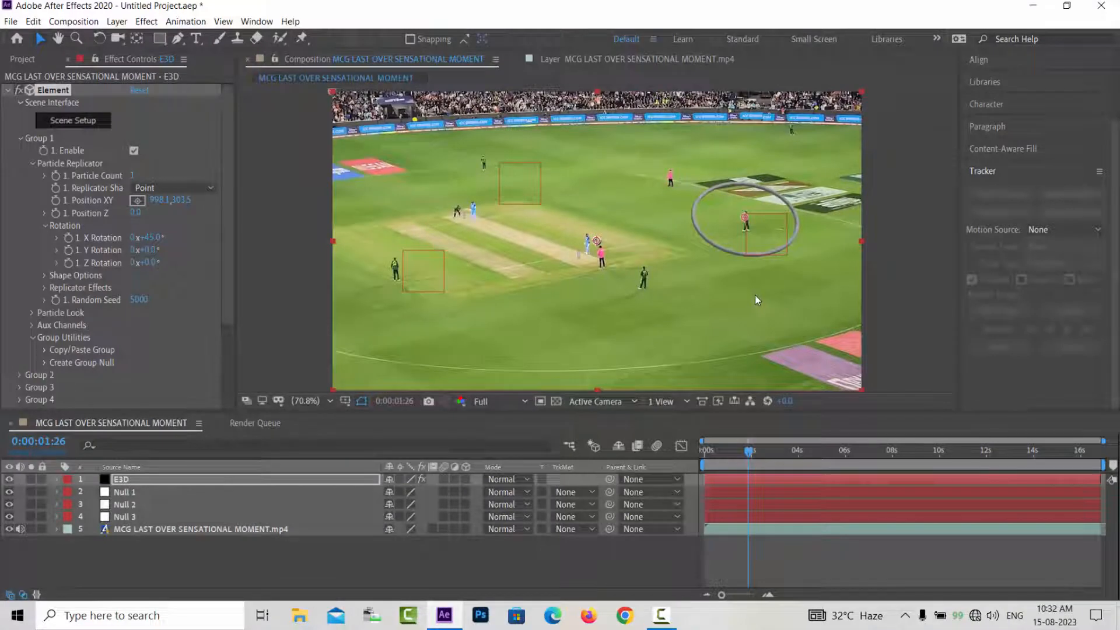
# - Set the E3D layer's blending mode to Screen and duplicate the layer twice
pyautogui.click(506, 479)
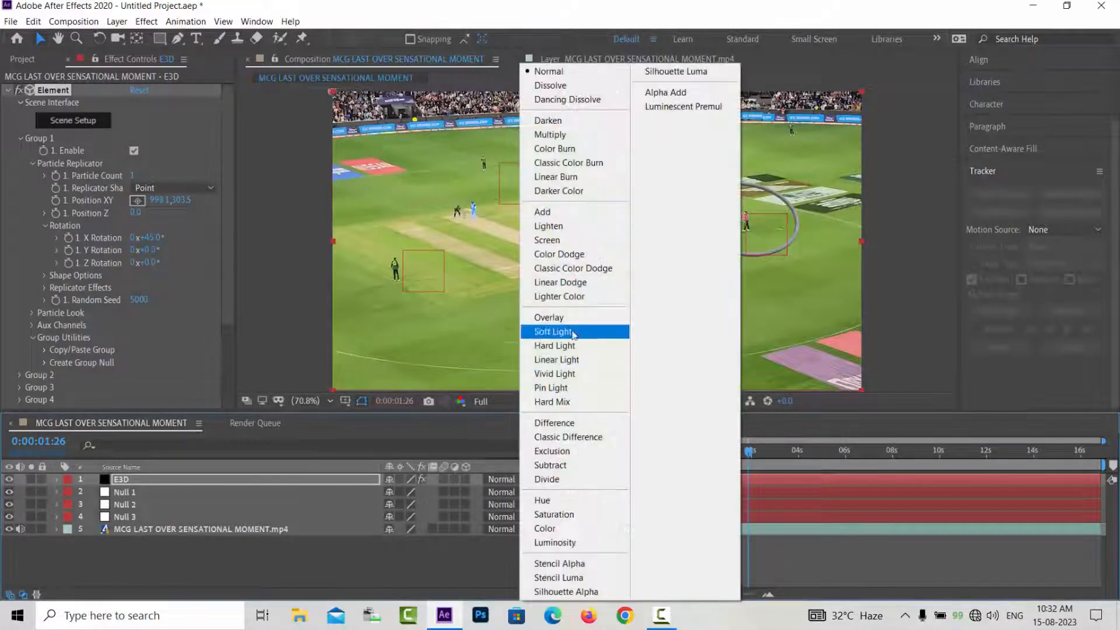
pyautogui.click(580, 240)
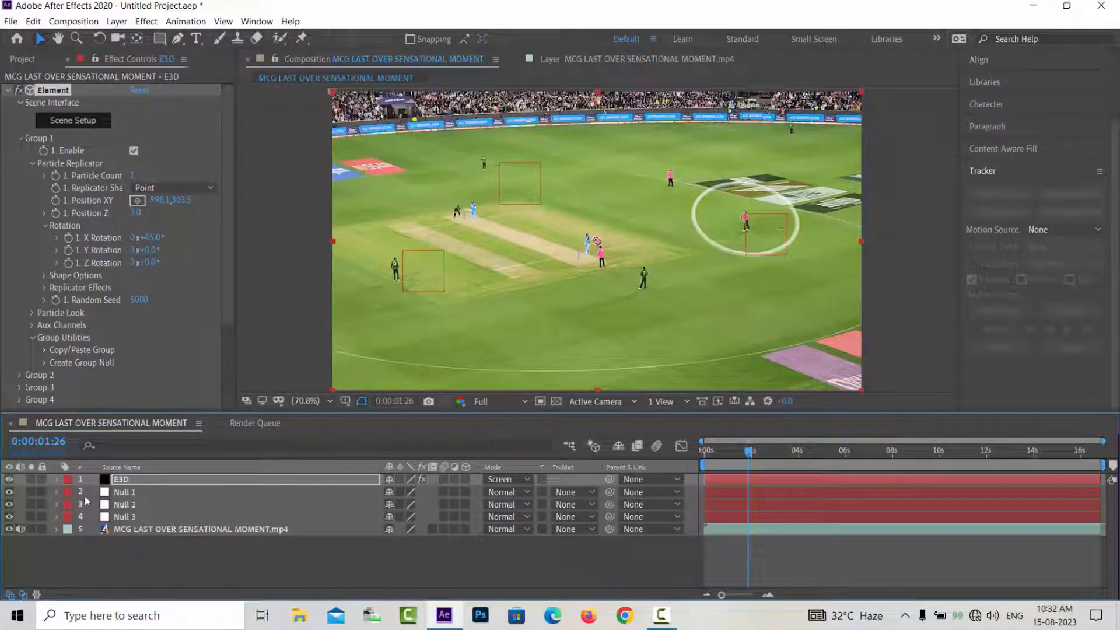
pyautogui.click(134, 482)
pyautogui.rightClick(138, 482)
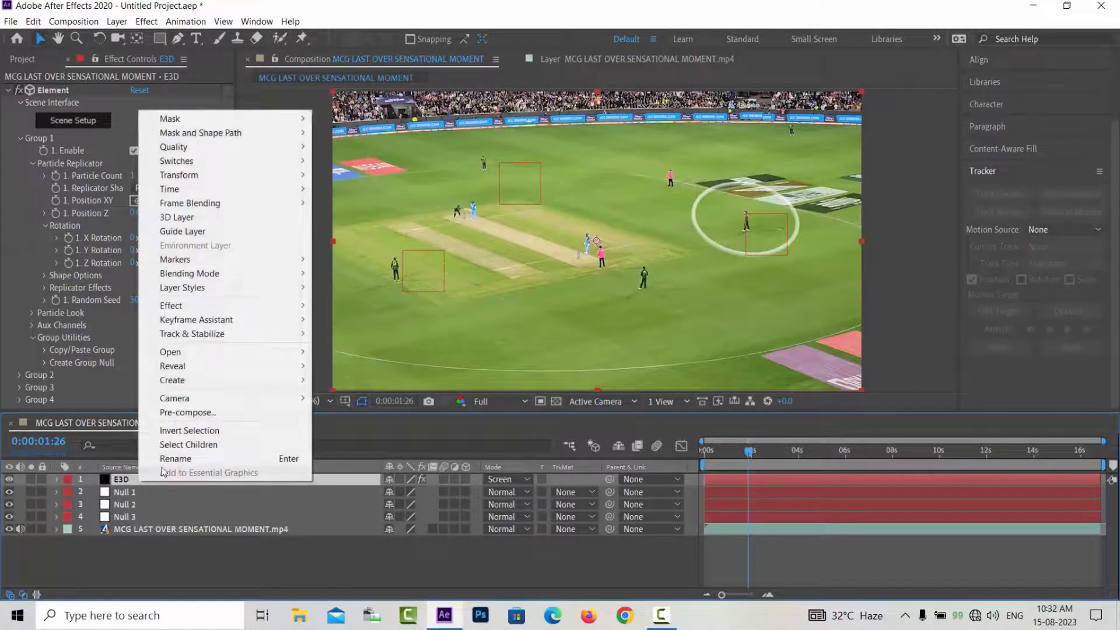
pyautogui.click(130, 481)
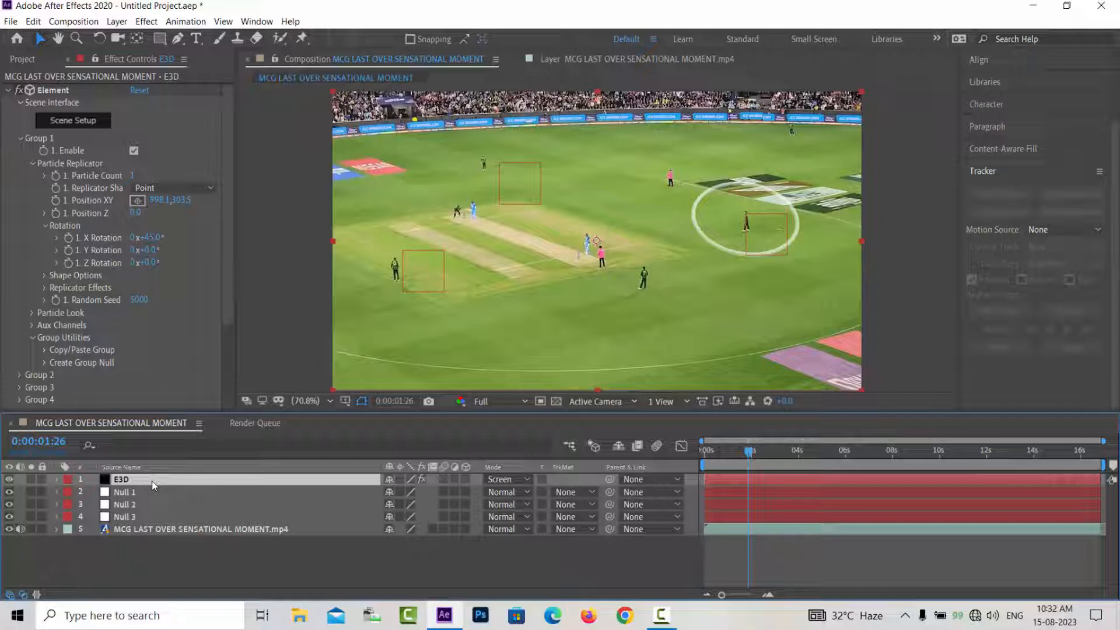
pyautogui.hotkey('ctrl', 'd')
pyautogui.hotkey('ctrl', 'd')
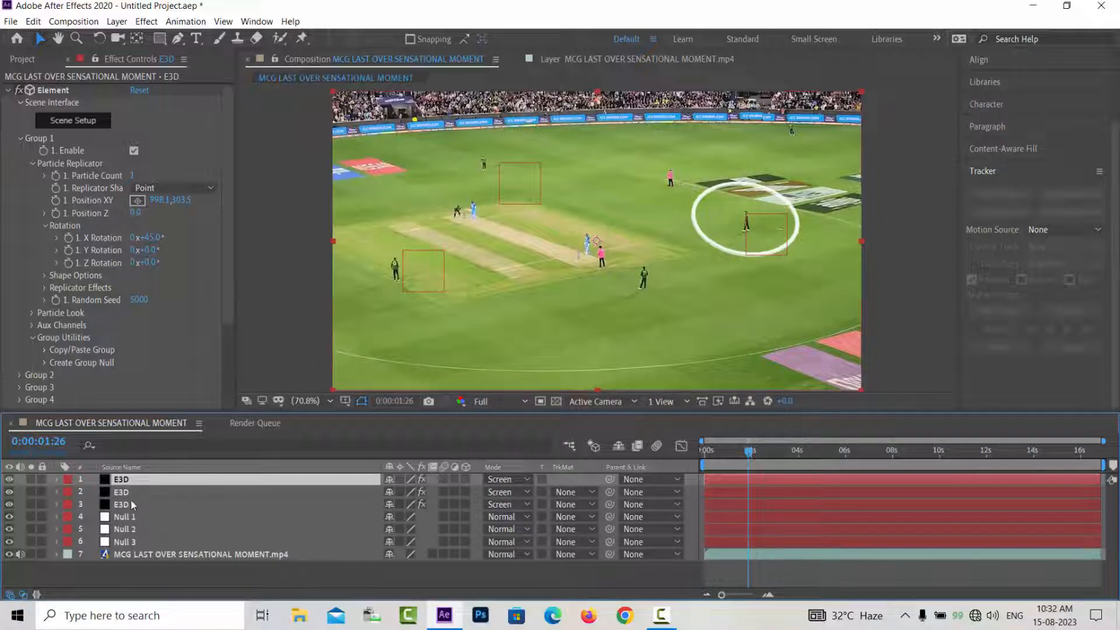
# - Rename the lowest E3D layer, directly above Null 1, as E3D 1
pyautogui.click(130, 501)
pyautogui.rightClick(131, 502)
pyautogui.click(165, 480)
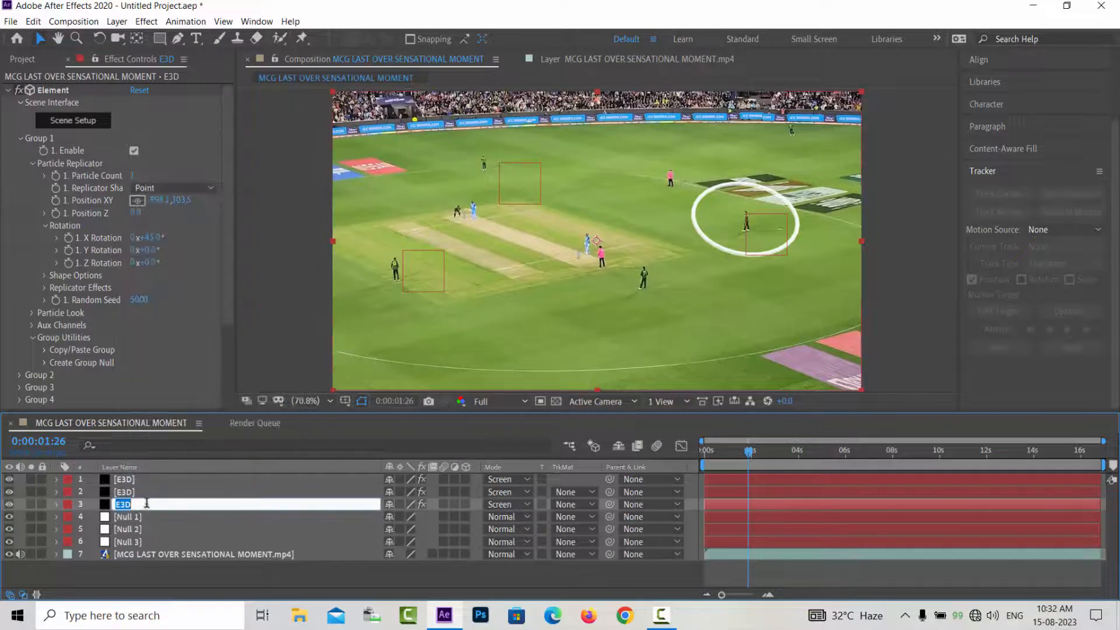
pyautogui.click(148, 503)
pyautogui.write('1')
pyautogui.click(159, 518)
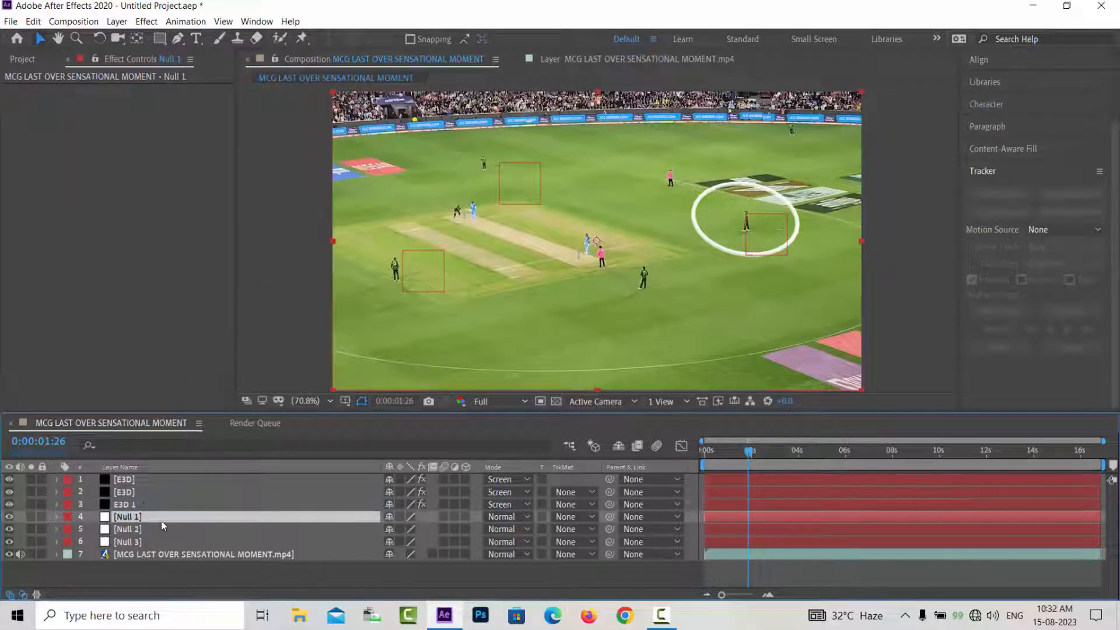
# - Rename the middle E3D layer as E3D 2
pyautogui.click(136, 495)
pyautogui.rightClick(137, 495)
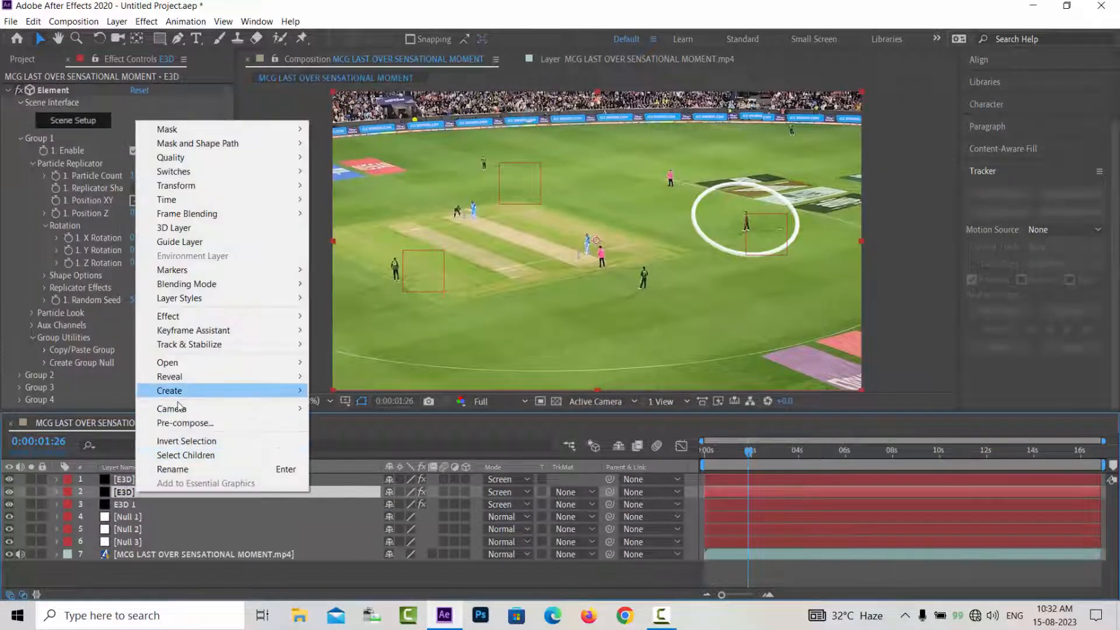
pyautogui.click(171, 470)
pyautogui.click(149, 491)
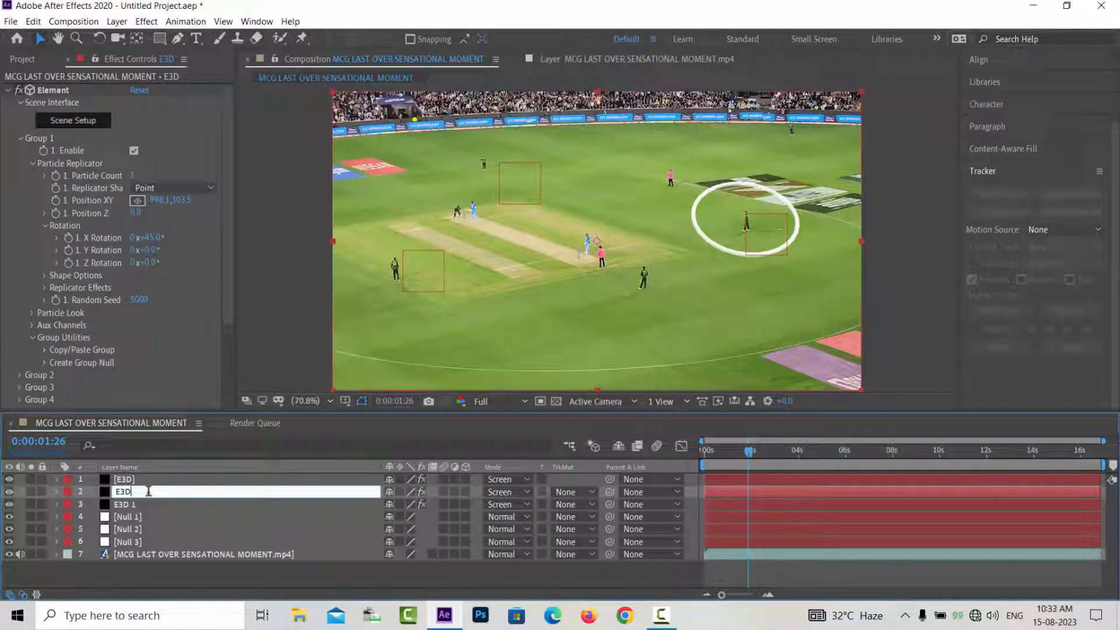
pyautogui.write('2')
pyautogui.click(168, 481)
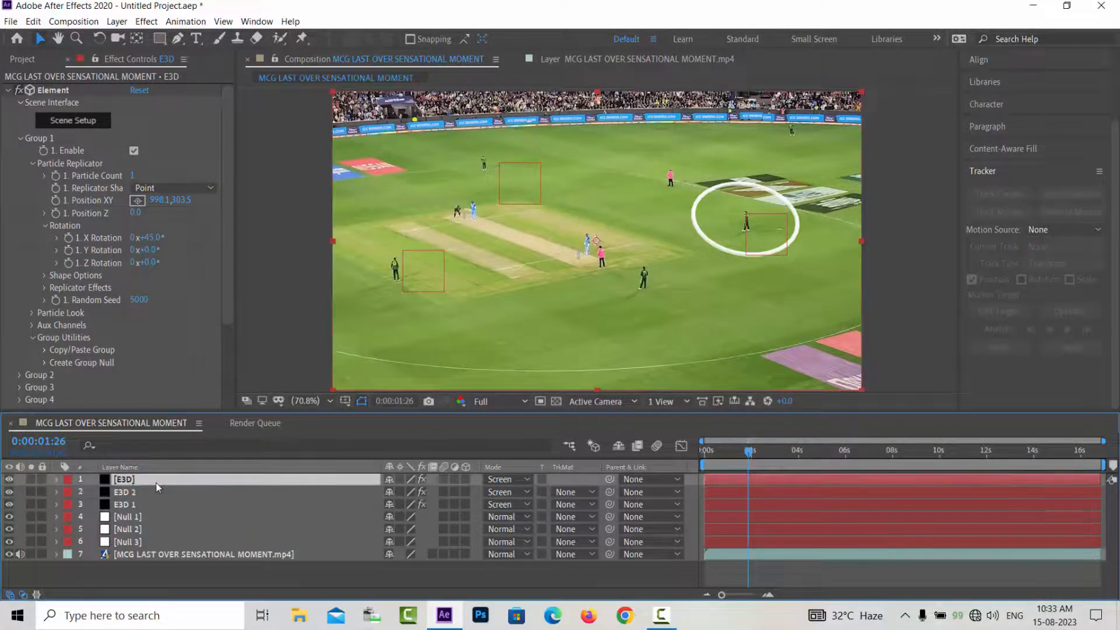
# - Rename the topmost E3D layer as E3D 3
pyautogui.rightClick(156, 482)
pyautogui.click(175, 458)
pyautogui.click(164, 480)
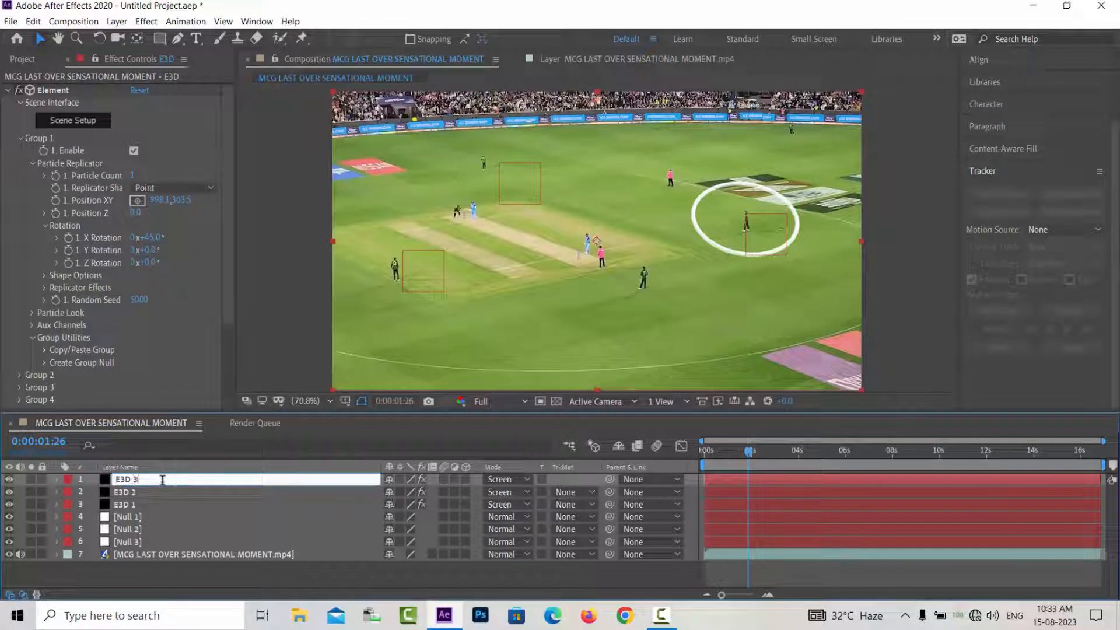
pyautogui.write('3')
pyautogui.click(170, 571)
# - Parent the E3D 1 layer to Null 1 with the parent pick whip
pyautogui.click(138, 506)
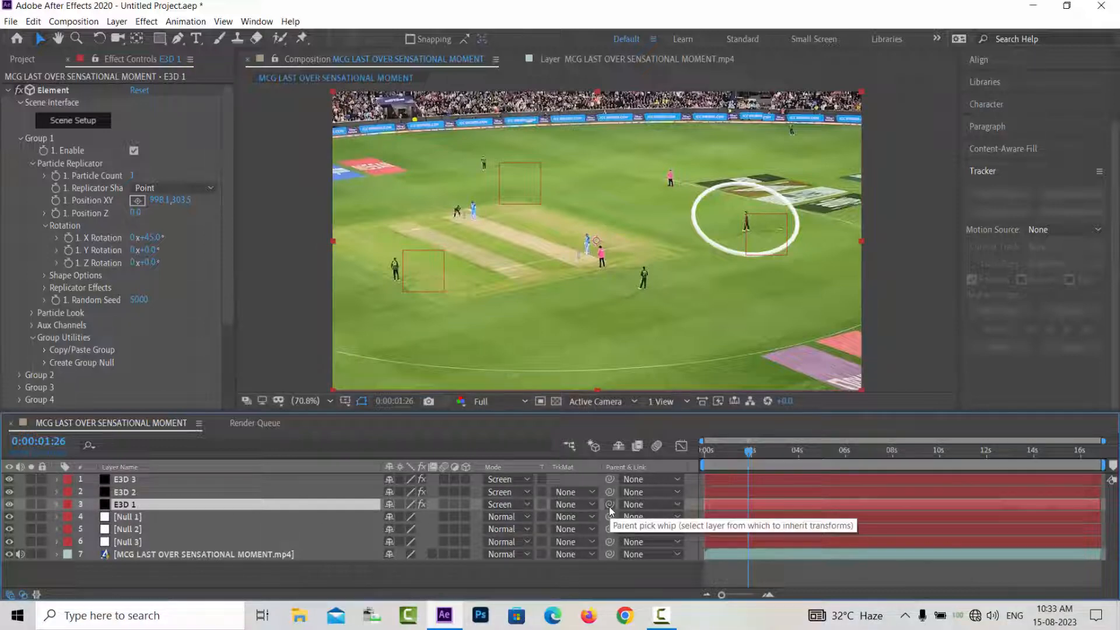
pyautogui.moveTo(609, 507); pyautogui.dragTo(256, 523)
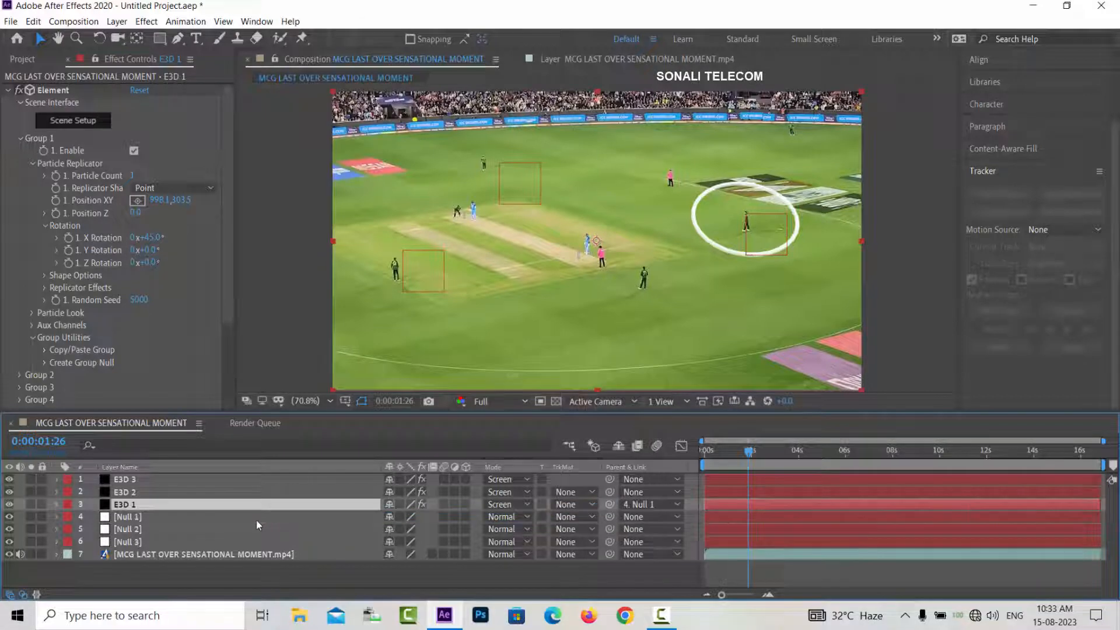
# - Place E3D 2's Group 1 Position XY point on the fielder left of the pitch and parent the layer to Null 2
pyautogui.click(170, 492)
pyautogui.click(138, 200)
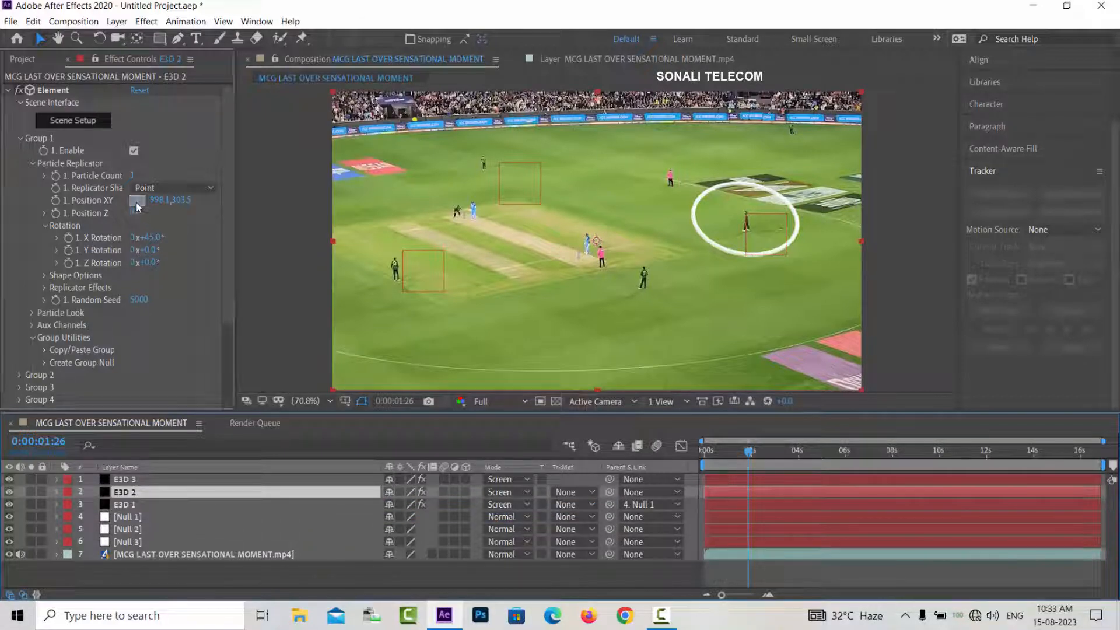
pyautogui.click(745, 218)
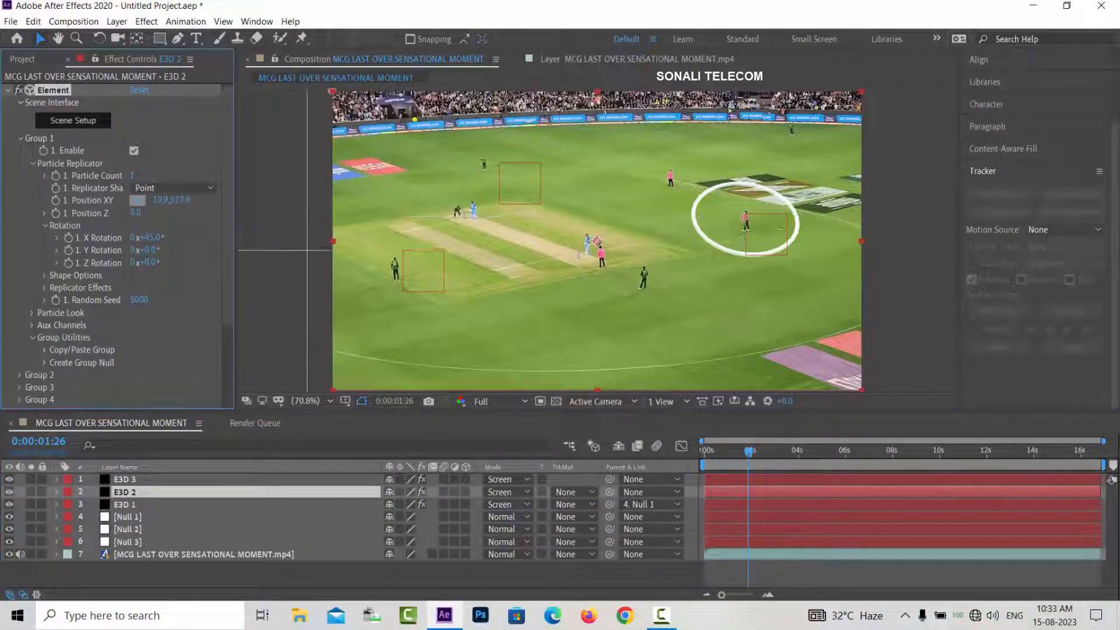
pyautogui.click(395, 268)
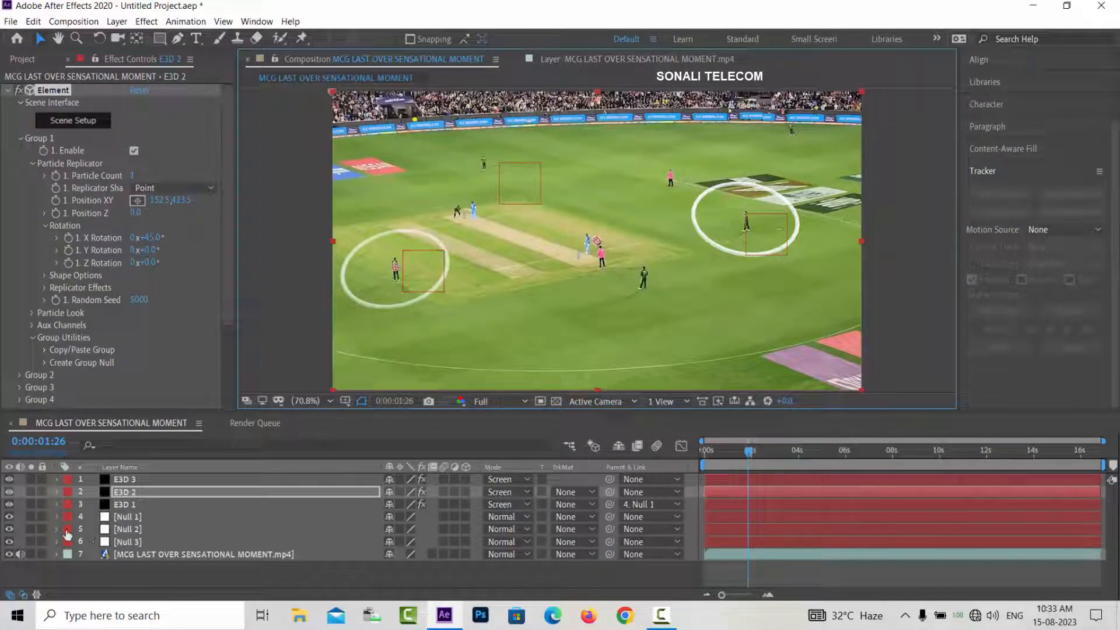
pyautogui.click(124, 529)
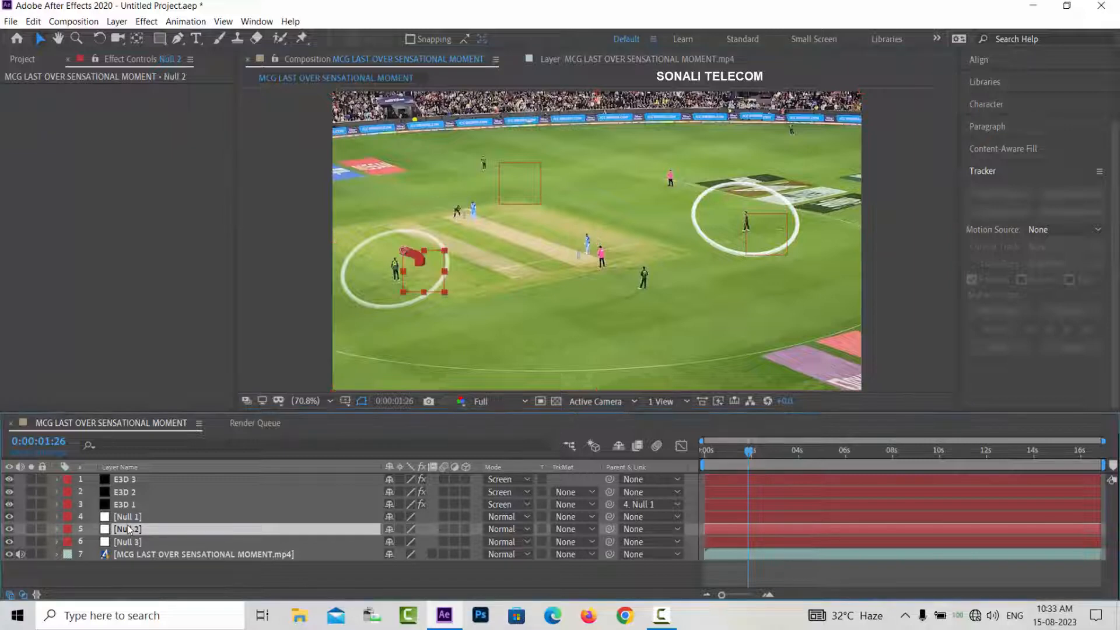
pyautogui.click(139, 492)
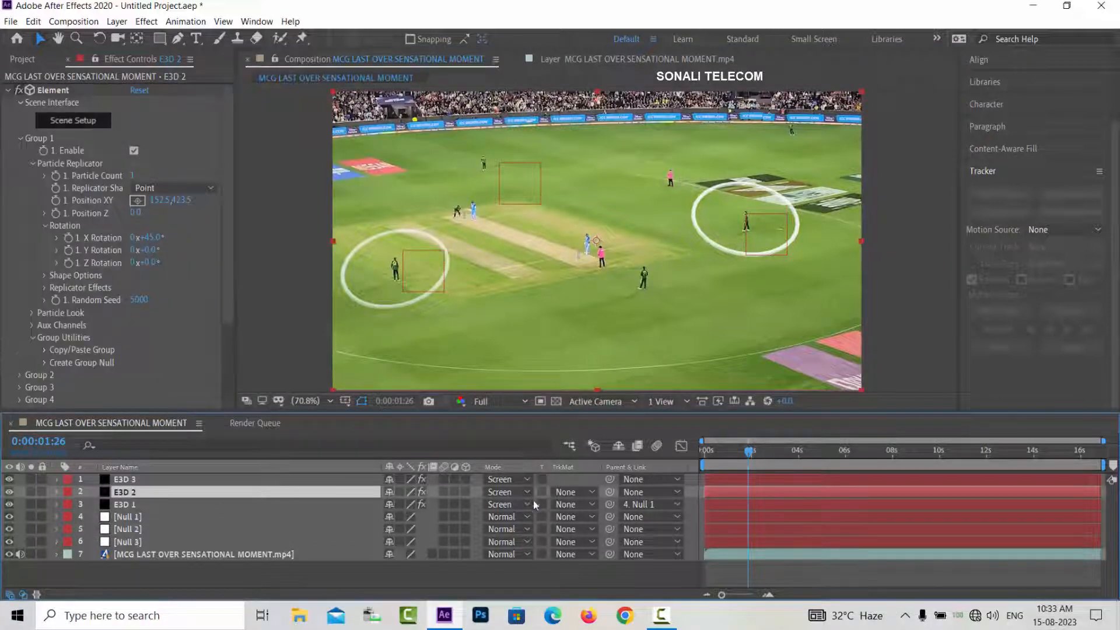
pyautogui.moveTo(608, 497); pyautogui.dragTo(165, 529)
# - Place E3D 3's Group 1 Position XY point on the fielder behind the far end of the pitch and parent the layer to Null 3
pyautogui.click(132, 479)
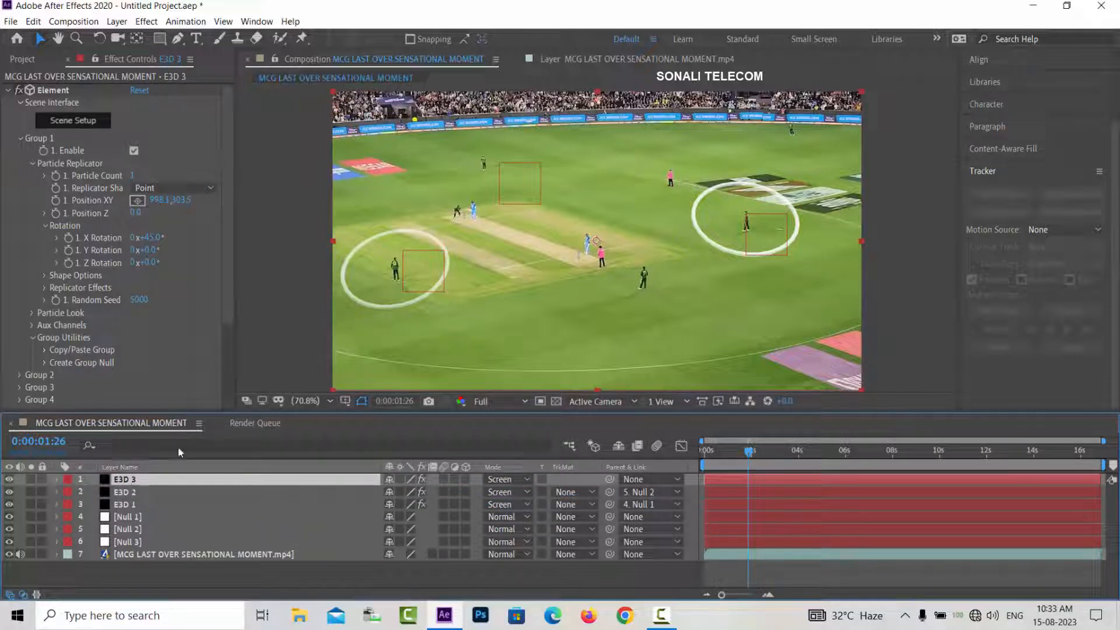
pyautogui.click(142, 202)
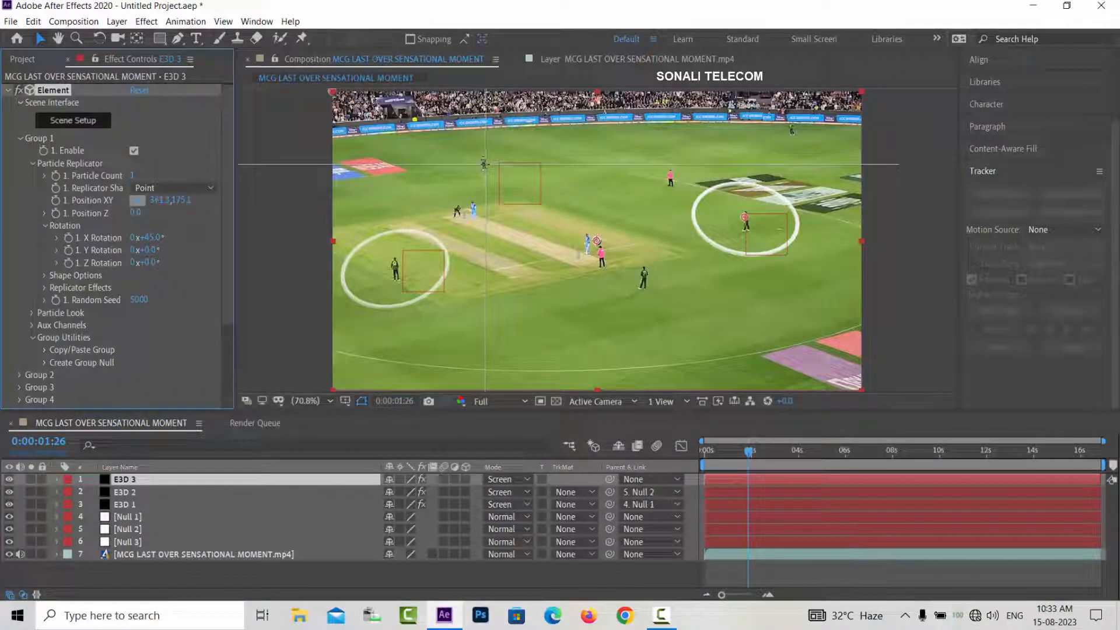
pyautogui.click(485, 164)
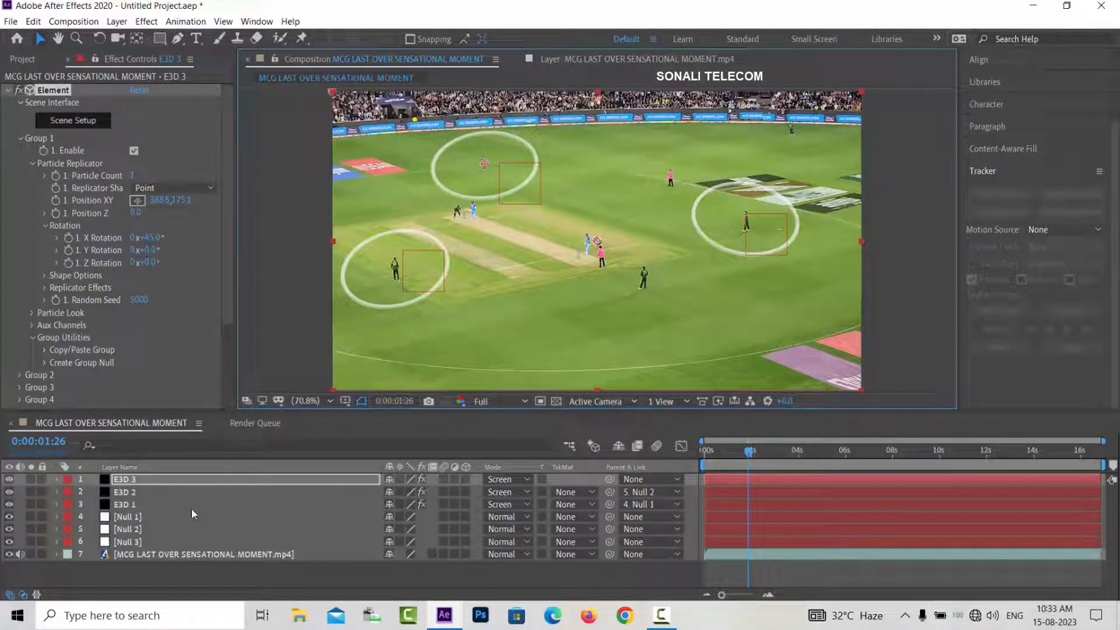
pyautogui.moveTo(609, 479); pyautogui.dragTo(180, 536)
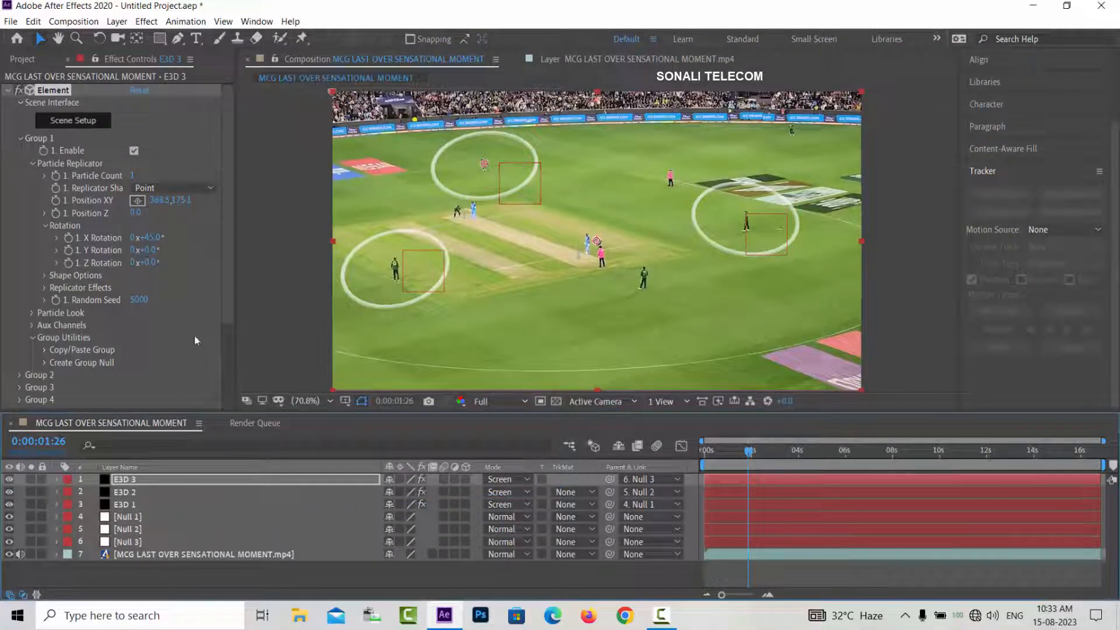
# - Stagger the ring layers in time so E3D 1 starts at about 2 s, E3D 2 at about 5 s and E3D 3 at about 8 s
pyautogui.moveTo(852, 481); pyautogui.dragTo(1030, 478)
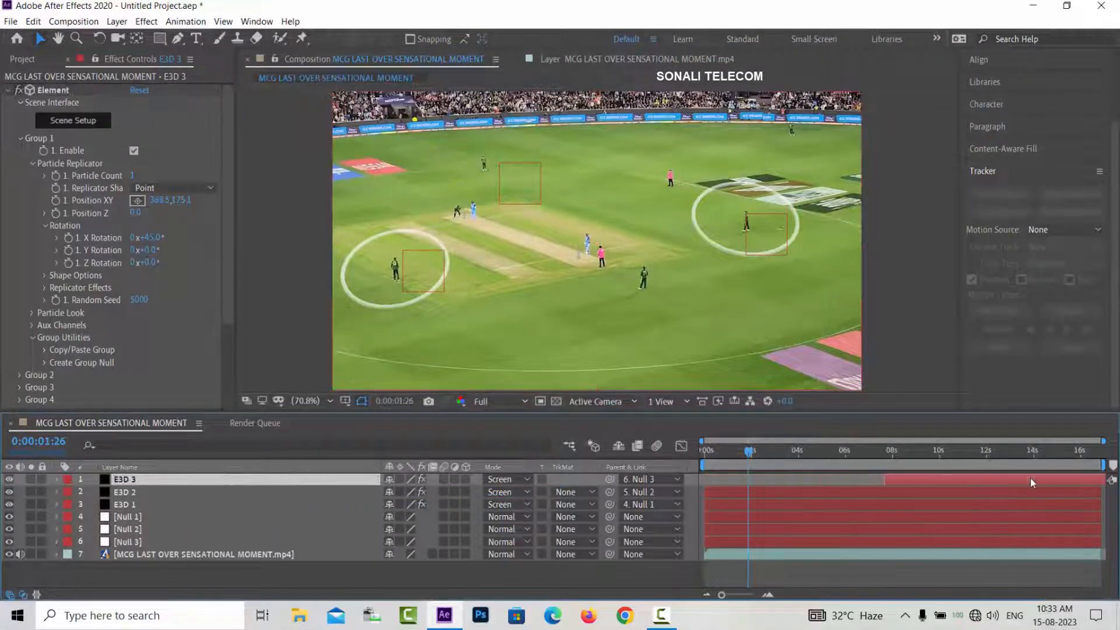
pyautogui.moveTo(821, 499); pyautogui.dragTo(912, 492)
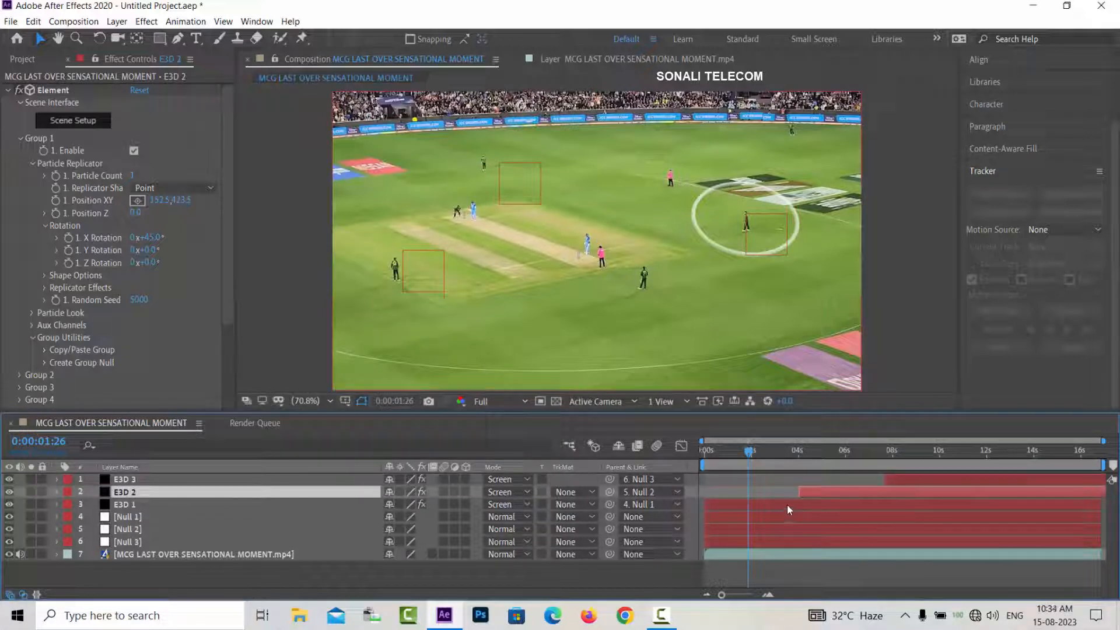
pyautogui.moveTo(787, 506); pyautogui.dragTo(915, 480)
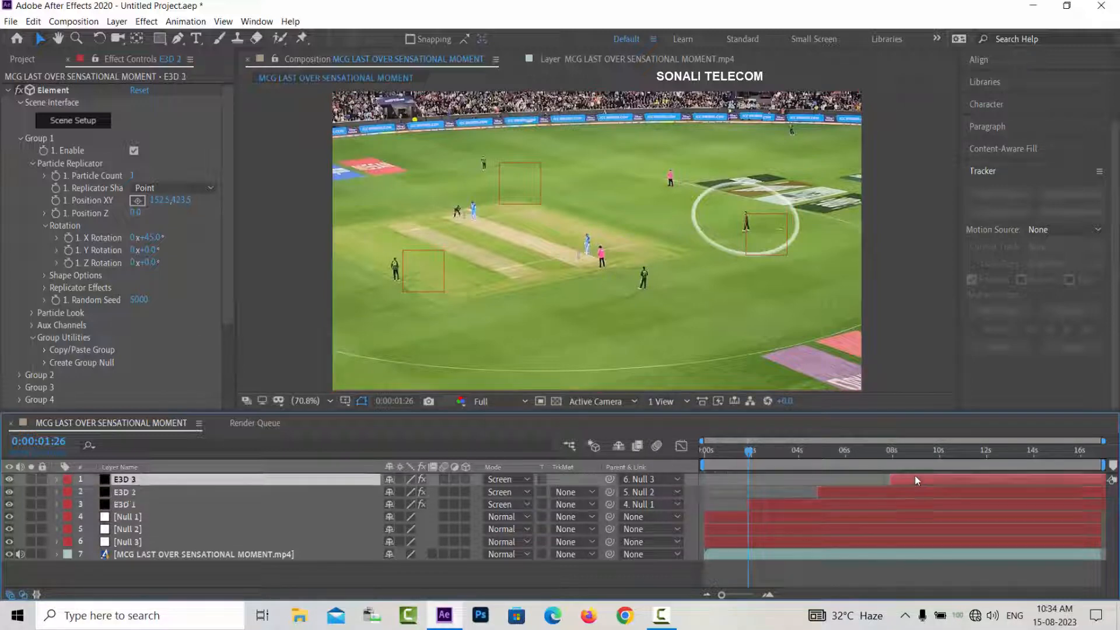
# - Preview the composition from the first frame to check how the three rings appear and follow the fielders
pyautogui.moveTo(749, 451); pyautogui.dragTo(671, 457)
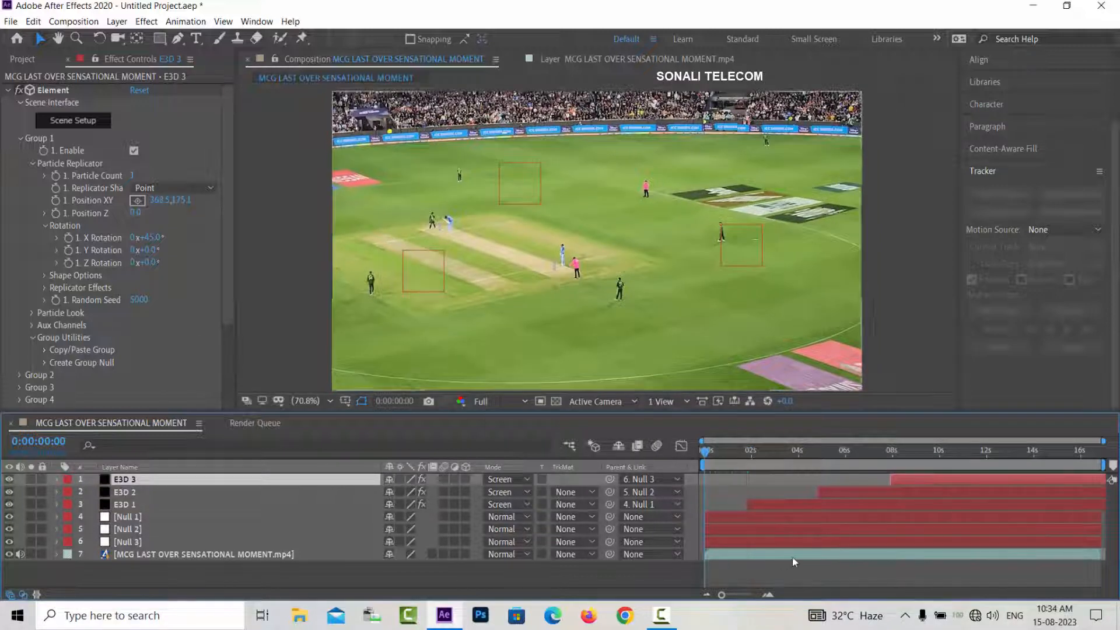
pyautogui.click(779, 563)
pyautogui.press('space')
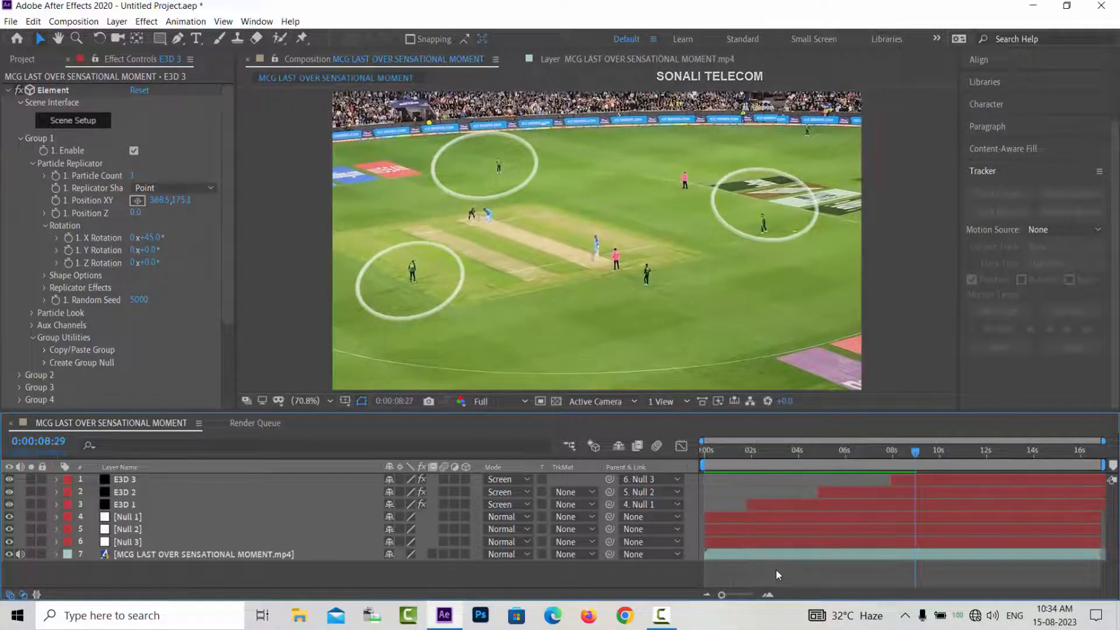
pyautogui.press('space')
# - Shorten the work area to end at about 9.5 s and collapse the Element effect's settings
pyautogui.moveTo(1108, 465)
pyautogui.mouseDown()
pyautogui.moveTo(729, 453)
pyautogui.moveTo(927, 453)
pyautogui.mouseUp()
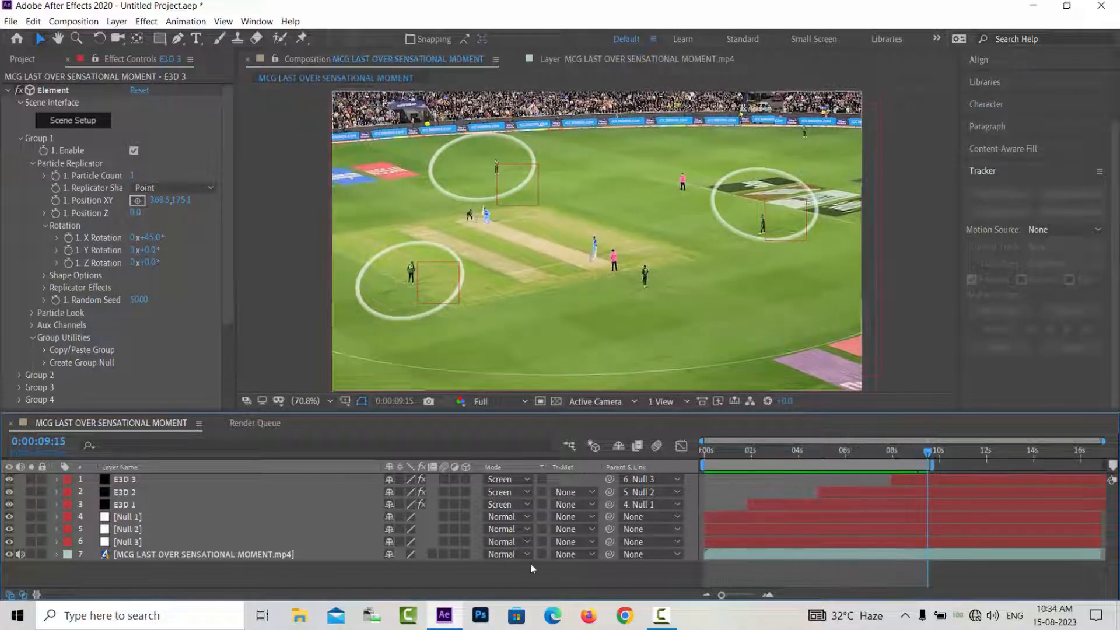
pyautogui.click(7, 90)
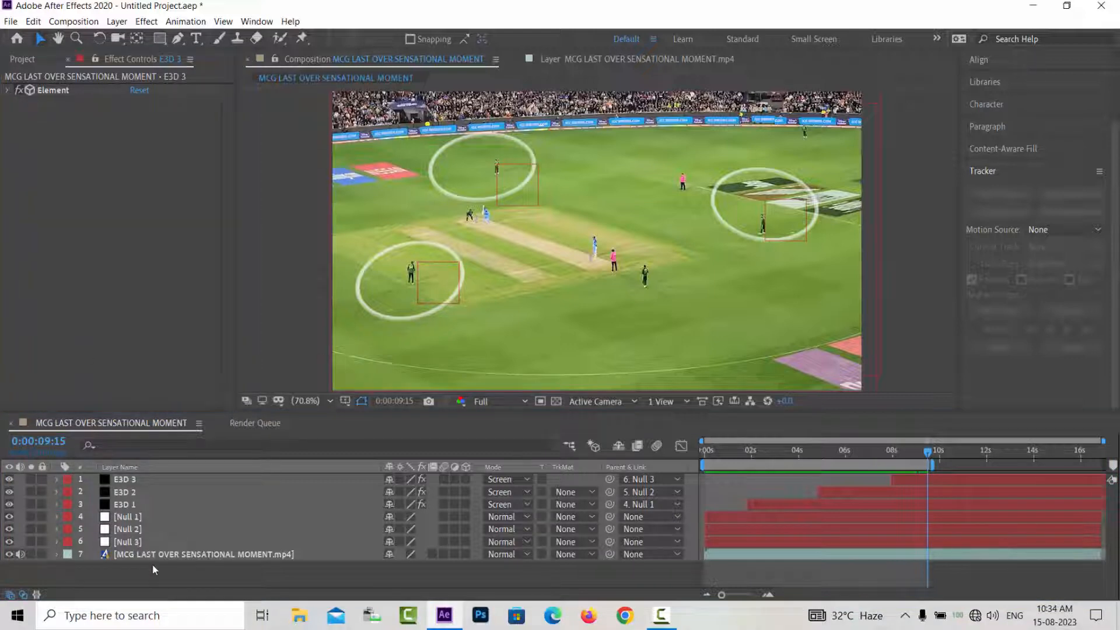
pyautogui.moveTo(212, 579); pyautogui.dragTo(246, 478)
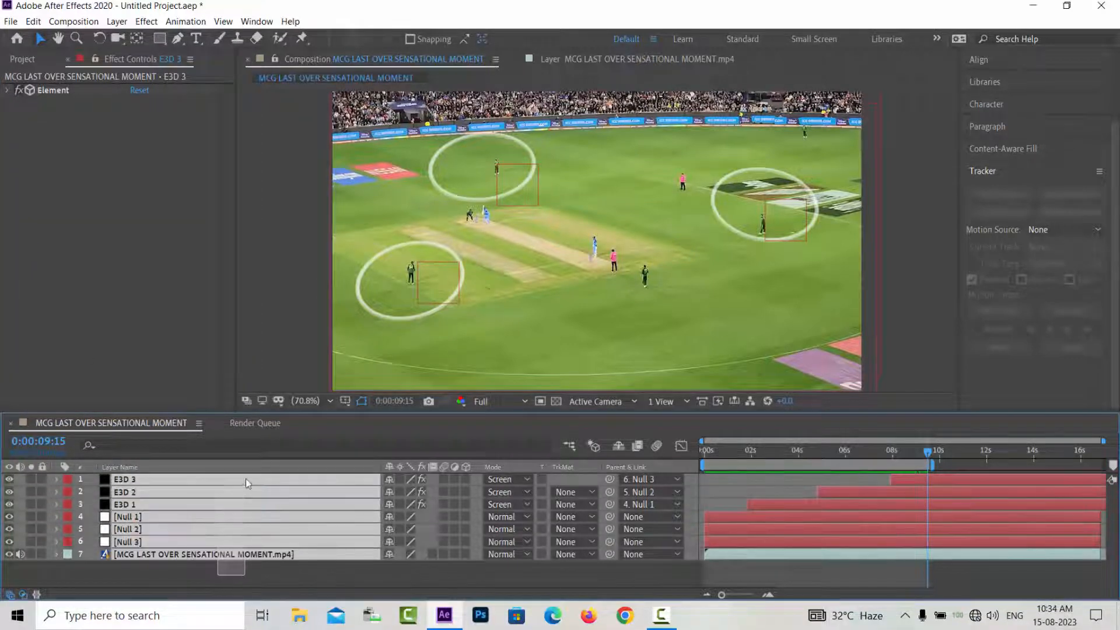
pyautogui.click(303, 576)
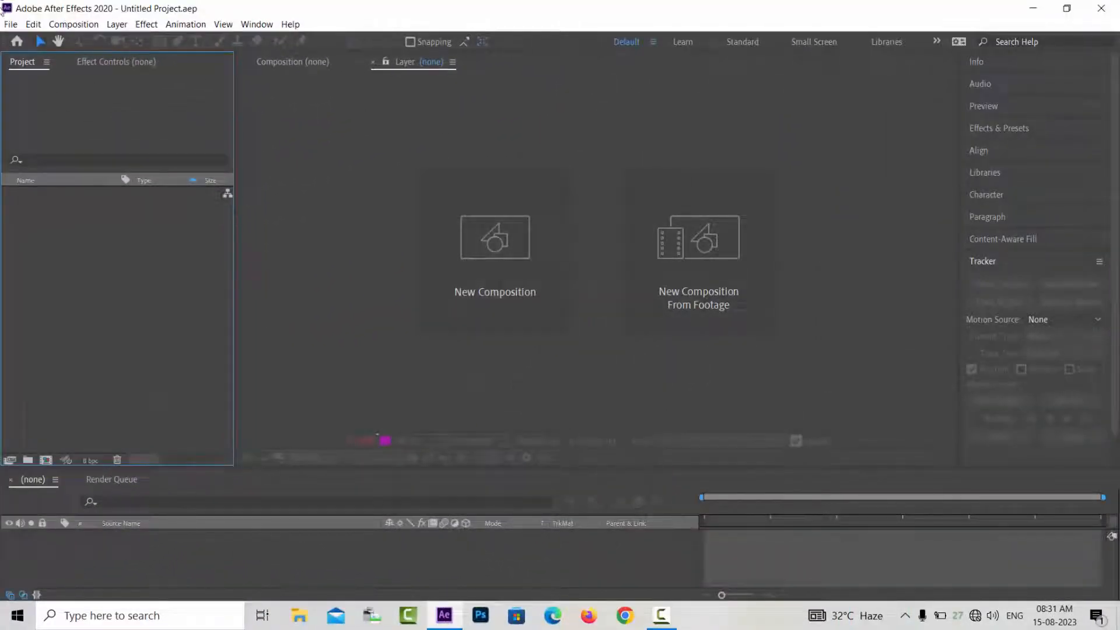
# - Import the MCG 2022 t20 cricket World Cup_1080p video and create a composition from it
pyautogui.rightClick(111, 265)
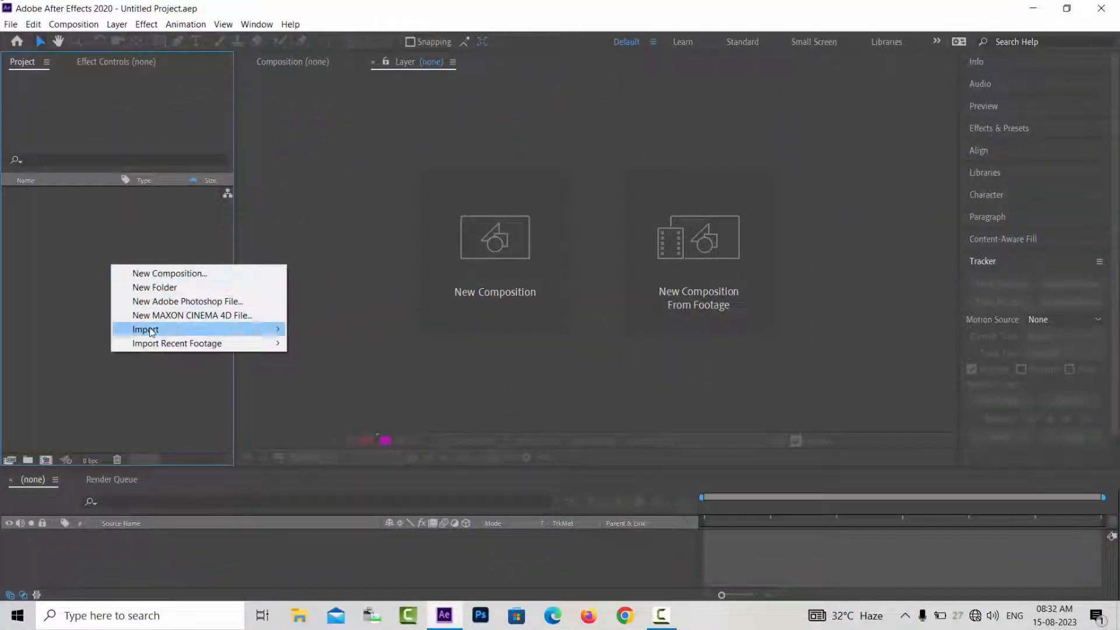
pyautogui.moveTo(233, 332)
pyautogui.click(323, 331)
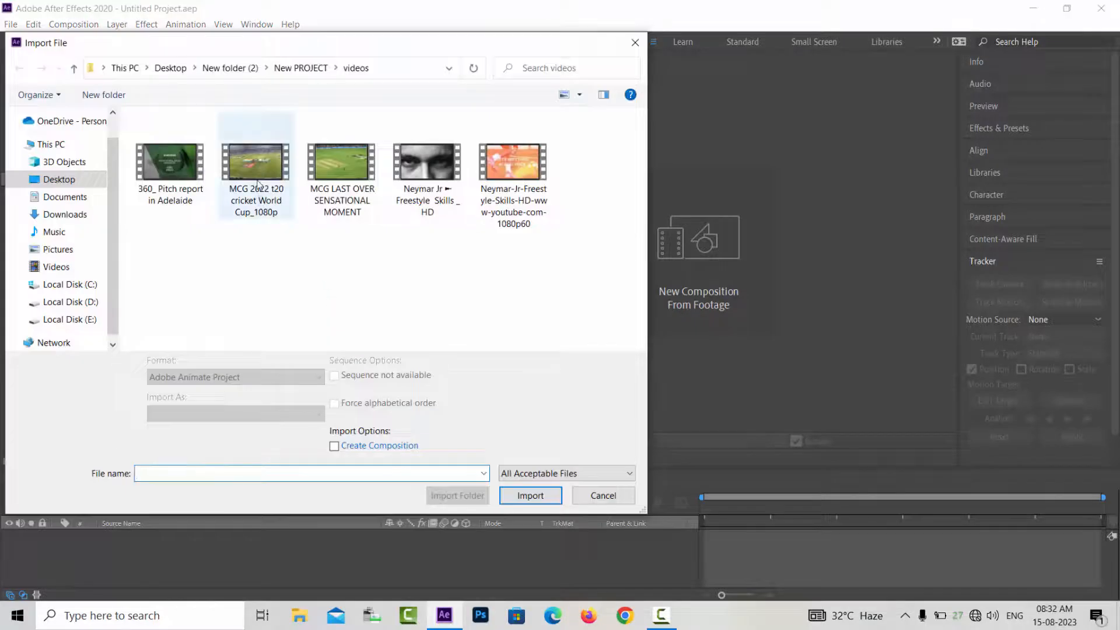
pyautogui.click(254, 184)
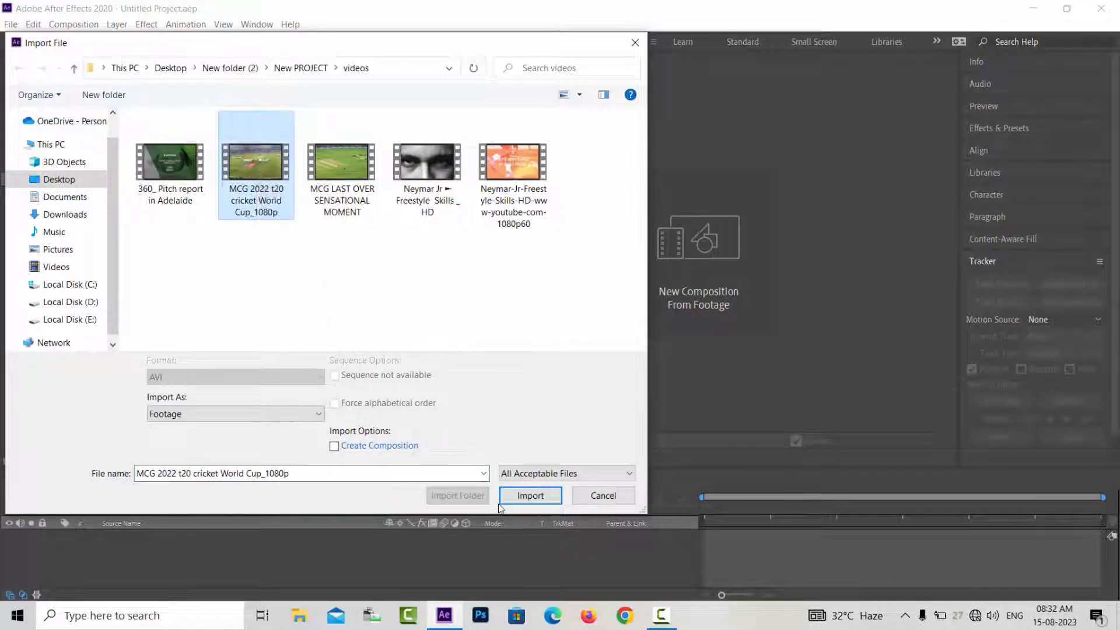
pyautogui.click(527, 497)
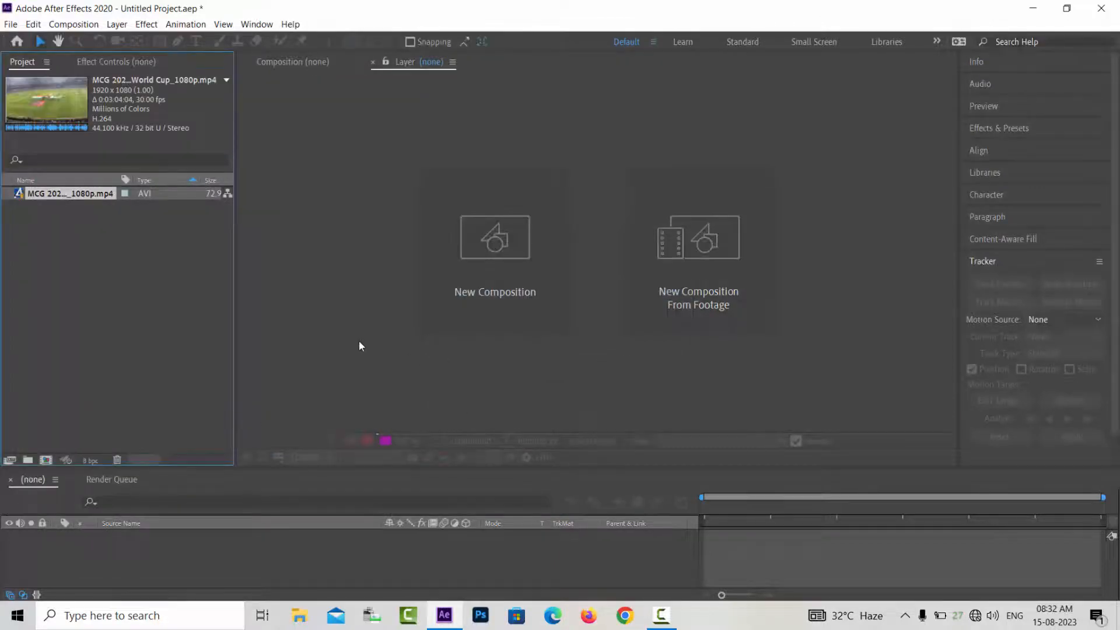
pyautogui.click(83, 194)
pyautogui.moveTo(61, 343); pyautogui.dragTo(46, 460)
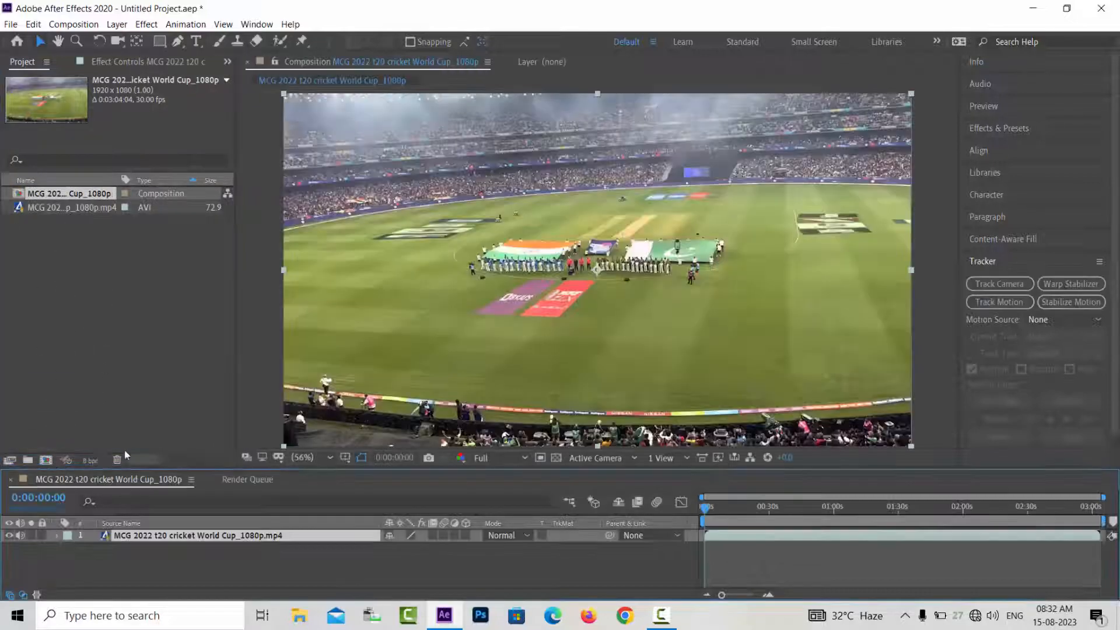
# - Scrub to about 17 s and set the composition's preview resolution to Half
pyautogui.moveTo(702, 512); pyautogui.dragTo(742, 513)
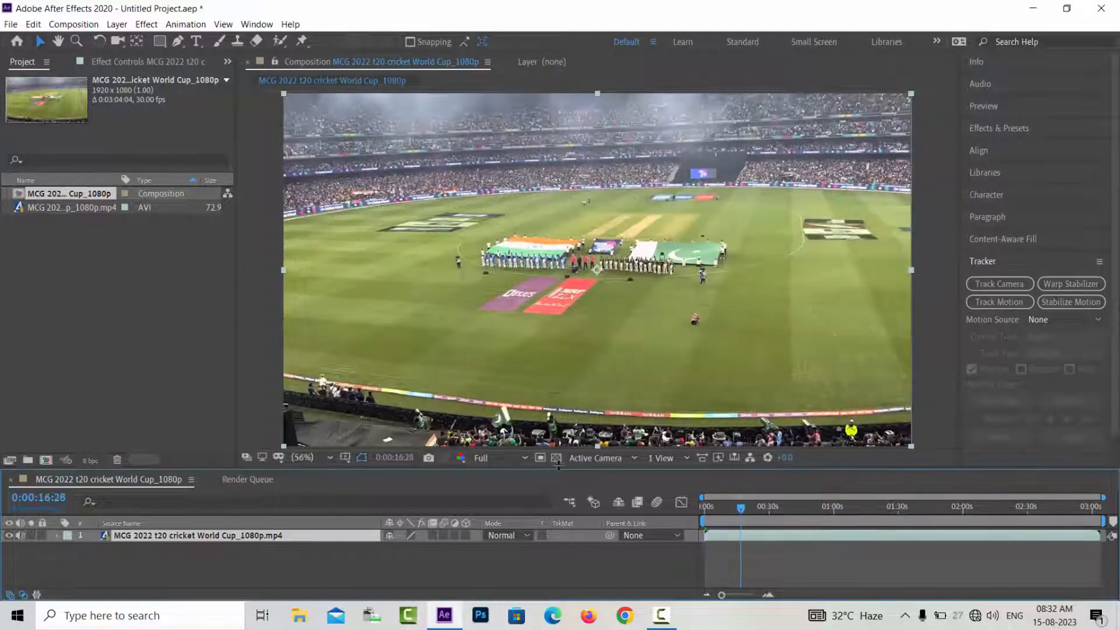
pyautogui.click(502, 458)
pyautogui.click(491, 510)
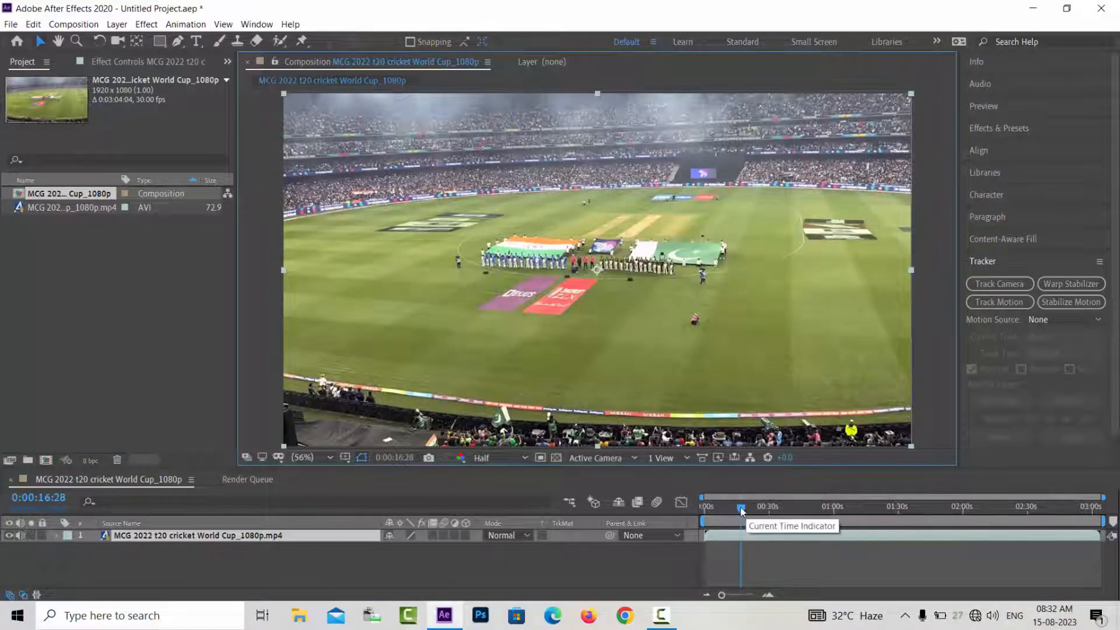
# - Split the cricket clip at 0:00:30:24 and delete the part after the split
pyautogui.moveTo(742, 511); pyautogui.dragTo(771, 517)
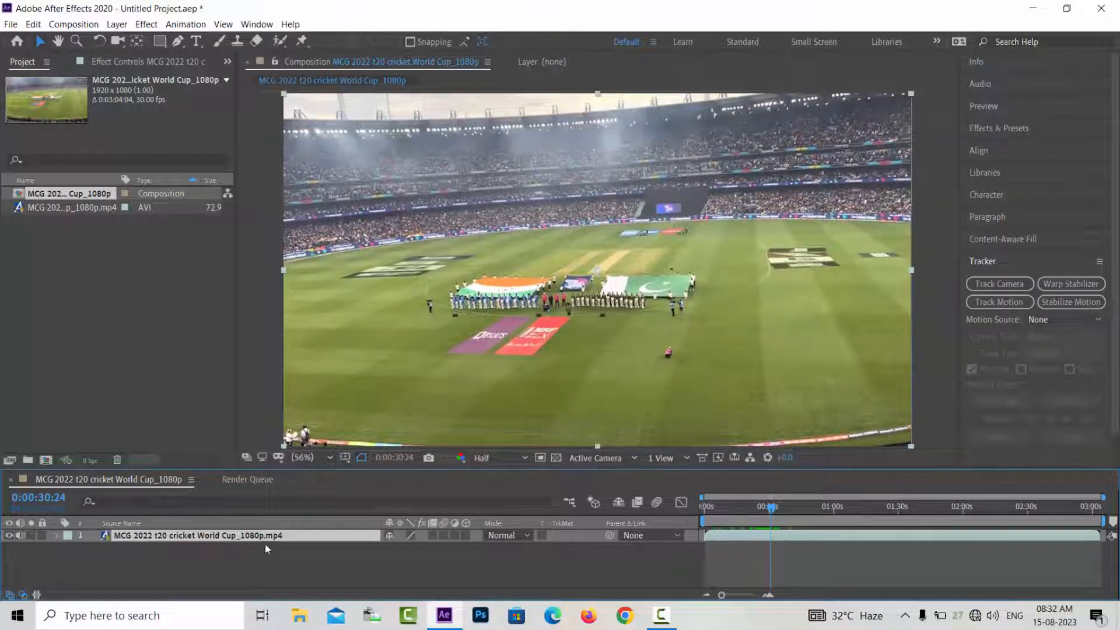
pyautogui.click(33, 24)
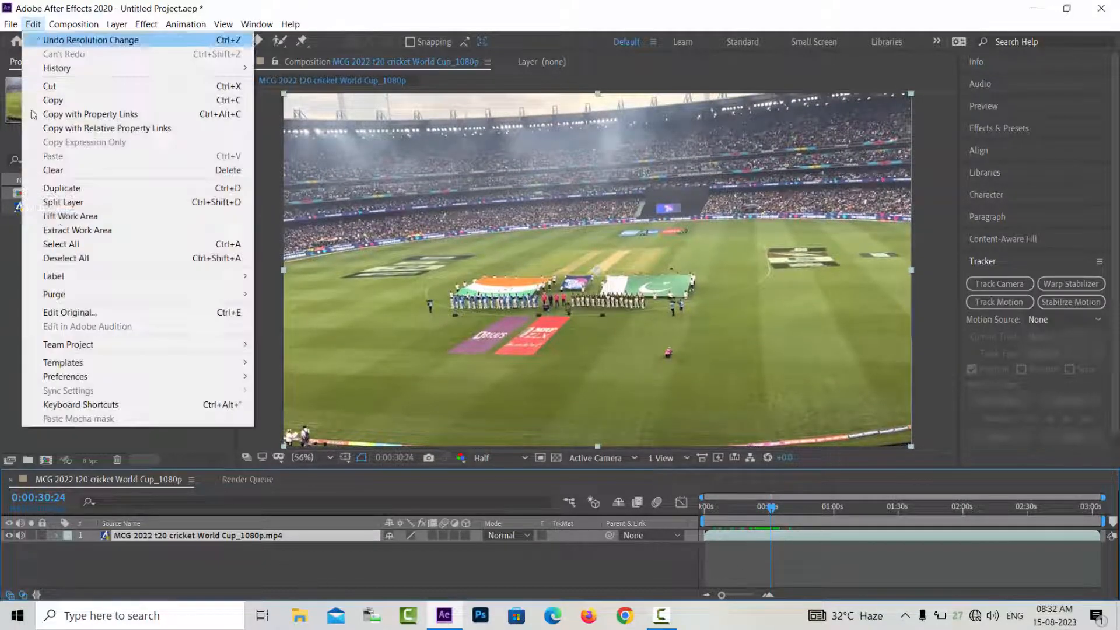
pyautogui.click(73, 204)
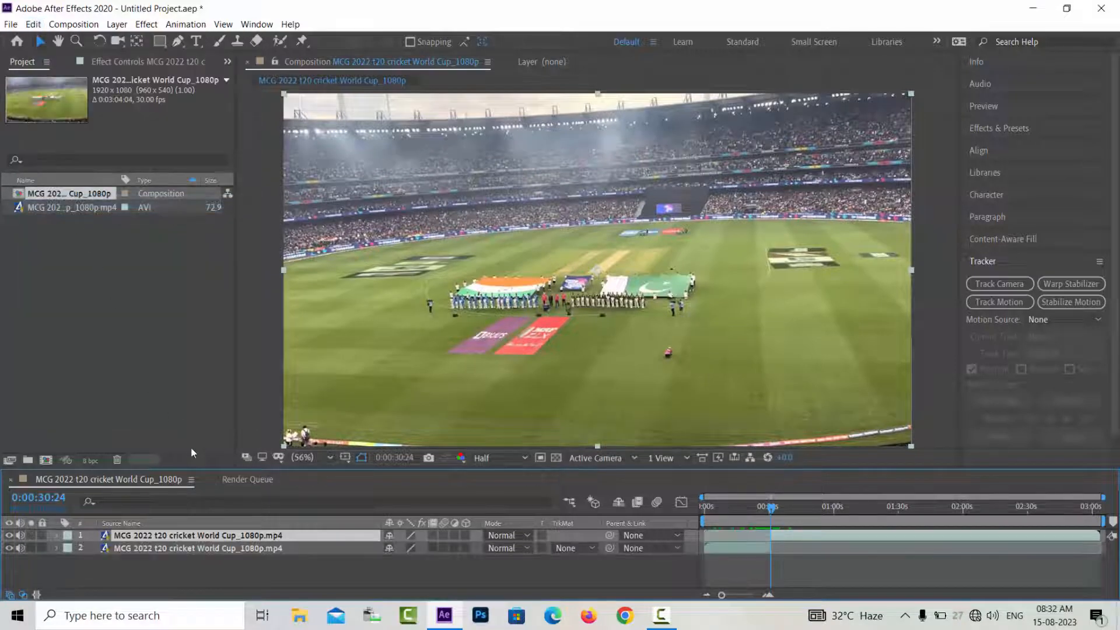
pyautogui.click(226, 559)
pyautogui.click(226, 550)
pyautogui.rightClick(235, 538)
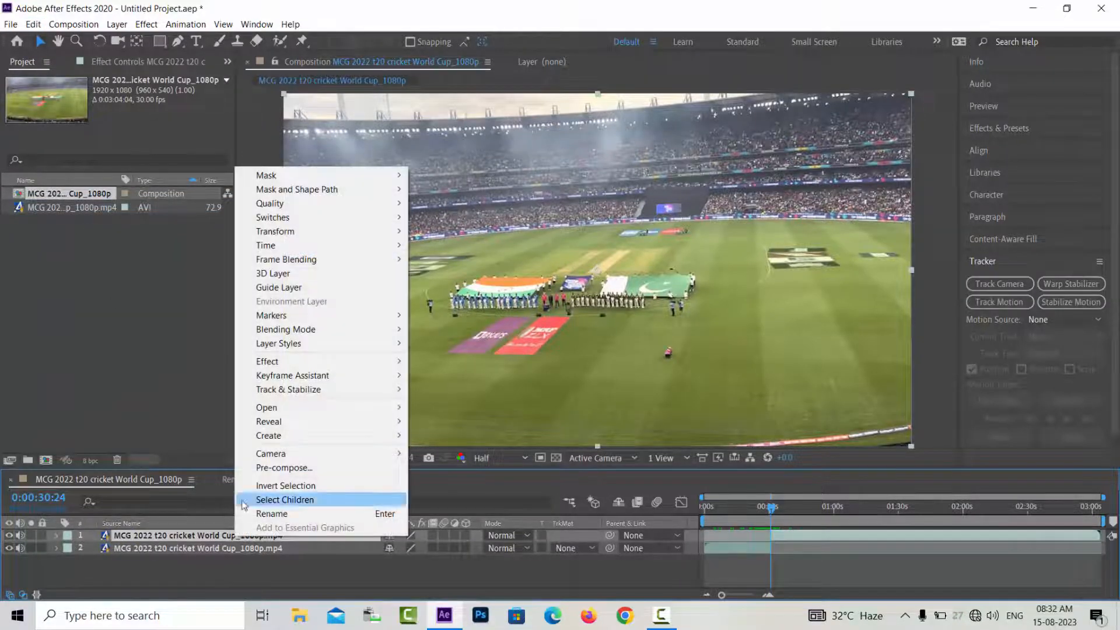
pyautogui.click(243, 576)
pyautogui.click(235, 537)
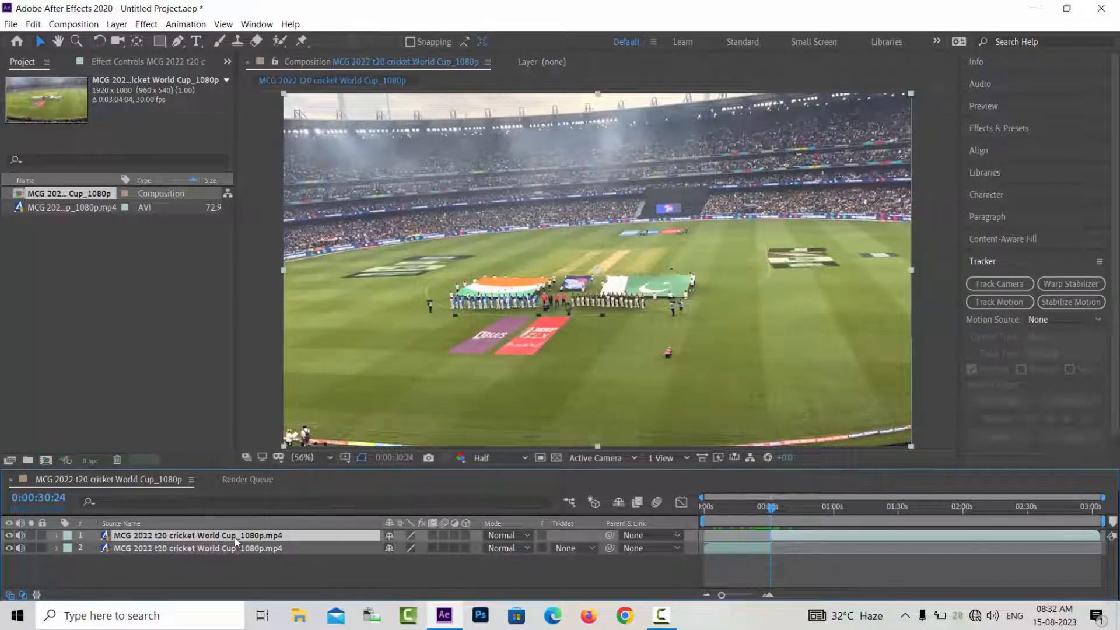
pyautogui.press('Delete')
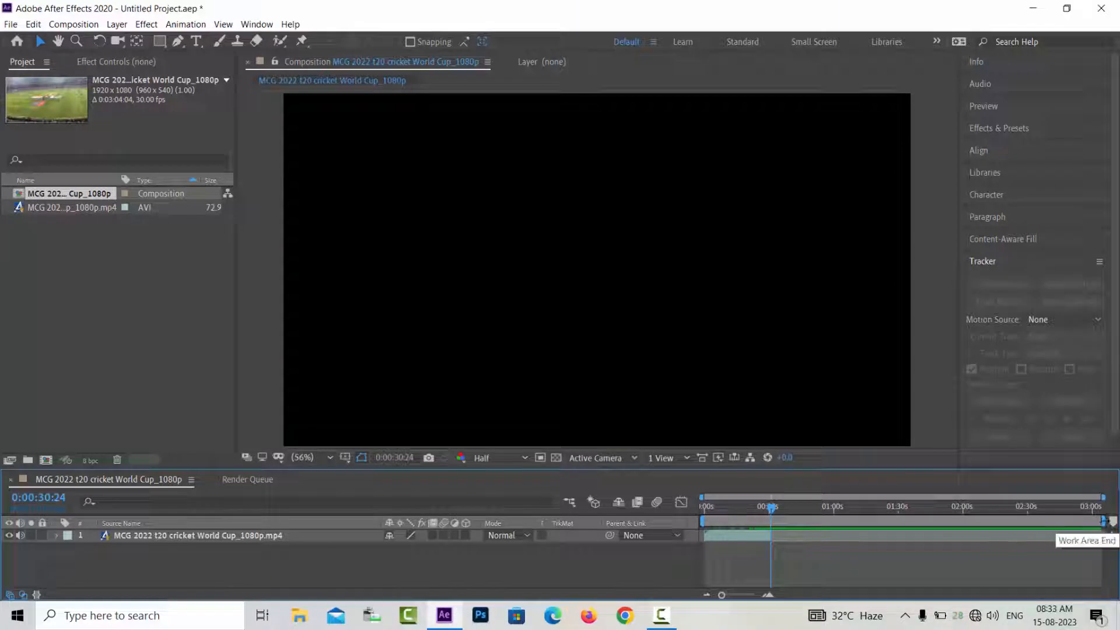
# - End the work area at about 0:00:30:24 and trim the composition to it
pyautogui.moveTo(1101, 522); pyautogui.dragTo(776, 524)
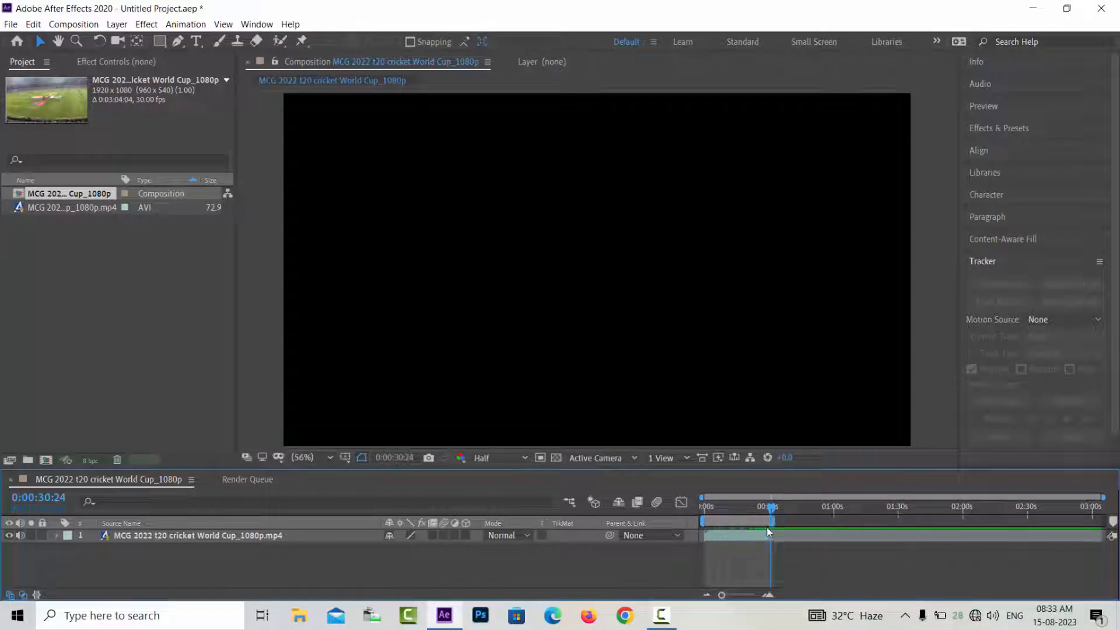
pyautogui.rightClick(770, 525)
pyautogui.click(790, 555)
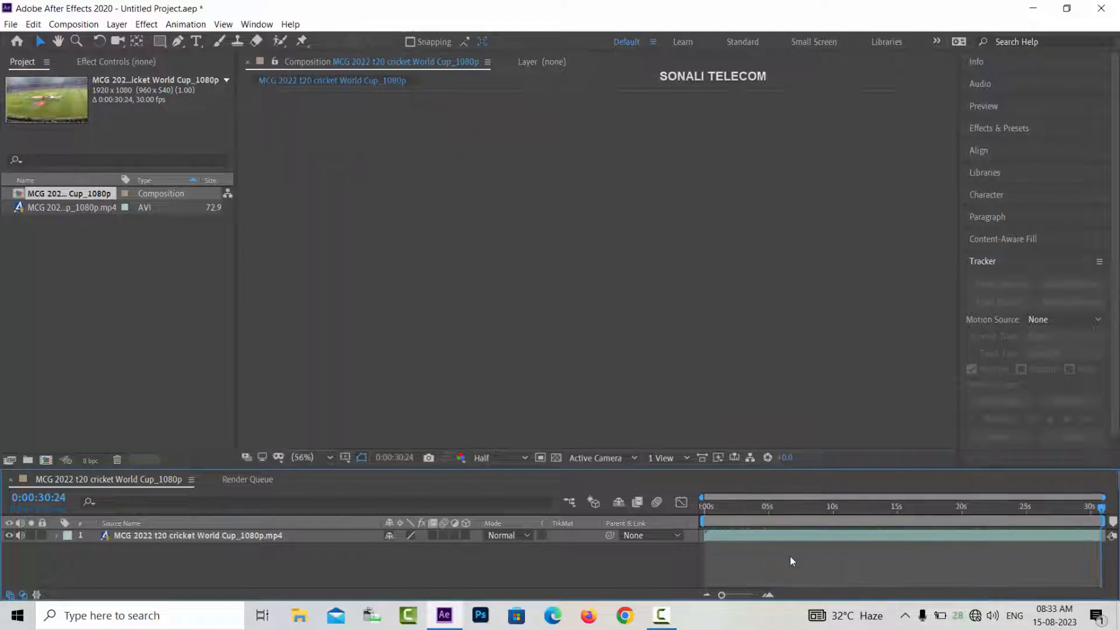
# - Play and scrub through the trimmed composition to check the stadium footage
pyautogui.click(796, 506)
pyautogui.click(783, 506)
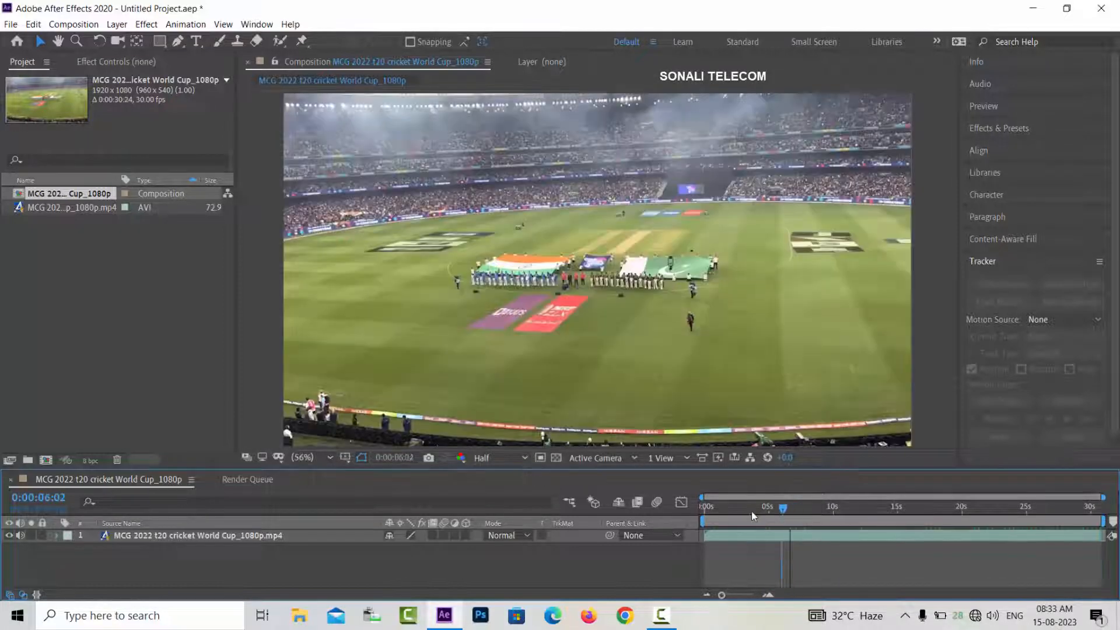
pyautogui.press('space')
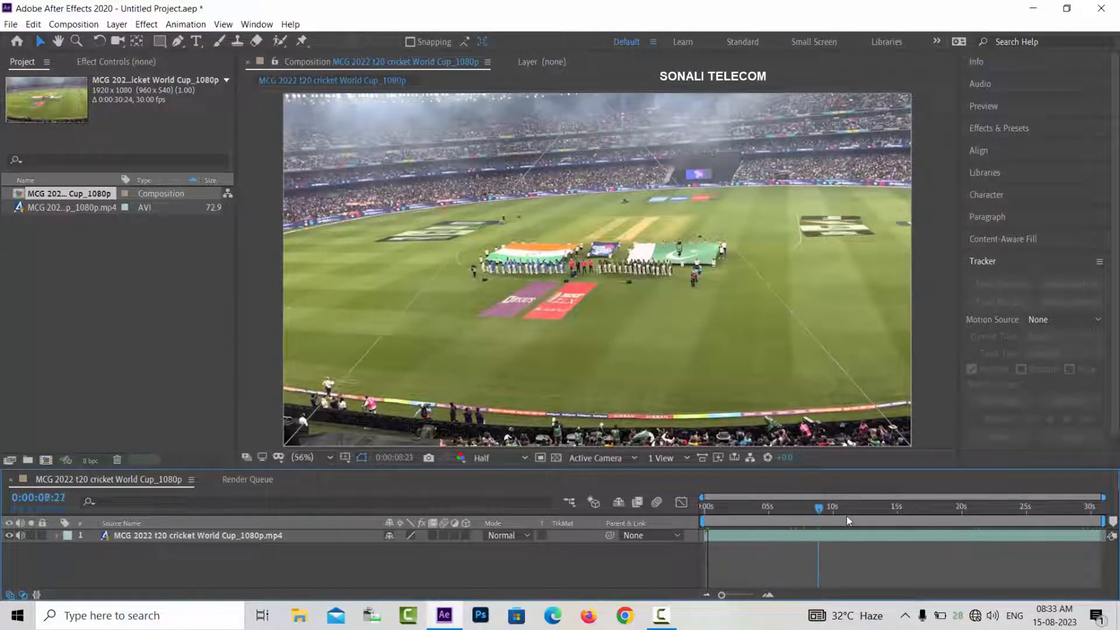
pyautogui.click(973, 515)
pyautogui.moveTo(1058, 512); pyautogui.dragTo(779, 519)
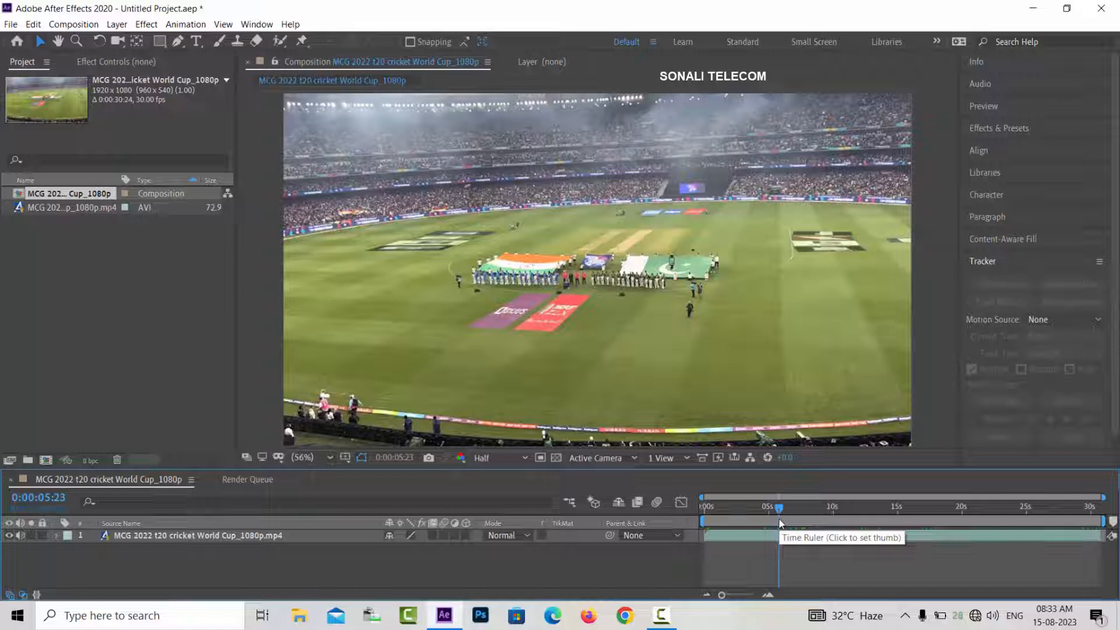
# - Select the cricket clip layer and display the Tracker panel for it
pyautogui.click(277, 538)
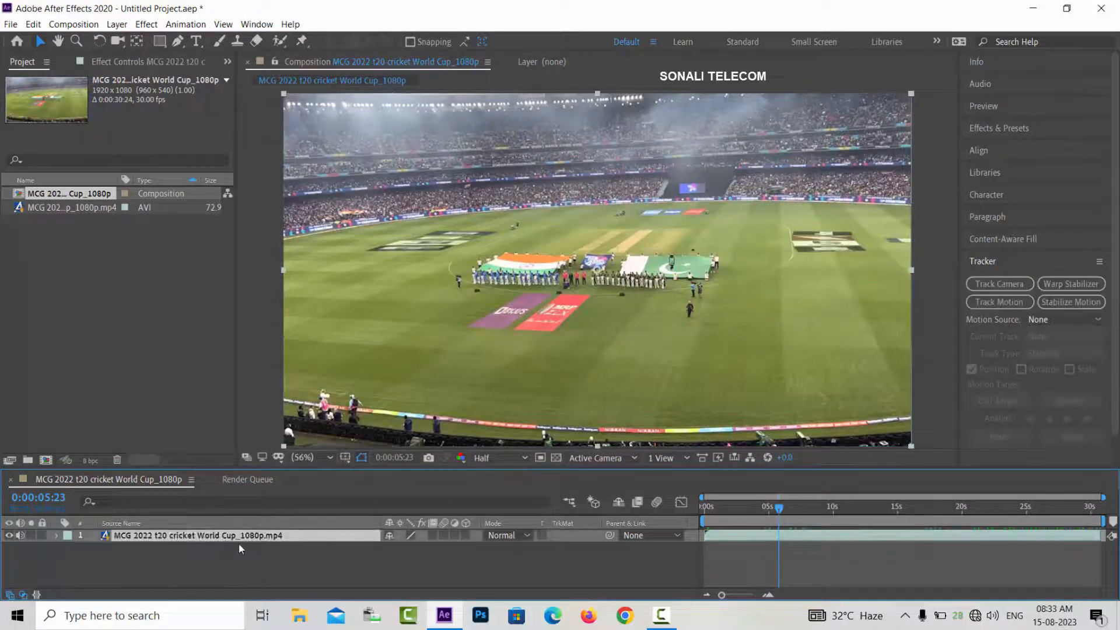
pyautogui.click(255, 25)
pyautogui.click(320, 395)
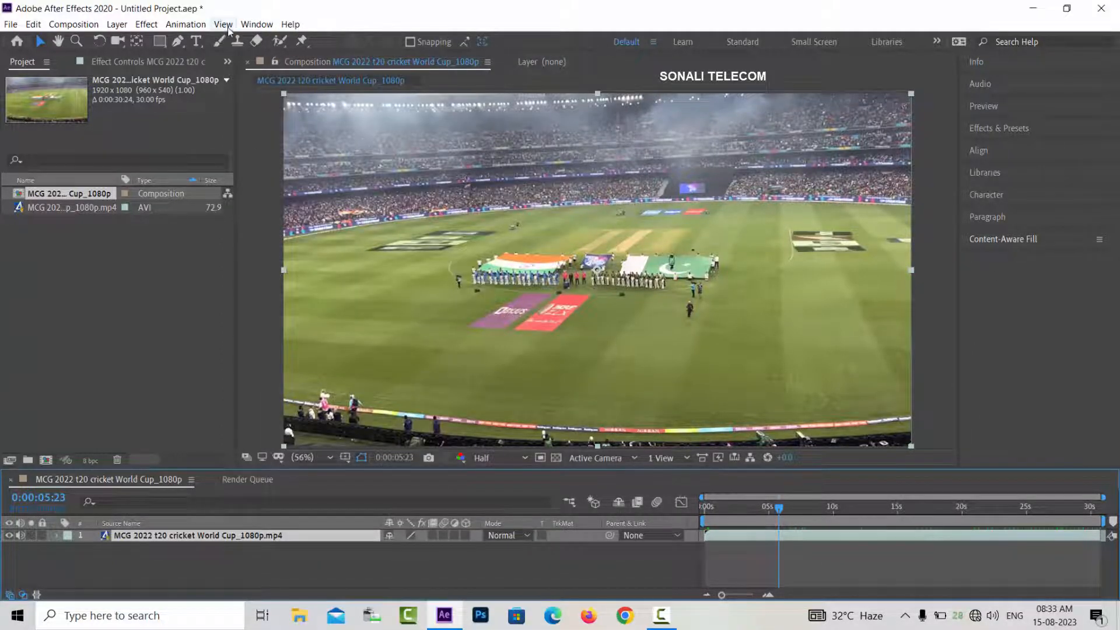
pyautogui.click(257, 24)
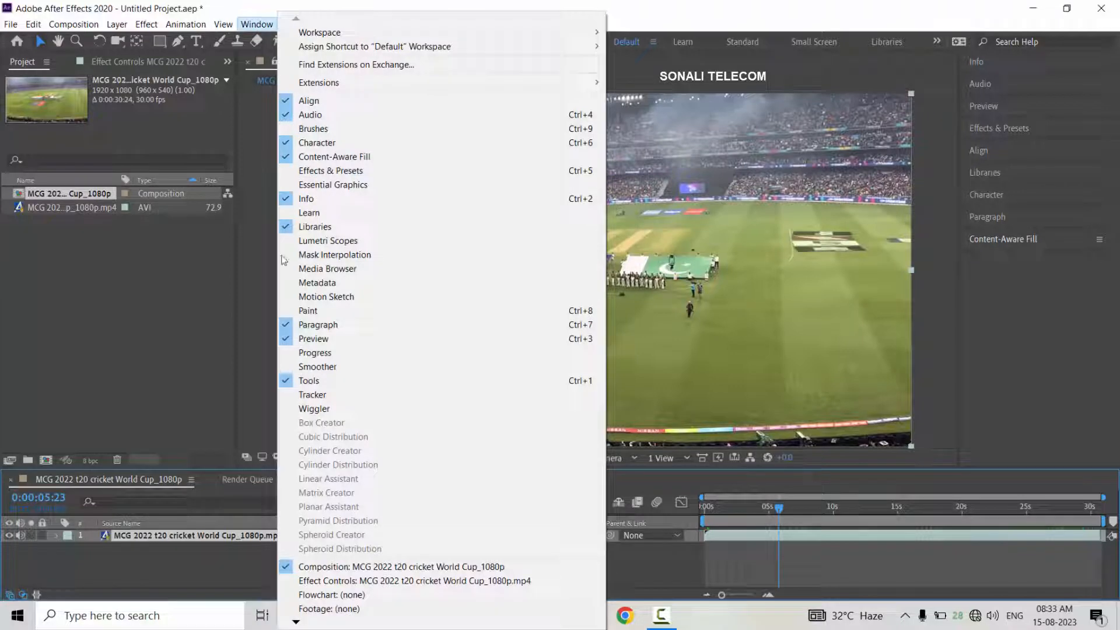
pyautogui.click(327, 395)
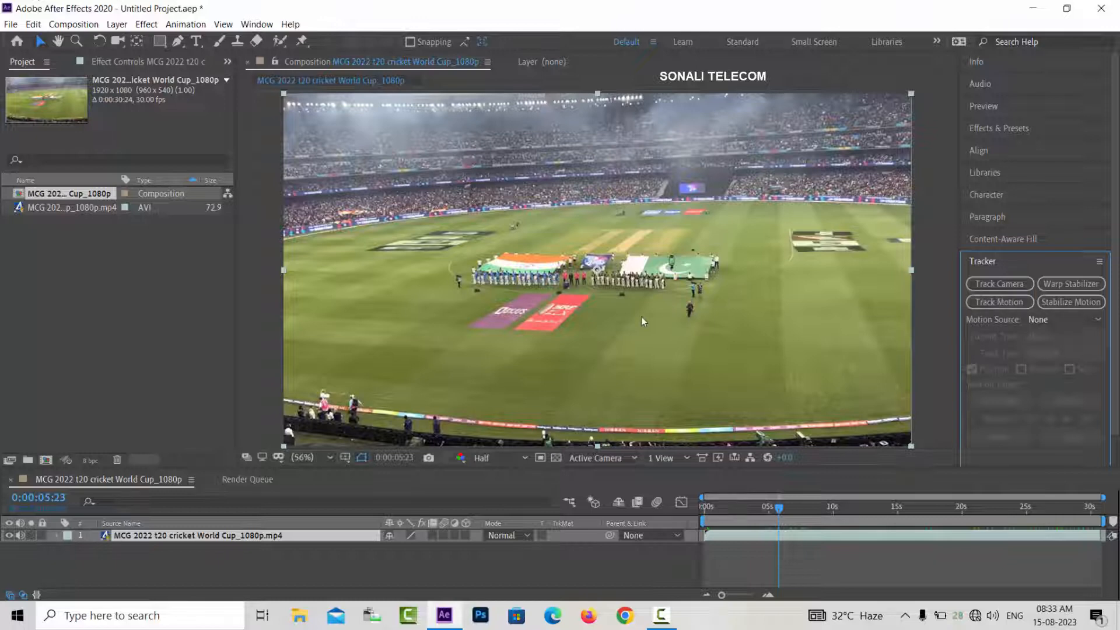
# - Motion-track the clip's position forward from the first frame, with the track point on the dark box in front of the team at the Pakistan flag
pyautogui.press('/')
pyautogui.moveTo(701, 380); pyautogui.dragTo(645, 264)
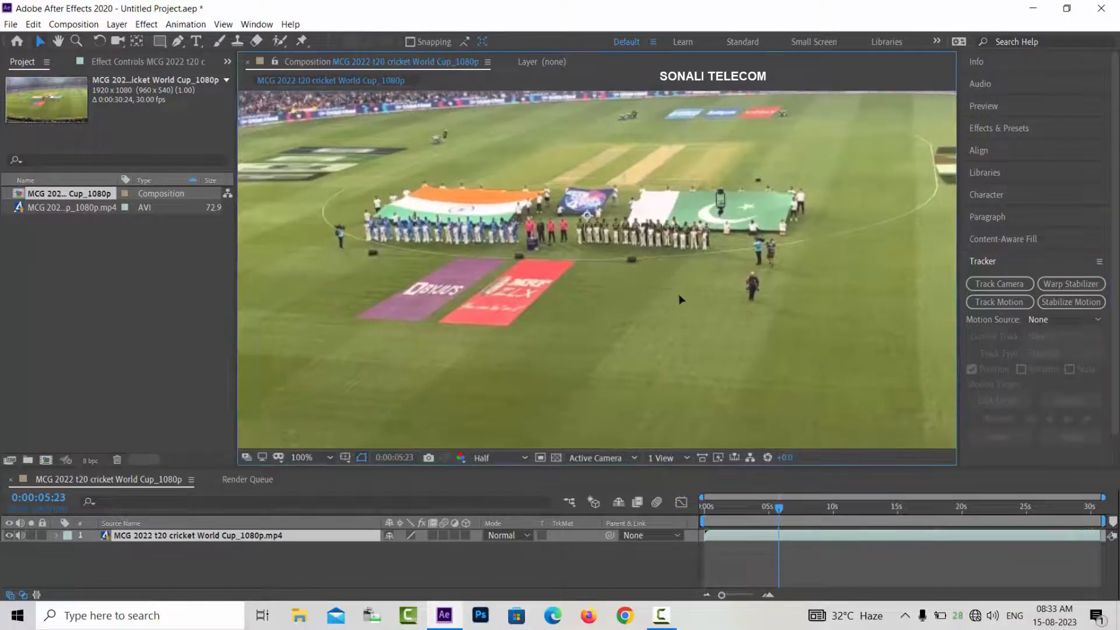
pyautogui.press('Return')
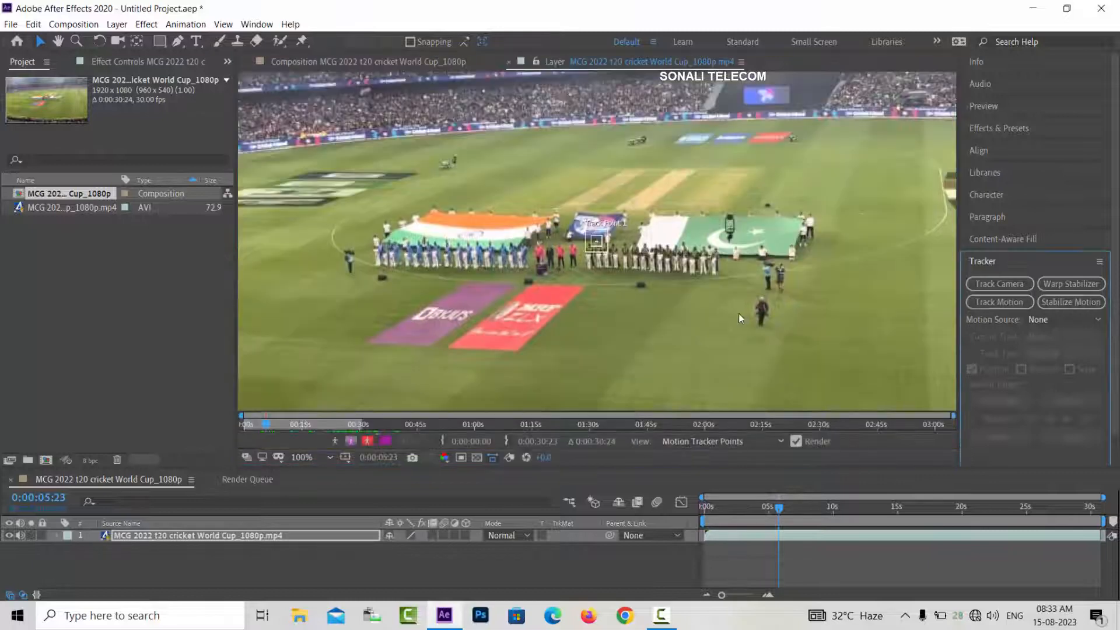
pyautogui.moveTo(595, 248); pyautogui.dragTo(650, 268)
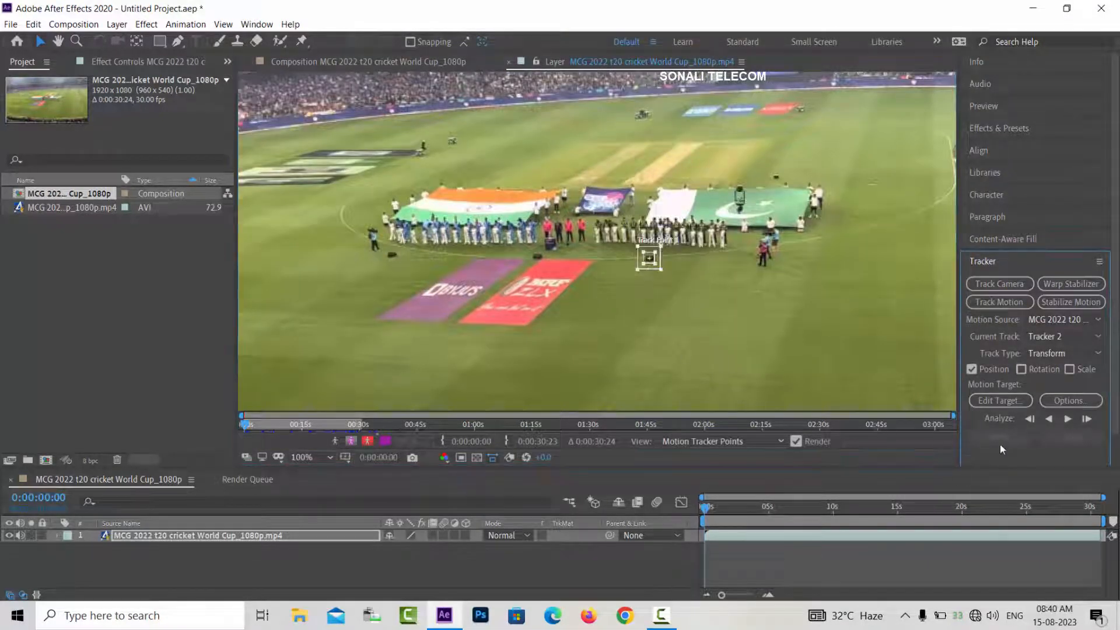
pyautogui.click(1068, 420)
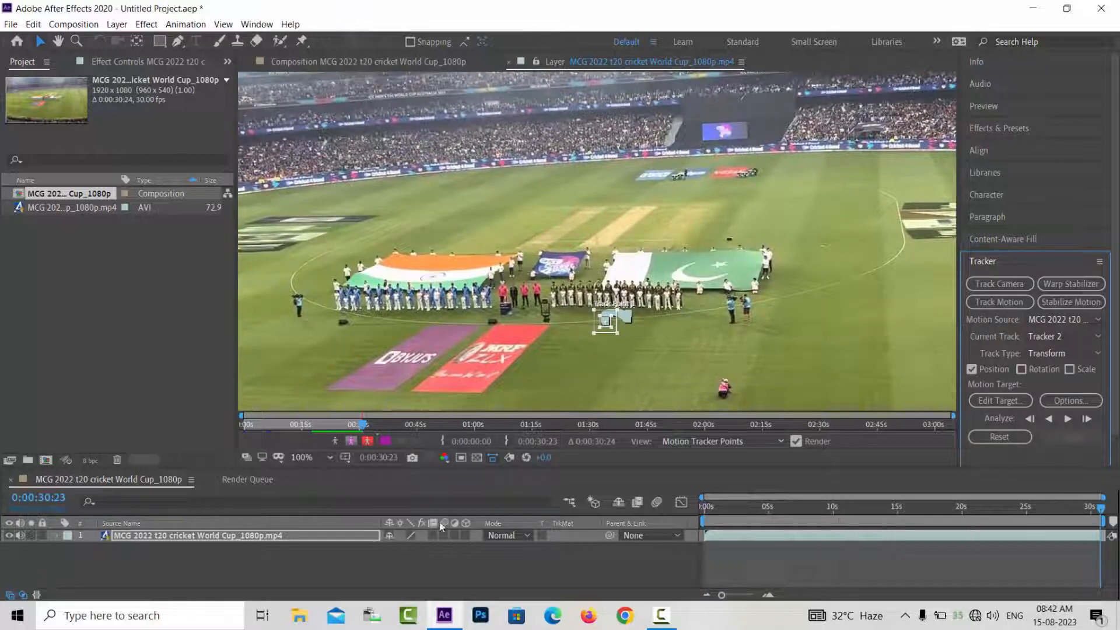
# - Create a null object, set it as the tracker's motion target and apply the tracked position to it
pyautogui.rightClick(313, 562)
pyautogui.moveTo(344, 426)
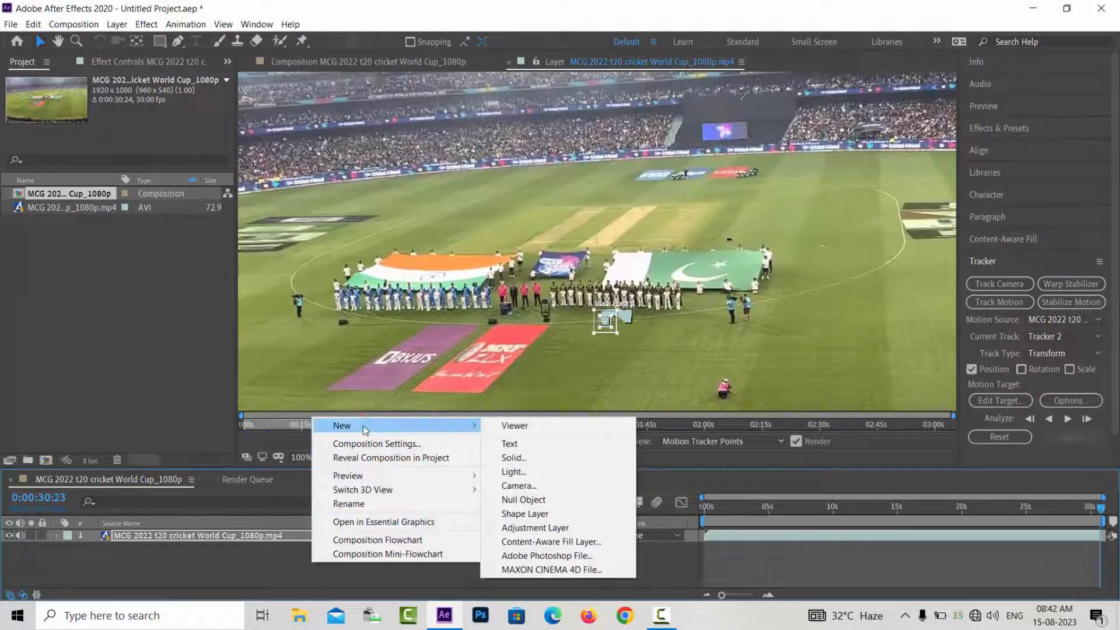
pyautogui.click(523, 499)
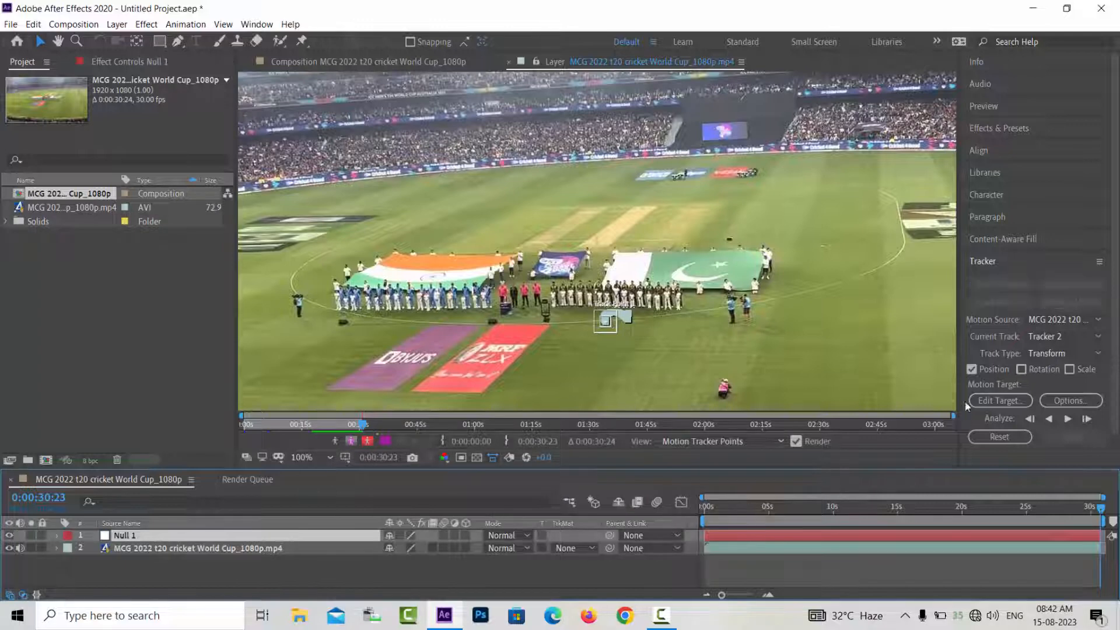
pyautogui.click(995, 402)
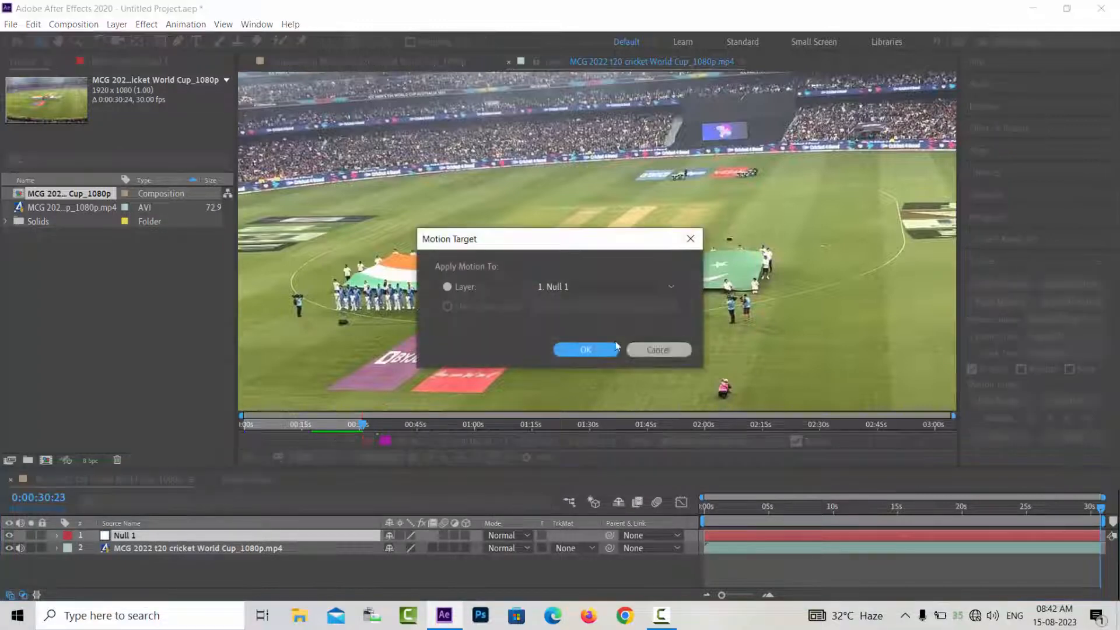
pyautogui.click(586, 349)
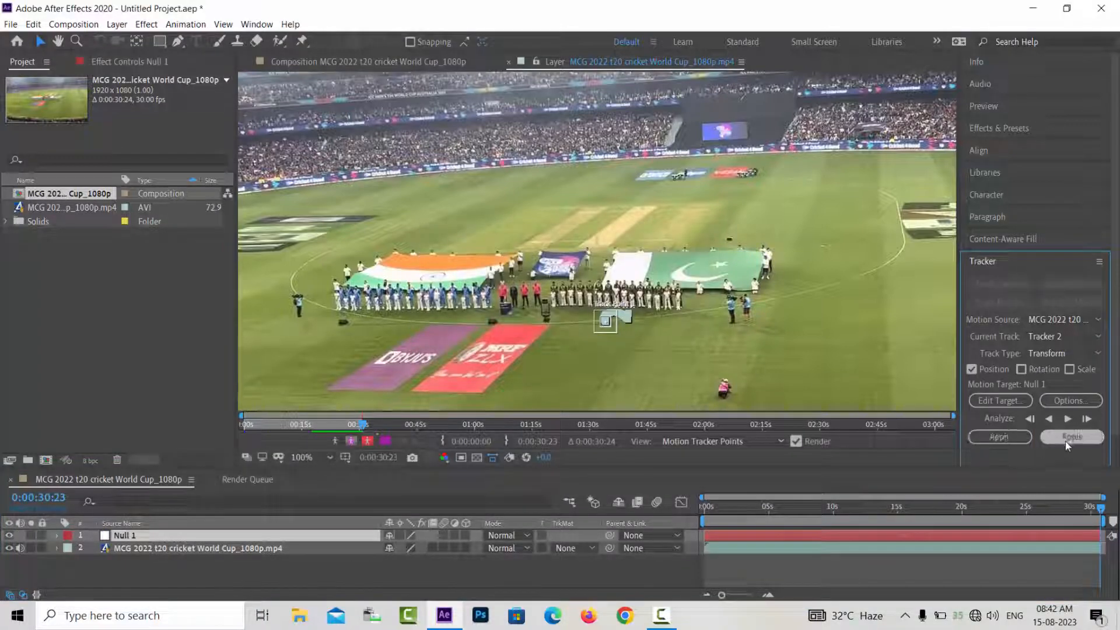
pyautogui.click(1014, 443)
pyautogui.click(583, 323)
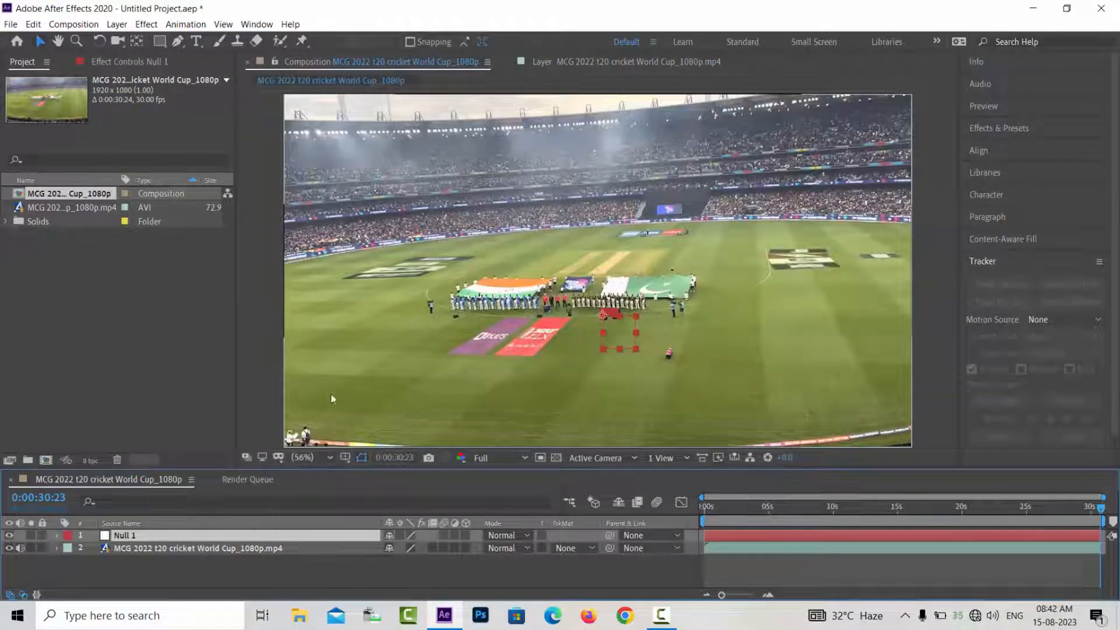
# - Import the Dream11_logo.svg and three-group-pie-chart images from the New PROJECT folder into the project
pyautogui.click(105, 302)
pyautogui.rightClick(103, 286)
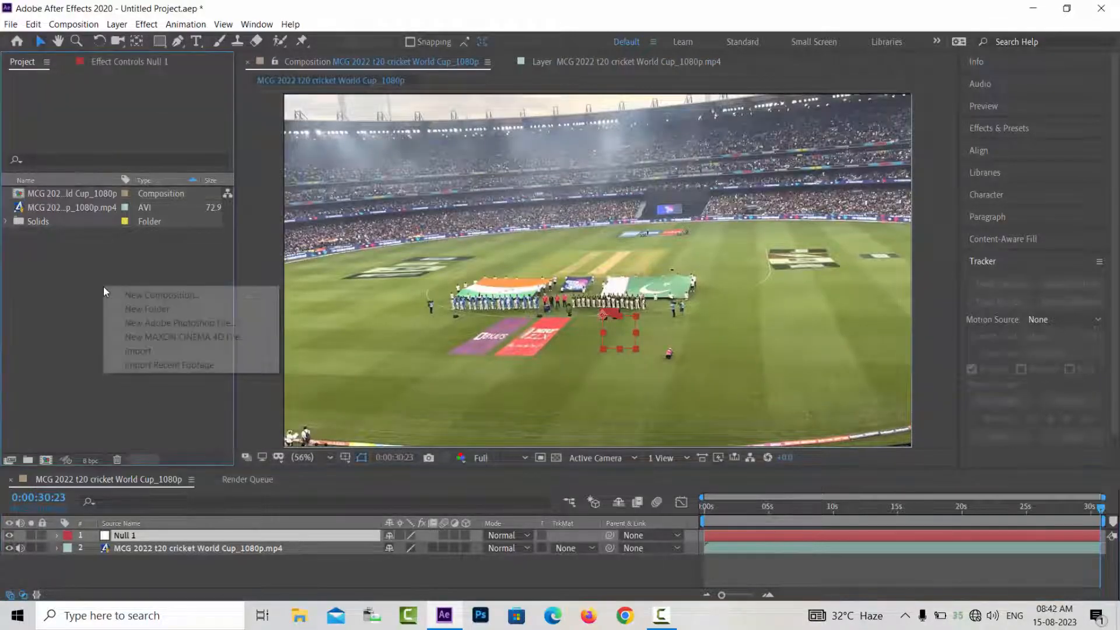
pyautogui.moveTo(155, 357)
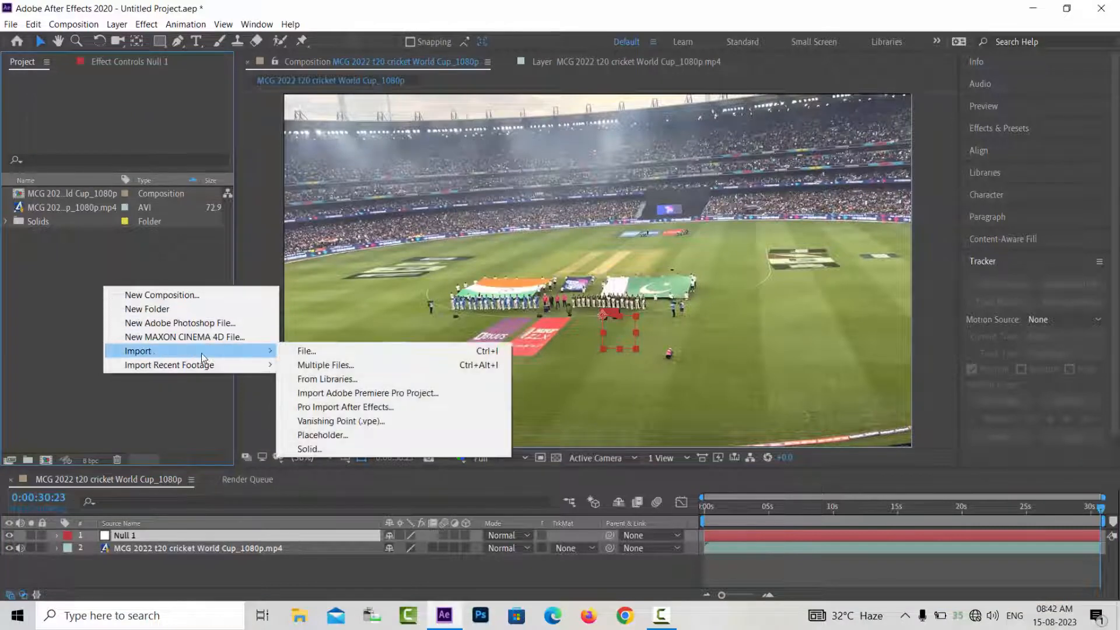
pyautogui.click(323, 367)
pyautogui.click(300, 67)
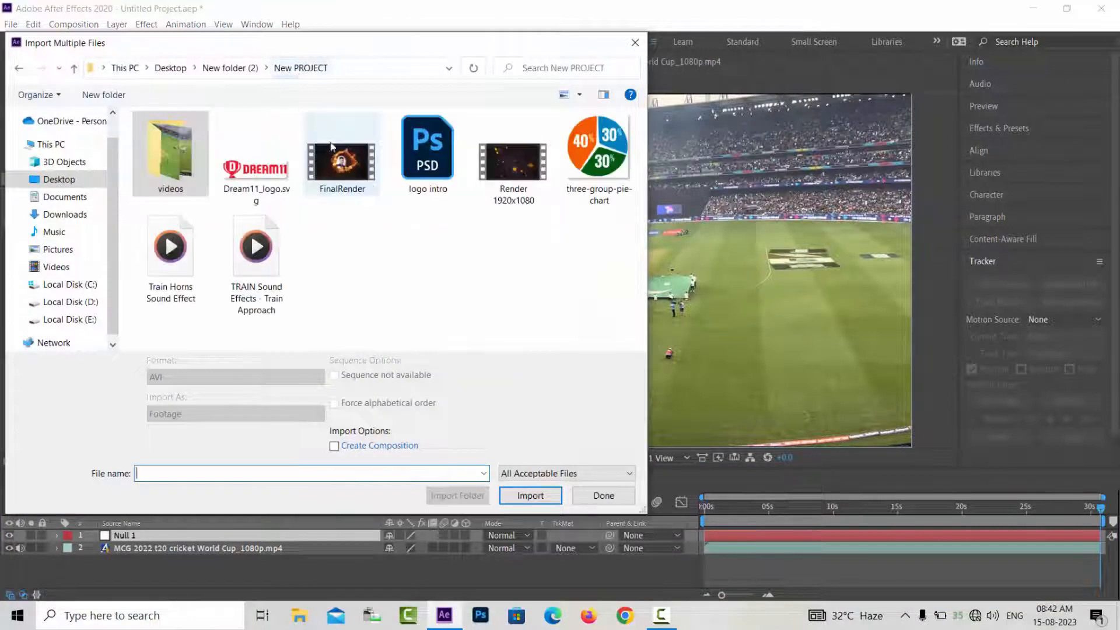
pyautogui.click(257, 160)
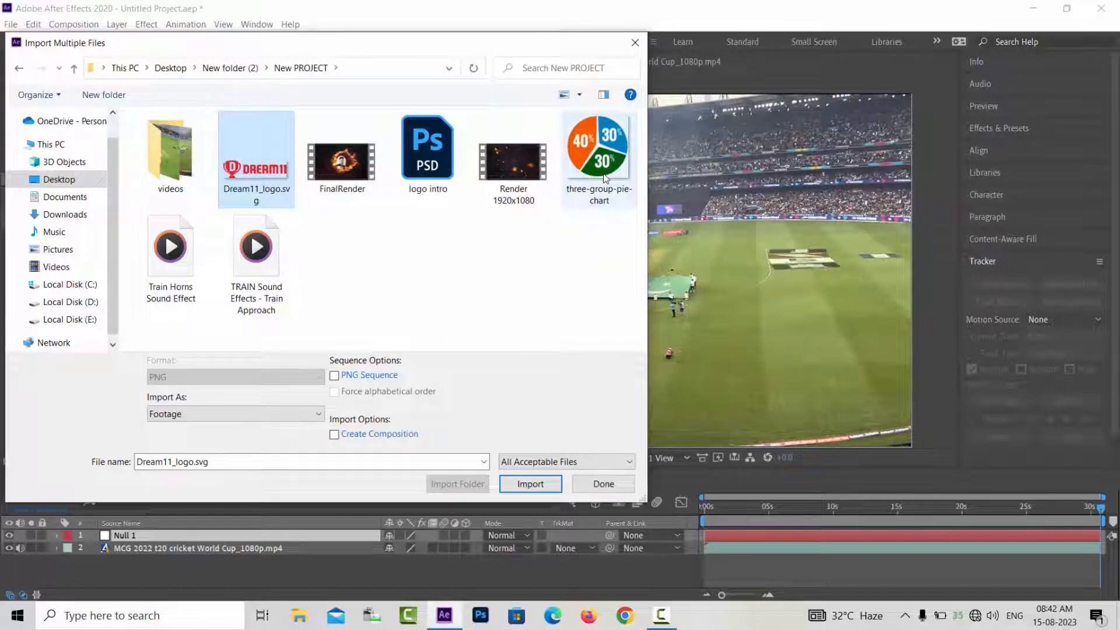
pyautogui.keyDown('ctrl'); pyautogui.click(601, 201); pyautogui.keyUp('ctrl')
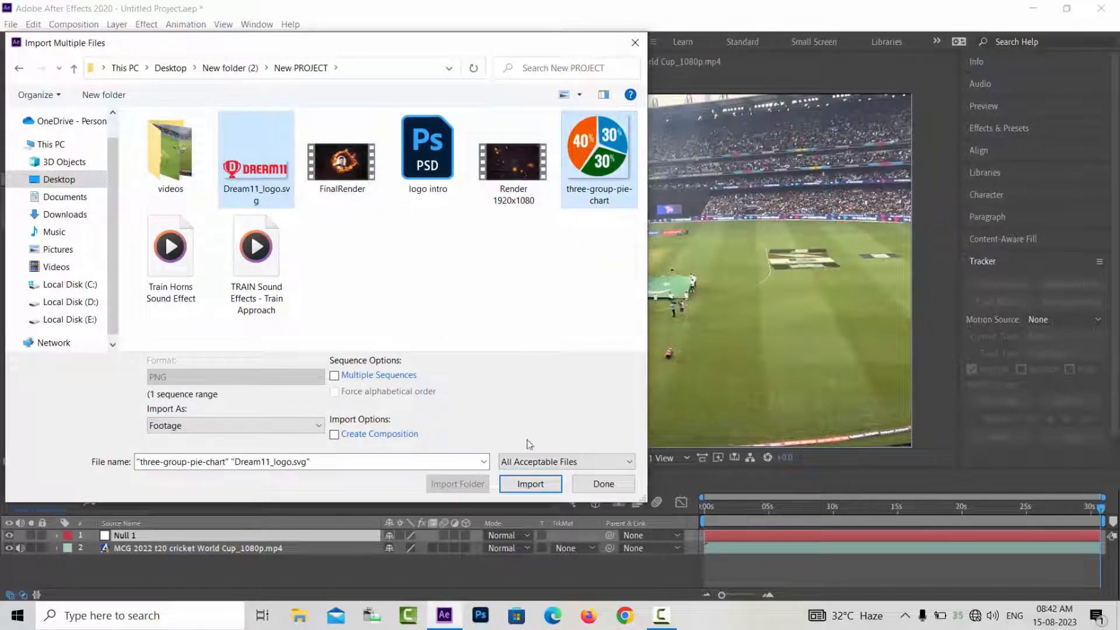
pyautogui.click(530, 483)
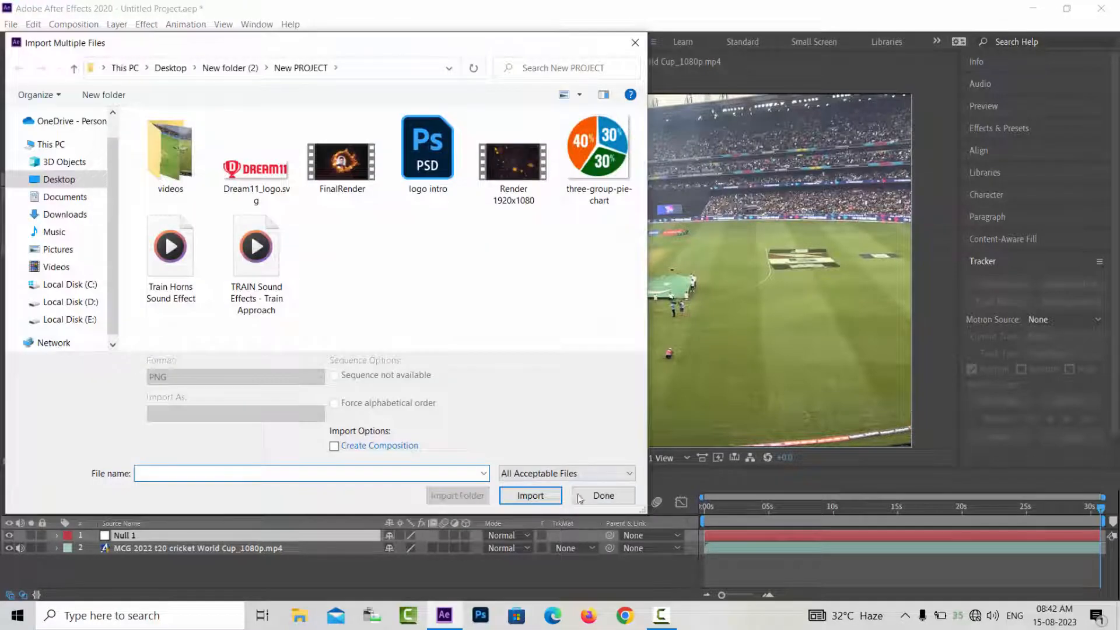
pyautogui.click(600, 493)
# - Preview the imported images and add Dream11_logo.svg.png to the composition as a layer above Null 1
pyautogui.click(103, 196)
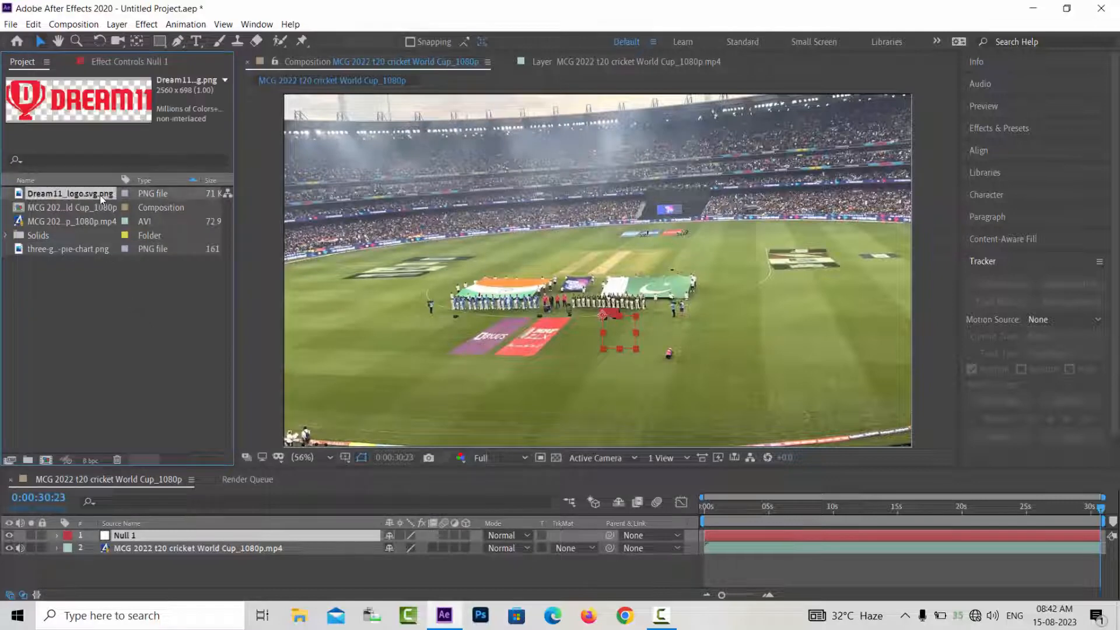
pyautogui.click(75, 252)
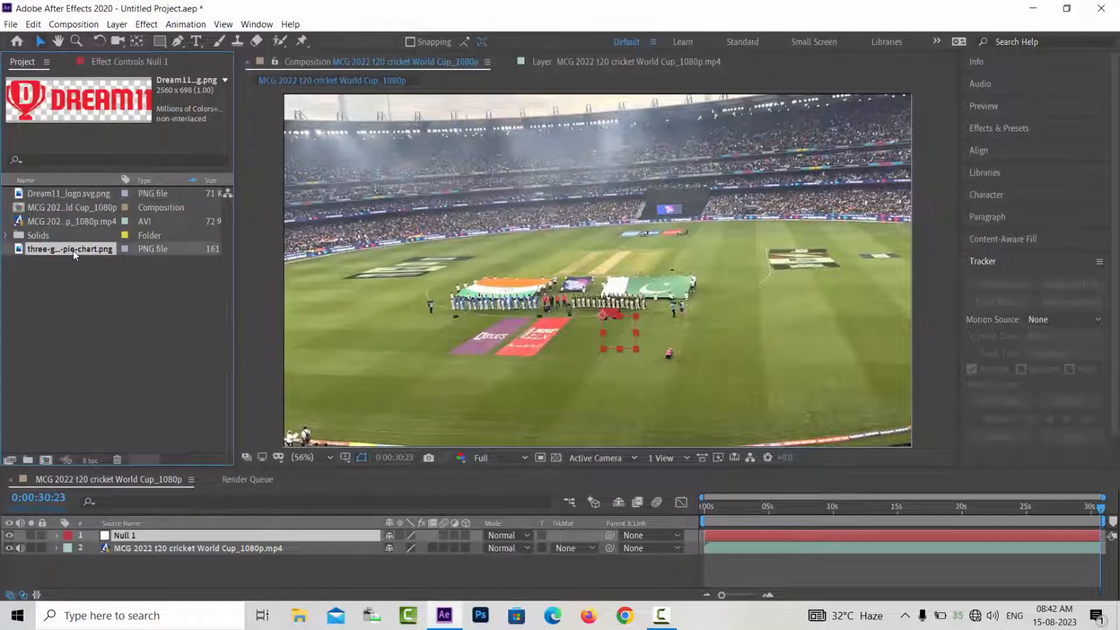
pyautogui.click(88, 198)
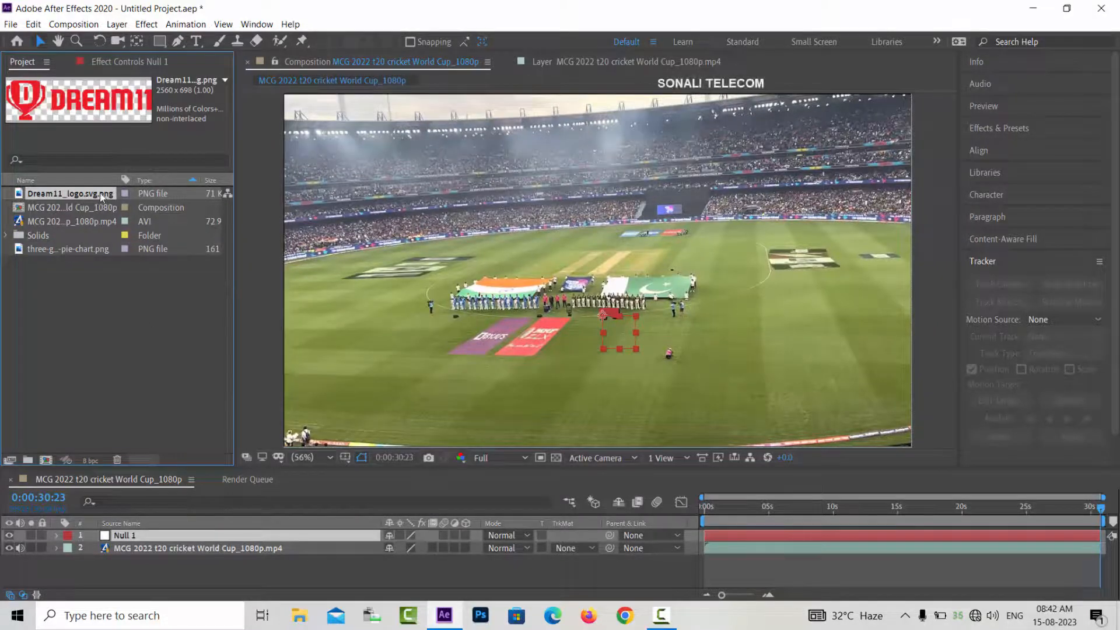
pyautogui.moveTo(97, 198); pyautogui.dragTo(181, 539)
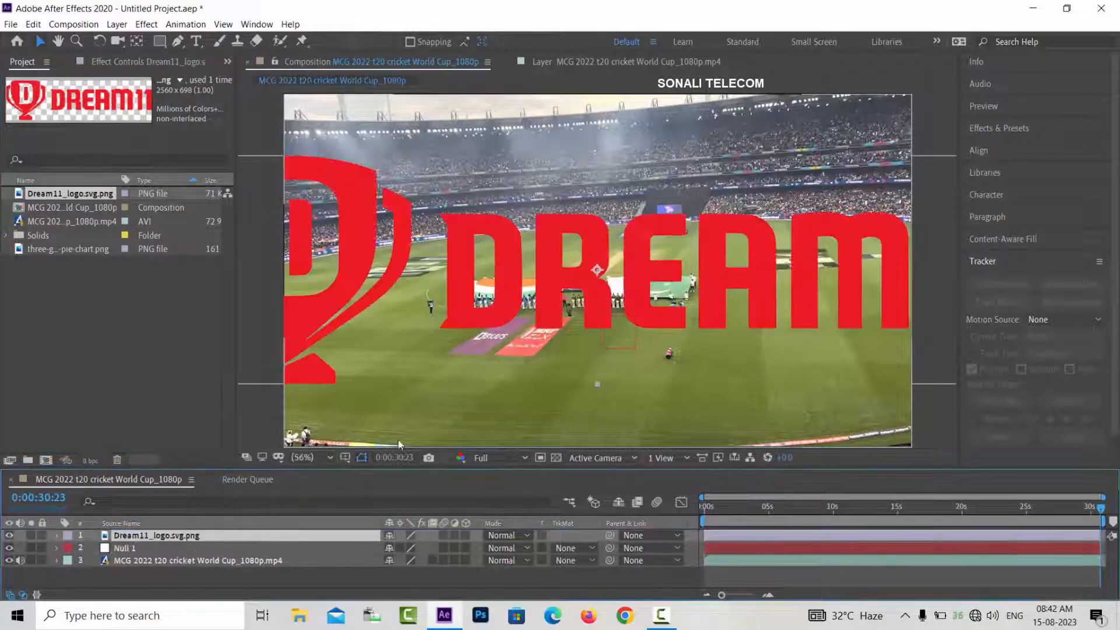
# - Scale the Dream11 logo layer down to 10%
pyautogui.press('s')
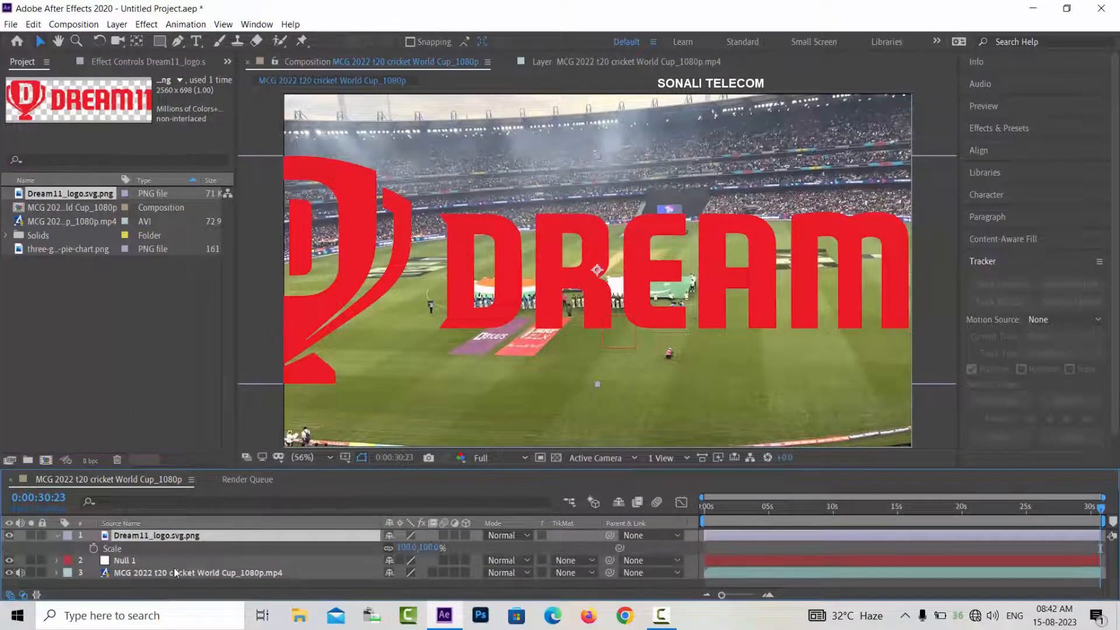
pyautogui.click(407, 547)
pyautogui.write('67')
pyautogui.press('Return')
pyautogui.moveTo(407, 547); pyautogui.dragTo(345, 542)
pyautogui.click(402, 548)
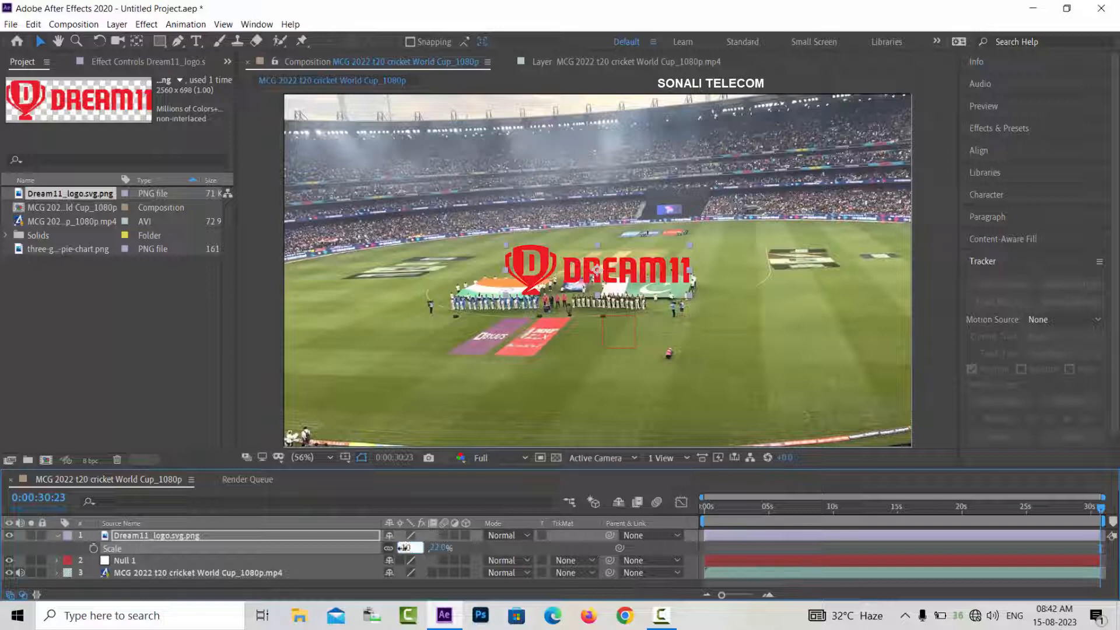
pyautogui.press('Return')
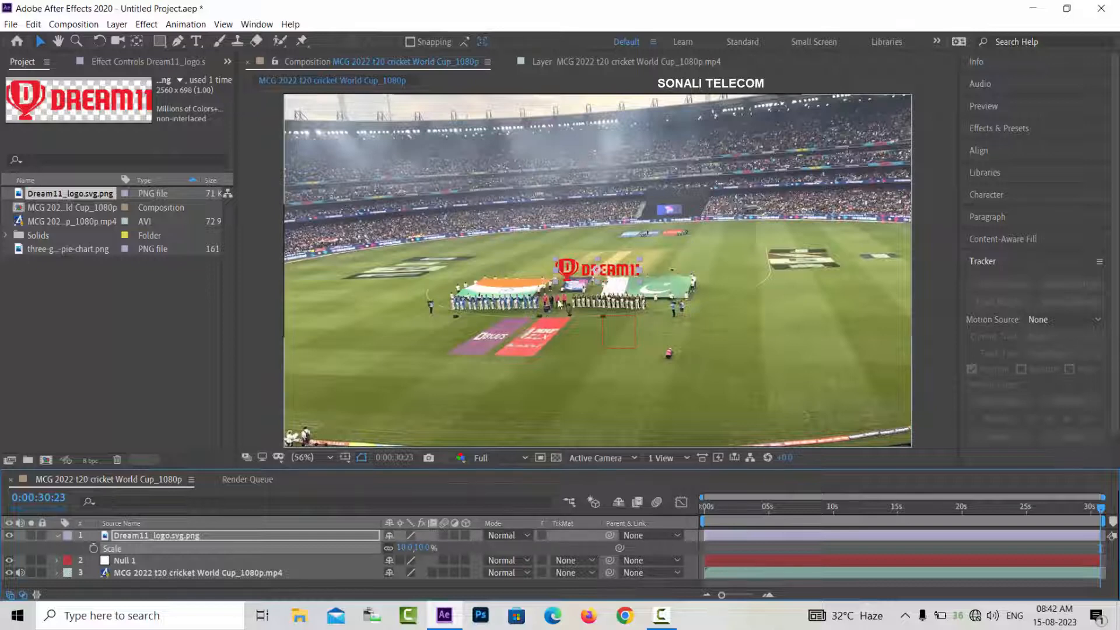
# - Move the Dream11 logo onto the grass beside the red banner, in front of the team at the Pakistan flag
pyautogui.moveTo(572, 275); pyautogui.dragTo(580, 338)
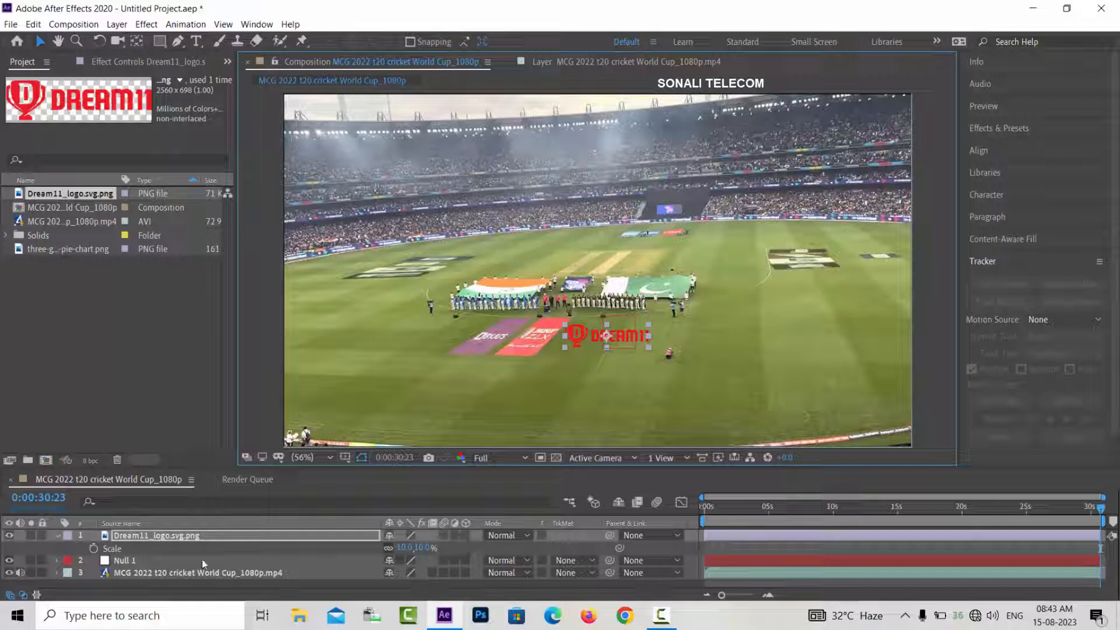
pyautogui.click(57, 536)
pyautogui.click(191, 575)
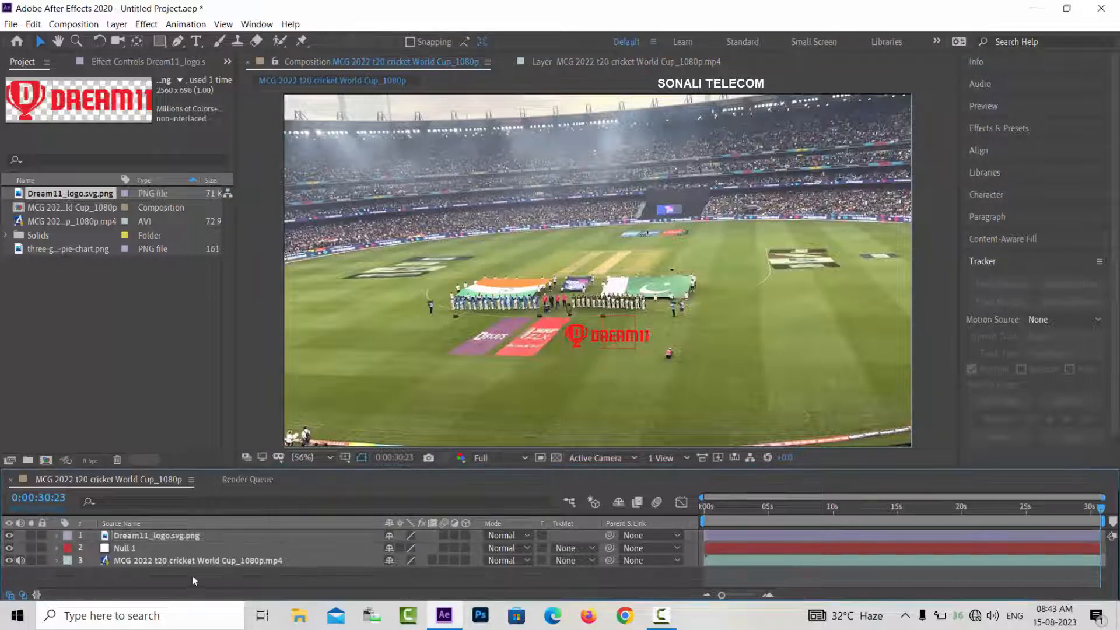
# - Make the Dream11 logo a 3D layer and parent it to Null 1
pyautogui.click(192, 541)
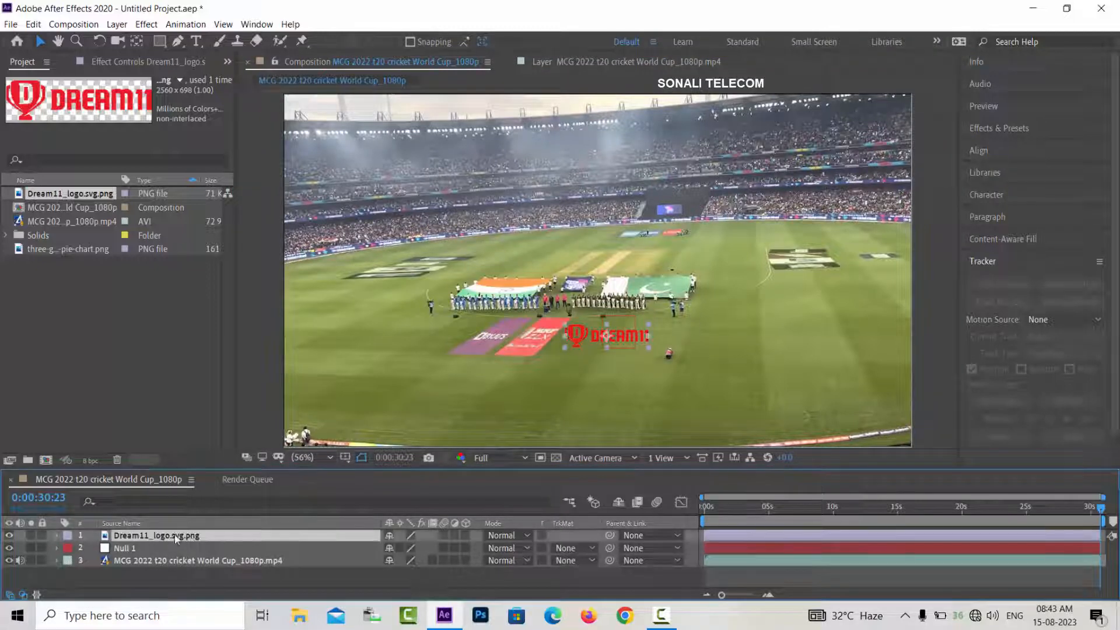
pyautogui.click(465, 535)
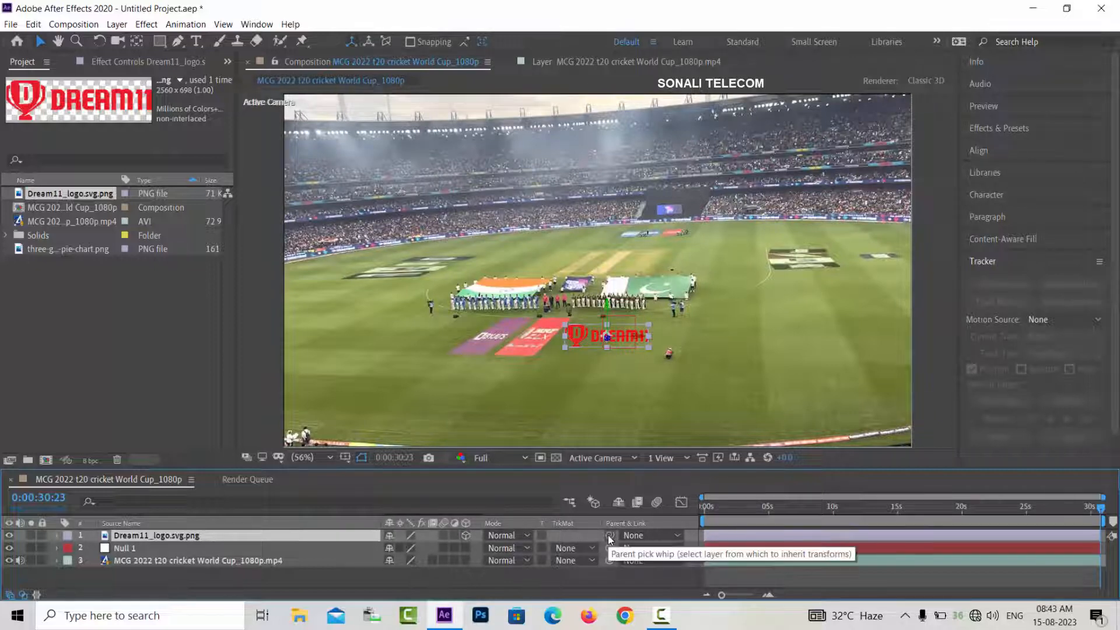
pyautogui.moveTo(609, 536); pyautogui.dragTo(313, 552)
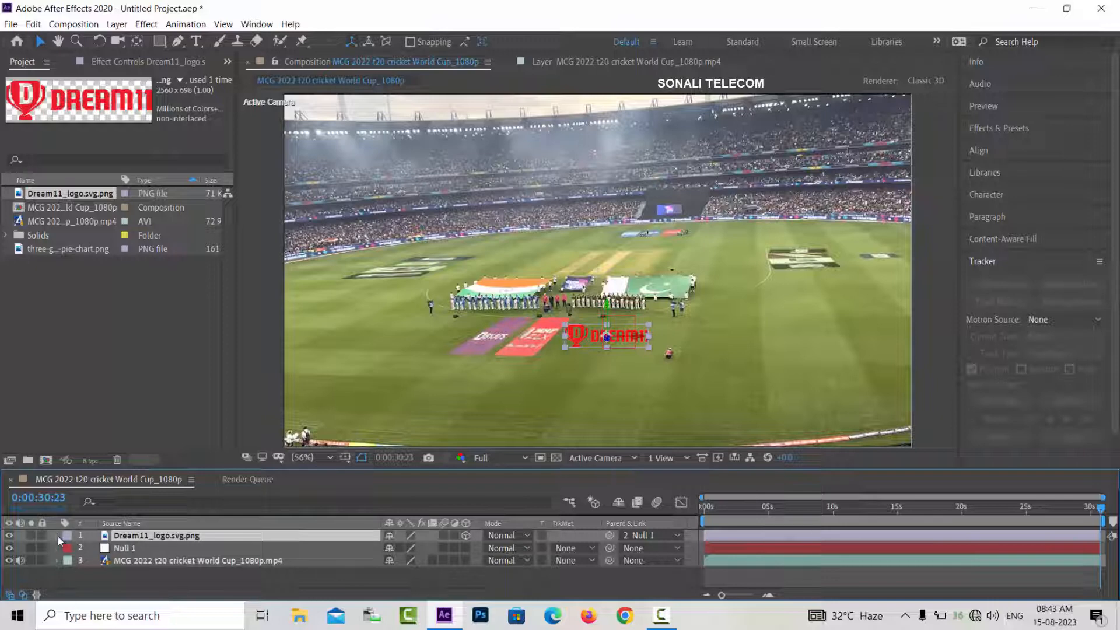
pyautogui.moveTo(234, 470); pyautogui.dragTo(233, 453)
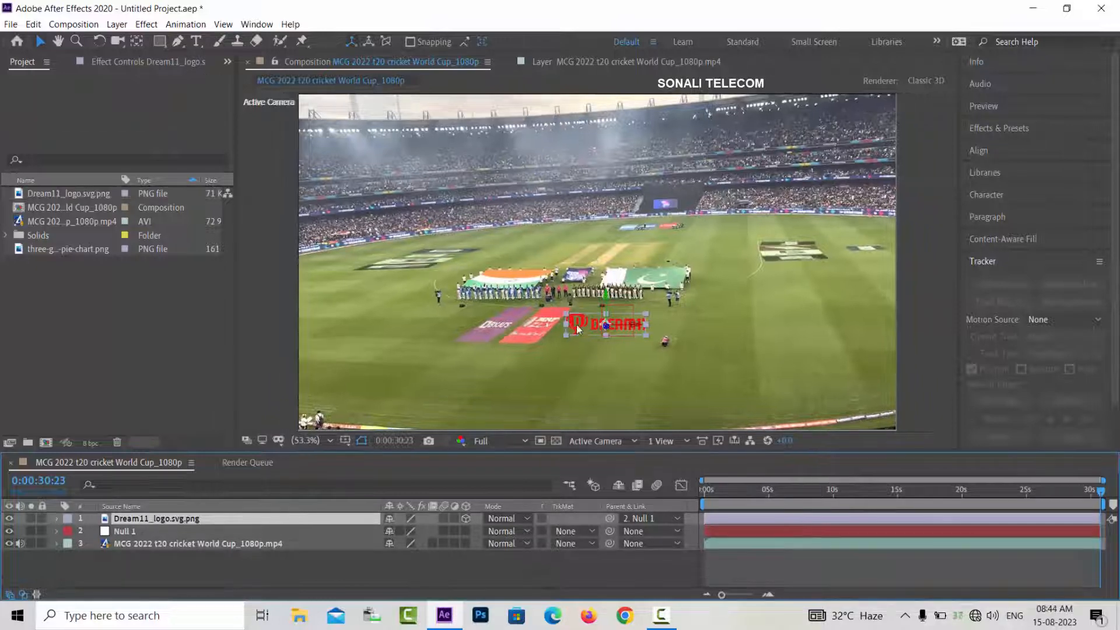
# - Nudge the Dream11 logo slightly lower on the grass and set its opacity to 75%
pyautogui.moveTo(582, 325); pyautogui.dragTo(584, 329)
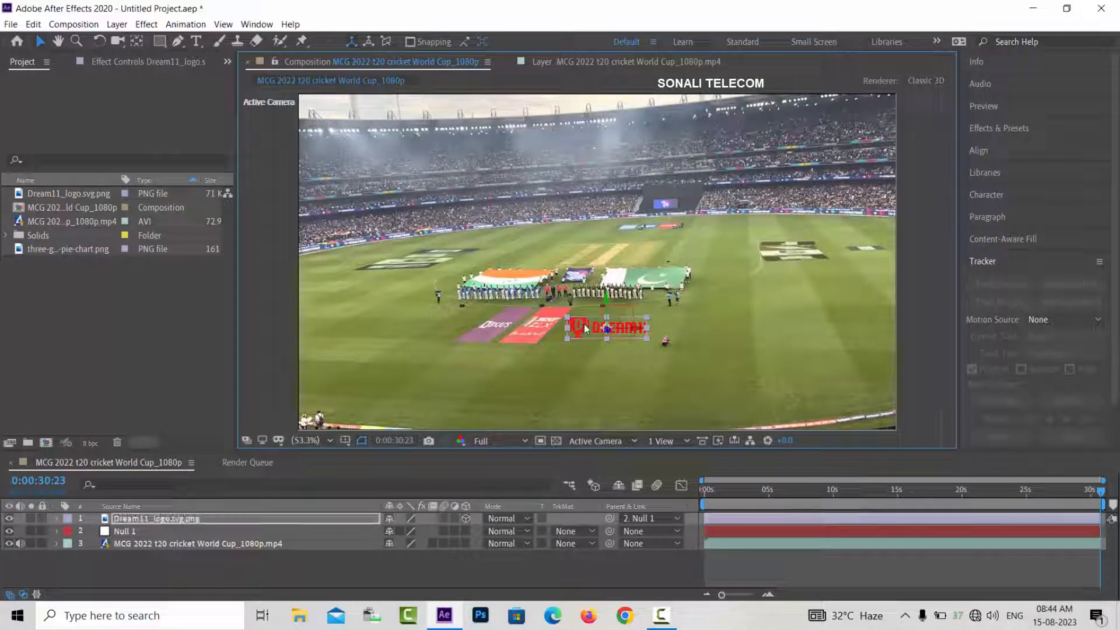
pyautogui.click(144, 520)
pyautogui.click(58, 519)
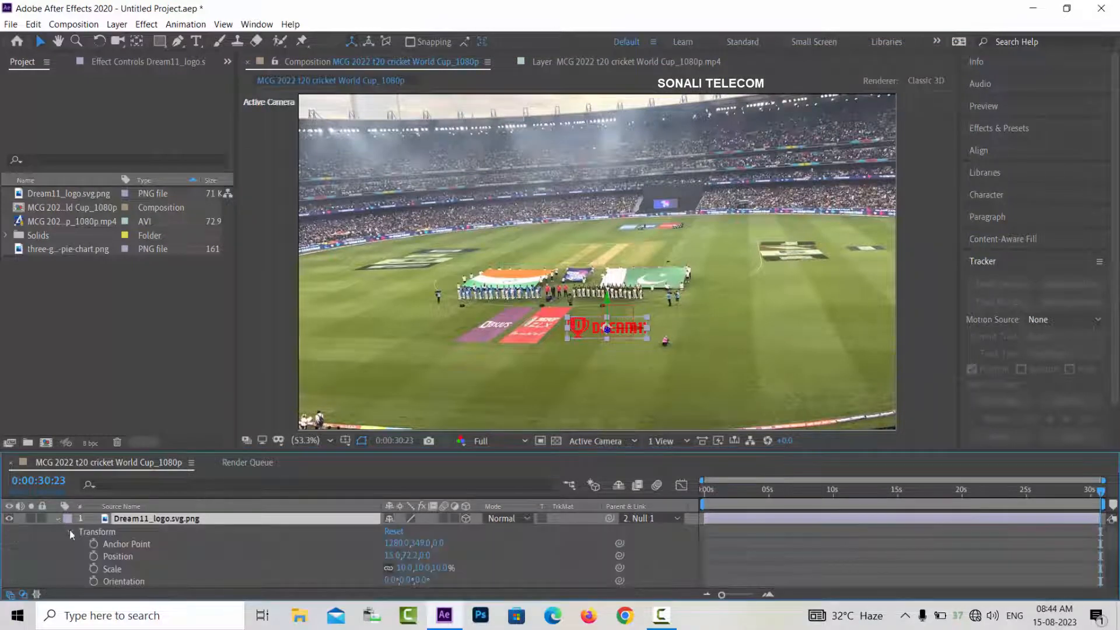
pyautogui.scroll(-3, 255, 535)
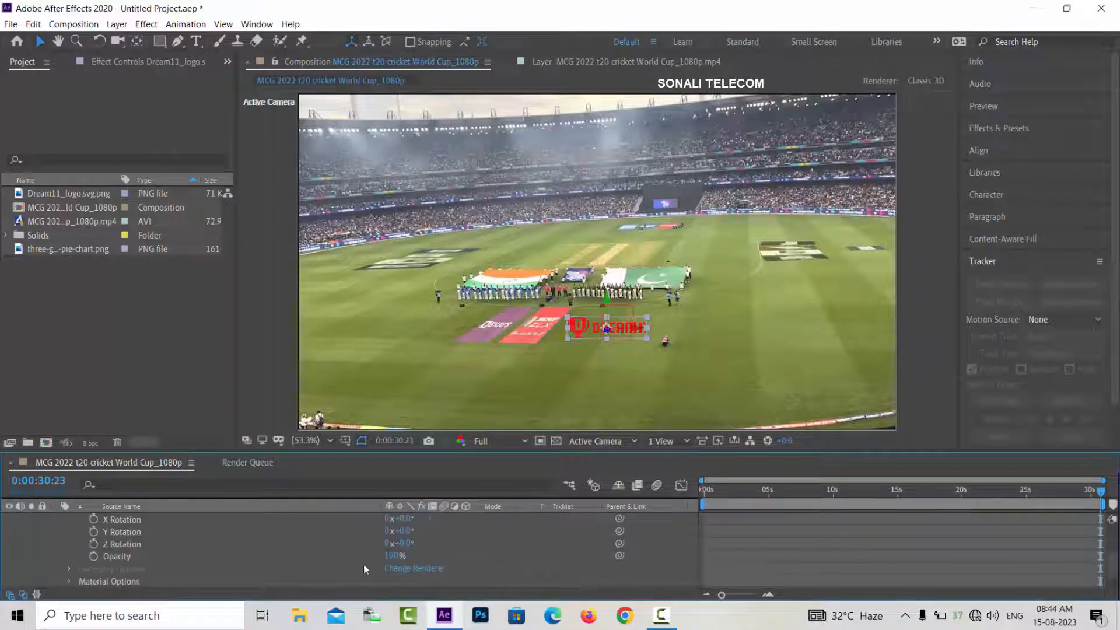
pyautogui.click(395, 555)
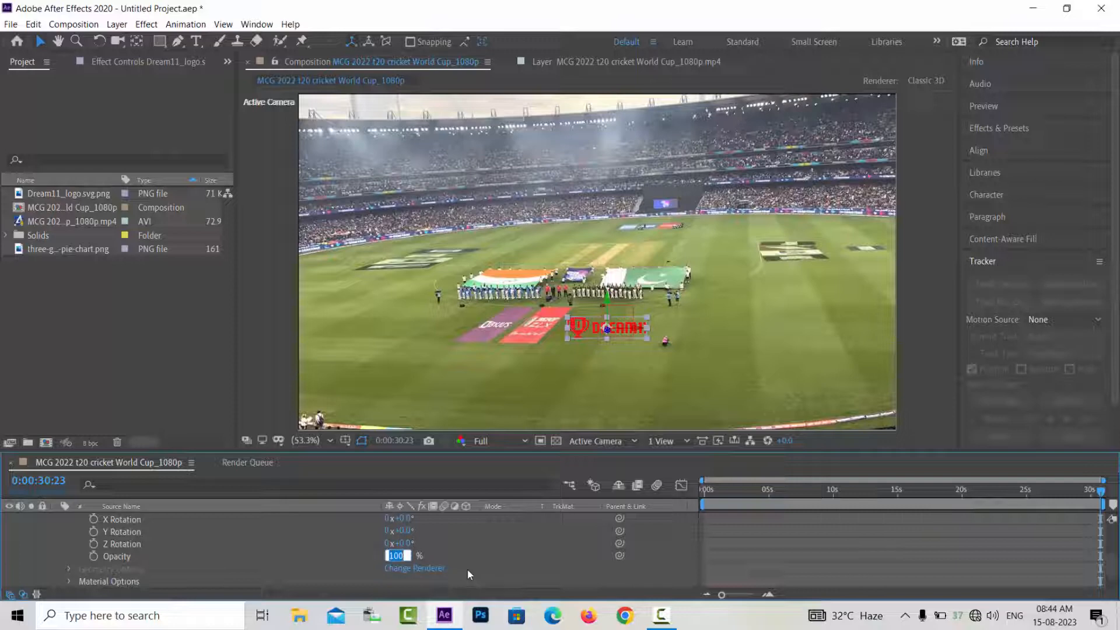
pyautogui.write('0')
pyautogui.press('Return')
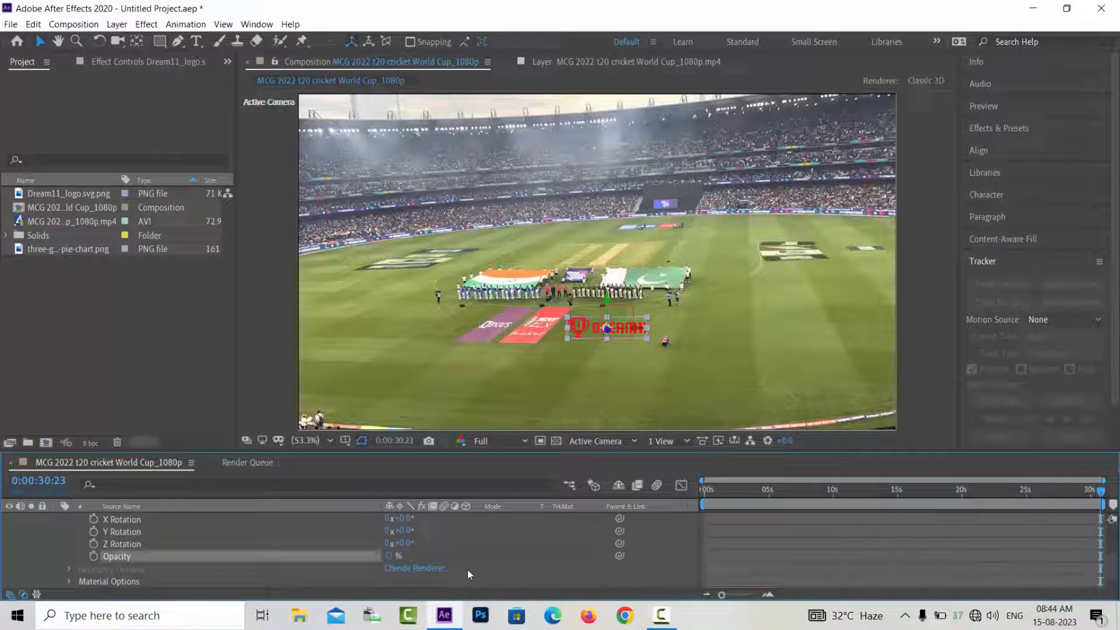
pyautogui.write('75')
pyautogui.press('Return')
# - Set the Dream11 logo's X Rotation to 60° to tilt it towards the ground
pyautogui.scroll(1, 280, 542)
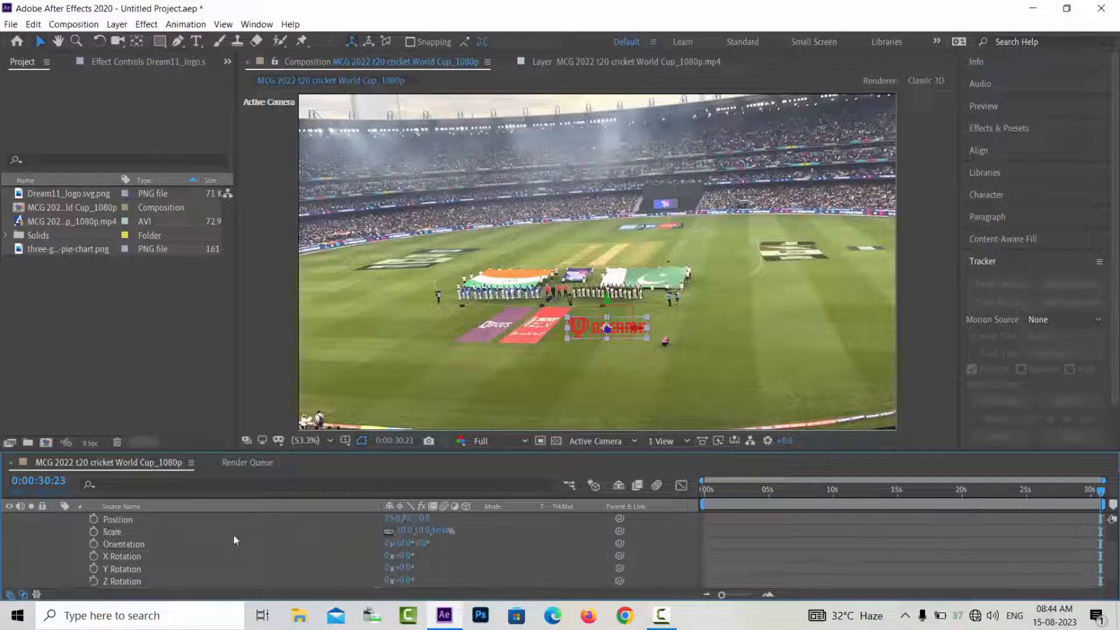
pyautogui.click(136, 559)
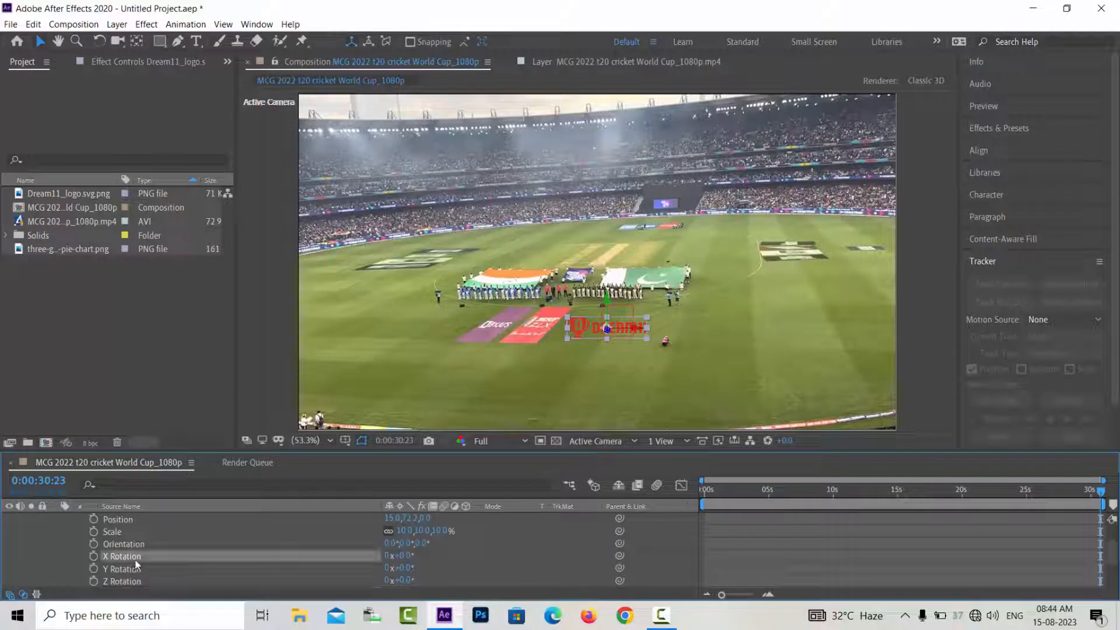
pyautogui.click(406, 555)
pyautogui.write('90')
pyautogui.press('Return')
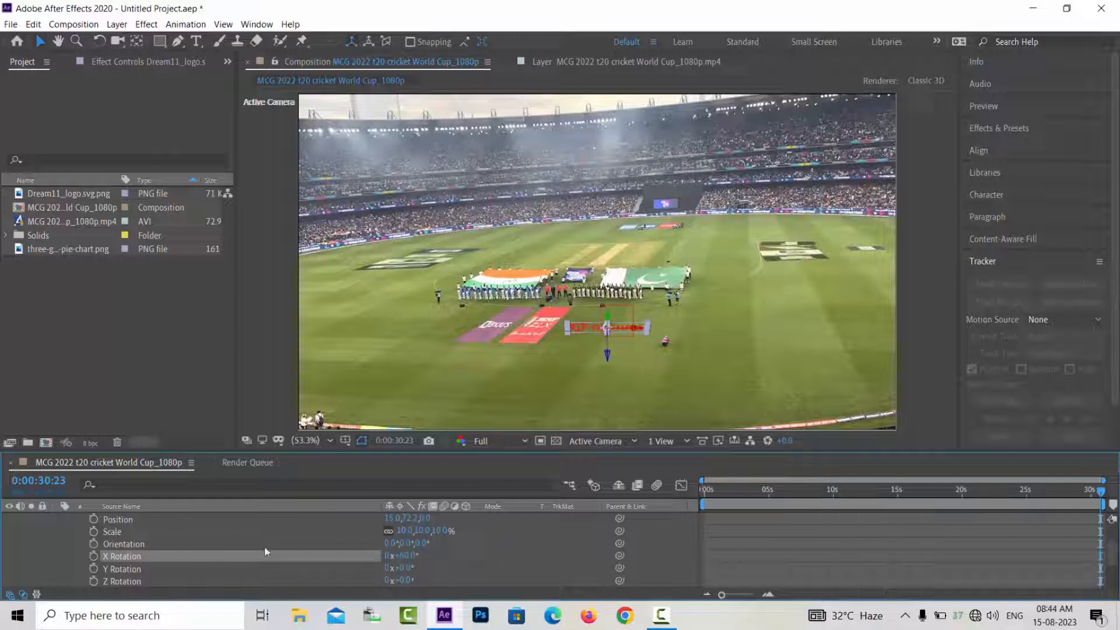
# - Collapse the logo's properties and scrub the opening seconds to check how the logo follows the field
pyautogui.scroll(-2, 264, 548)
pyautogui.click(196, 582)
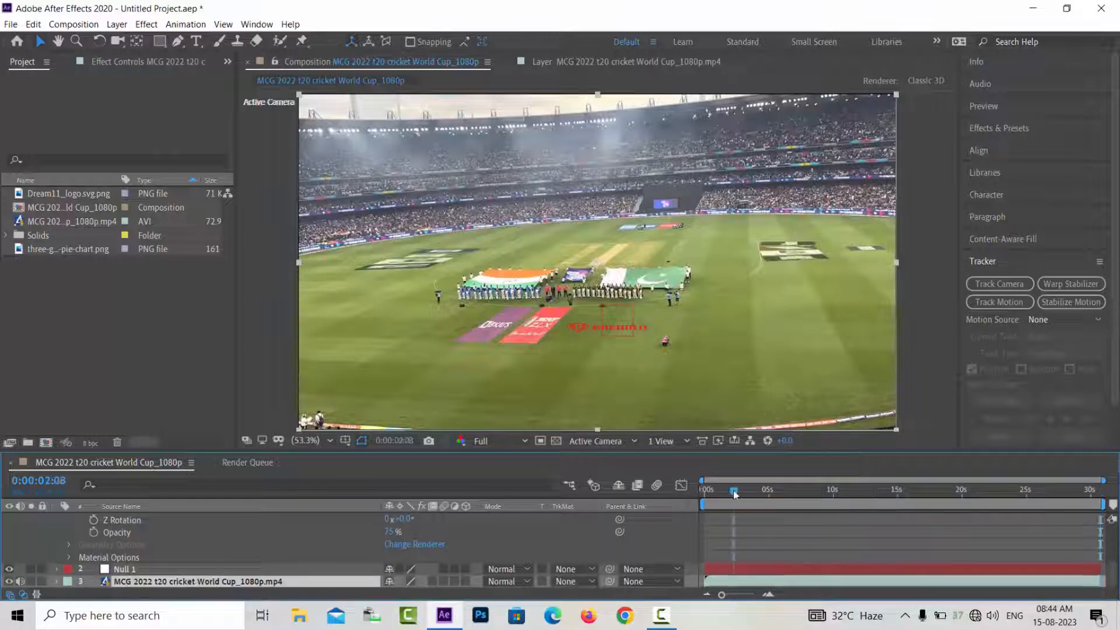
pyautogui.moveTo(743, 503); pyautogui.dragTo(668, 494)
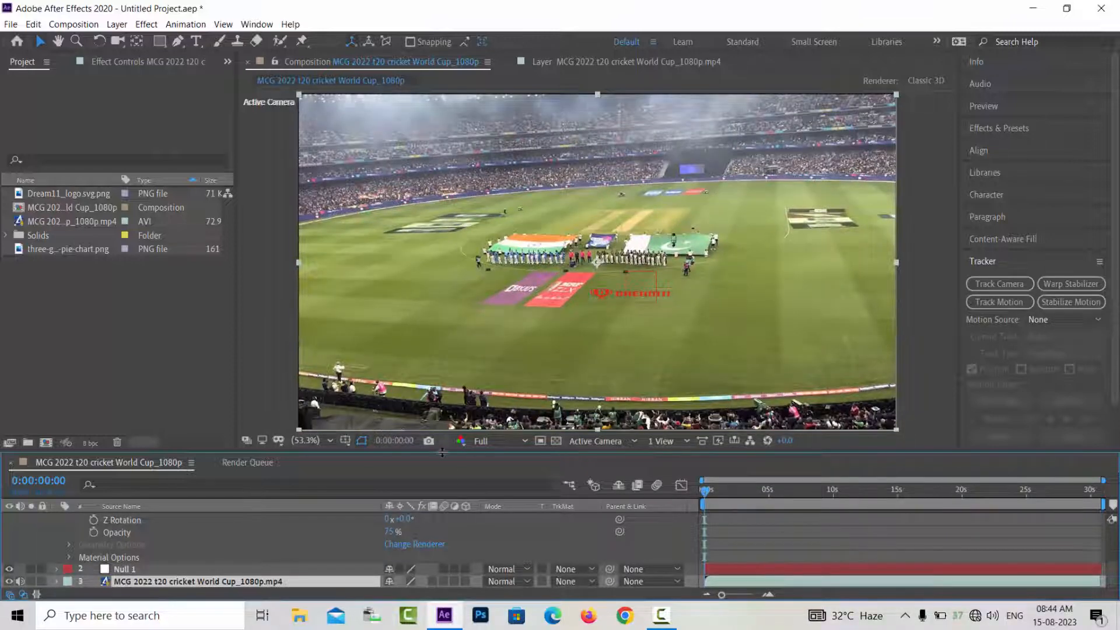
pyautogui.scroll(5, 124, 528)
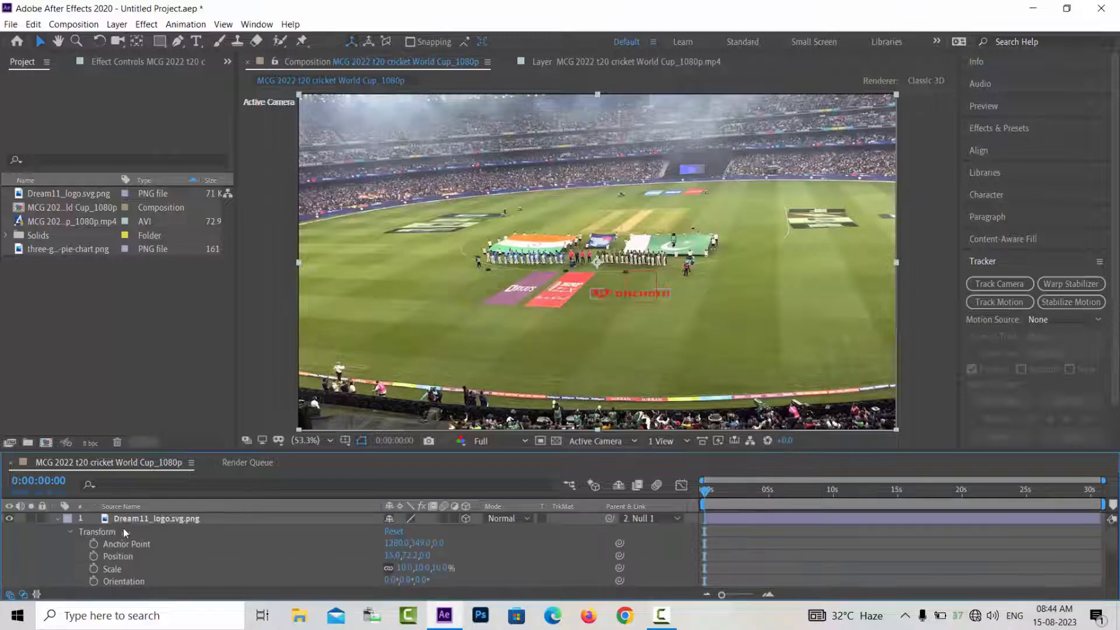
pyautogui.click(56, 519)
pyautogui.click(156, 566)
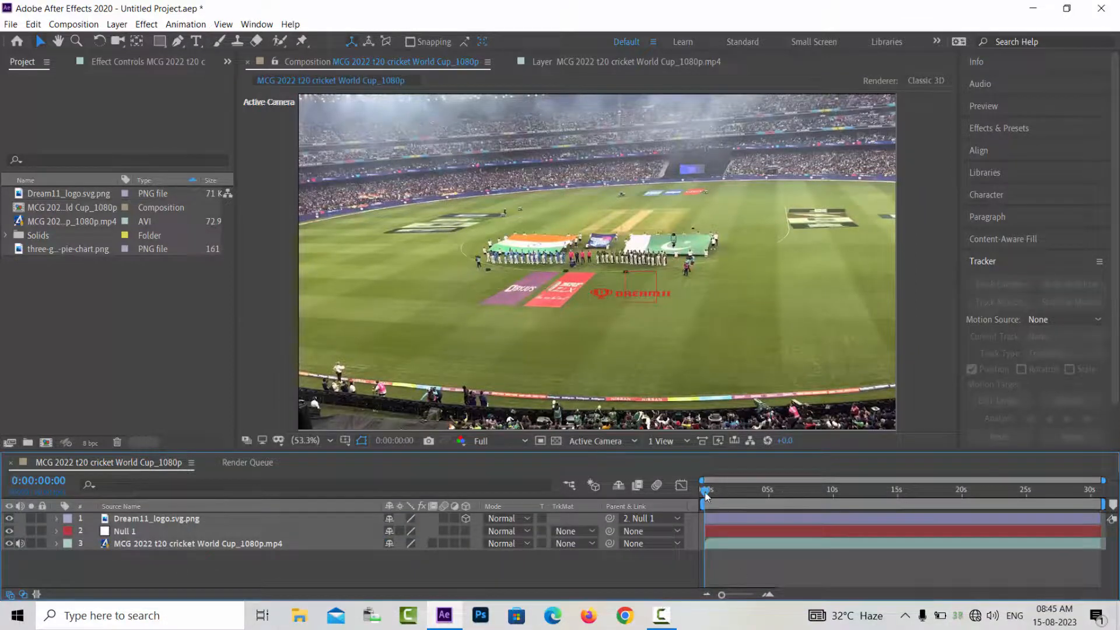
pyautogui.moveTo(706, 496); pyautogui.dragTo(780, 498)
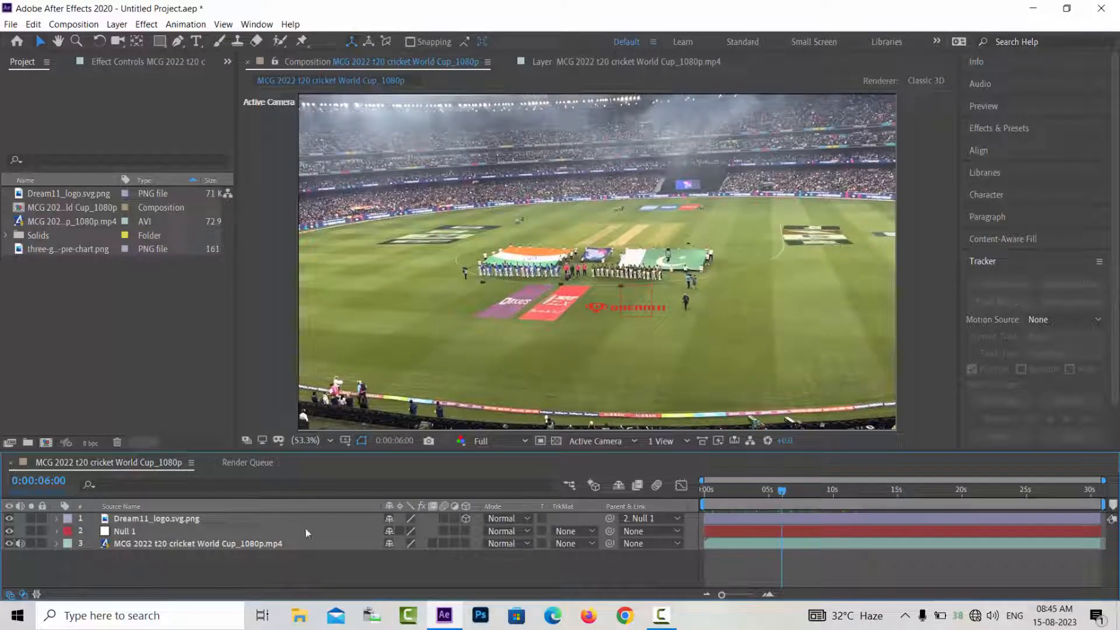
# - Set the Dream11 logo layer's Scale to 12%
pyautogui.click(146, 521)
pyautogui.press('s')
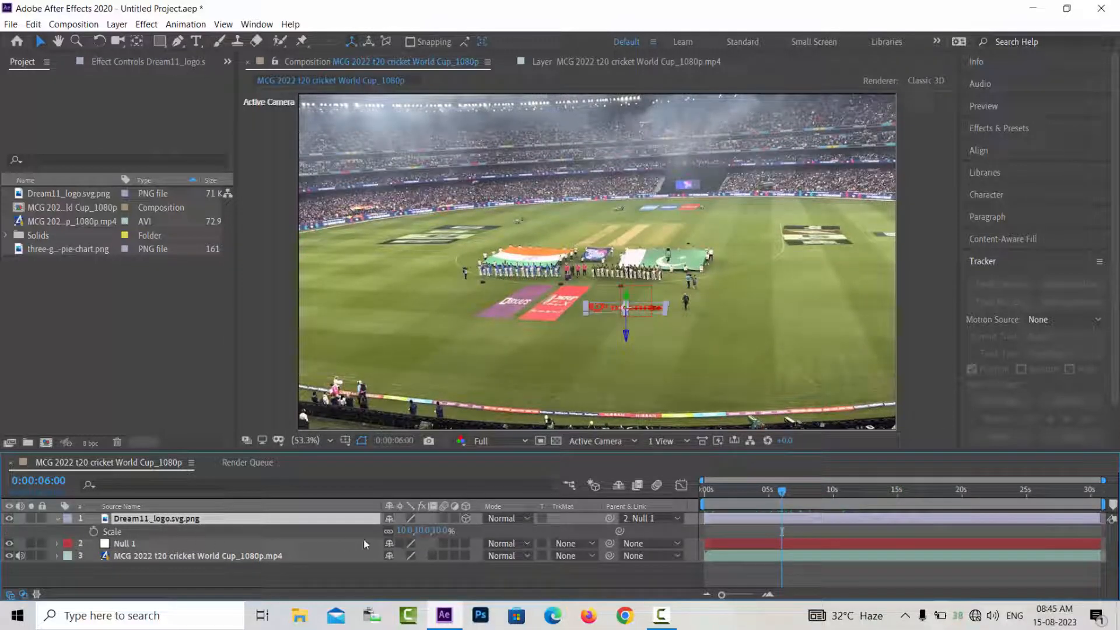
pyautogui.click(404, 531)
pyautogui.write('150')
pyautogui.press('Return')
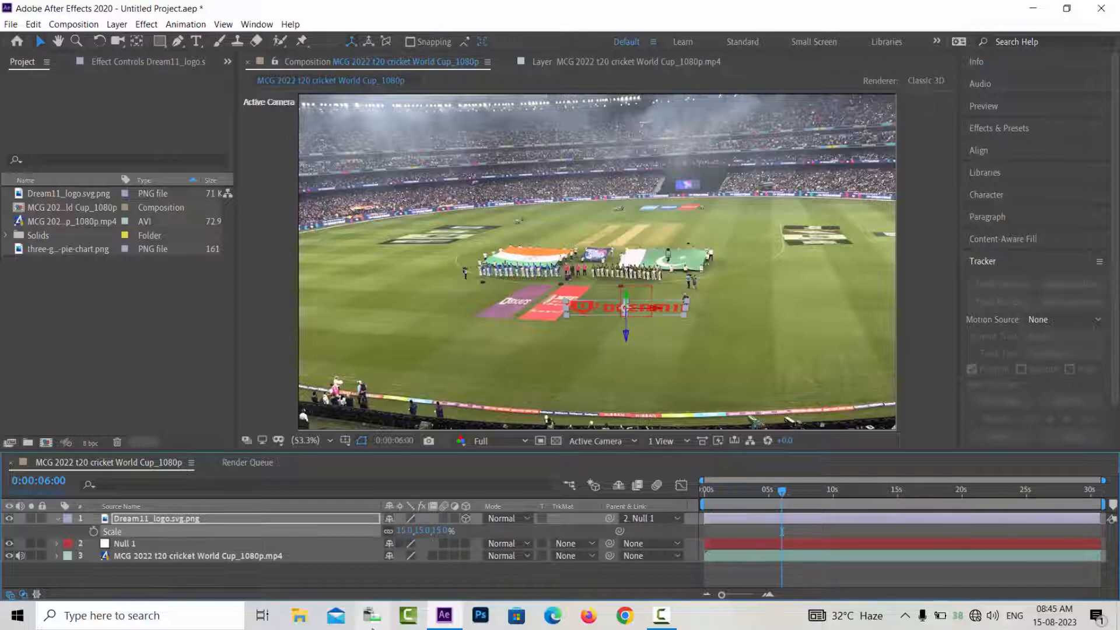
pyautogui.click(406, 530)
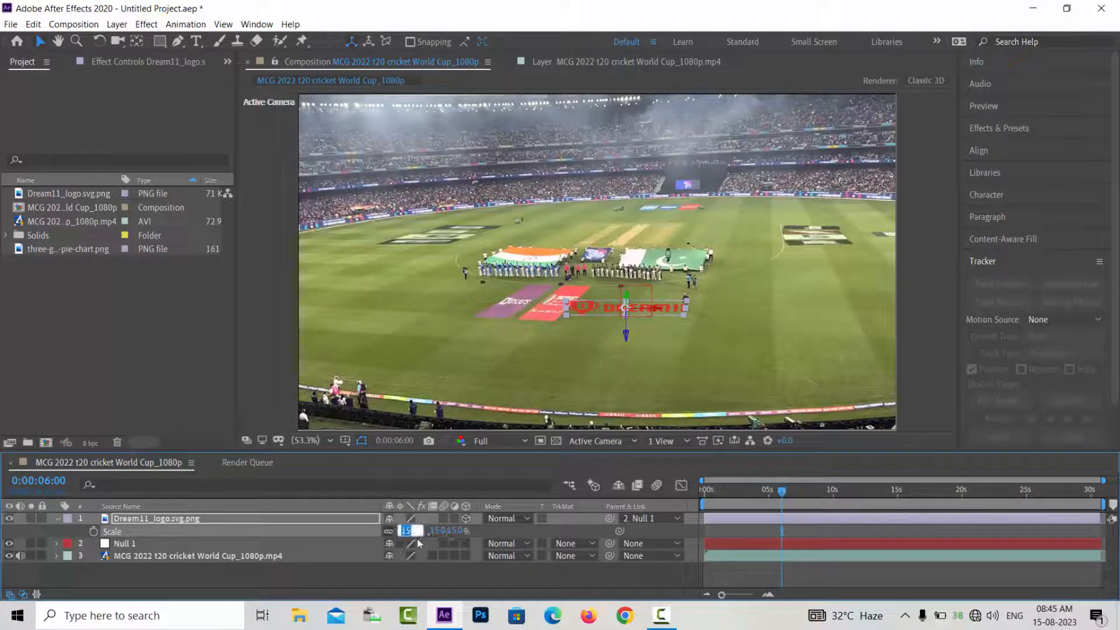
pyautogui.write('15')
pyautogui.press('Return')
pyautogui.write('12')
pyautogui.press('Return')
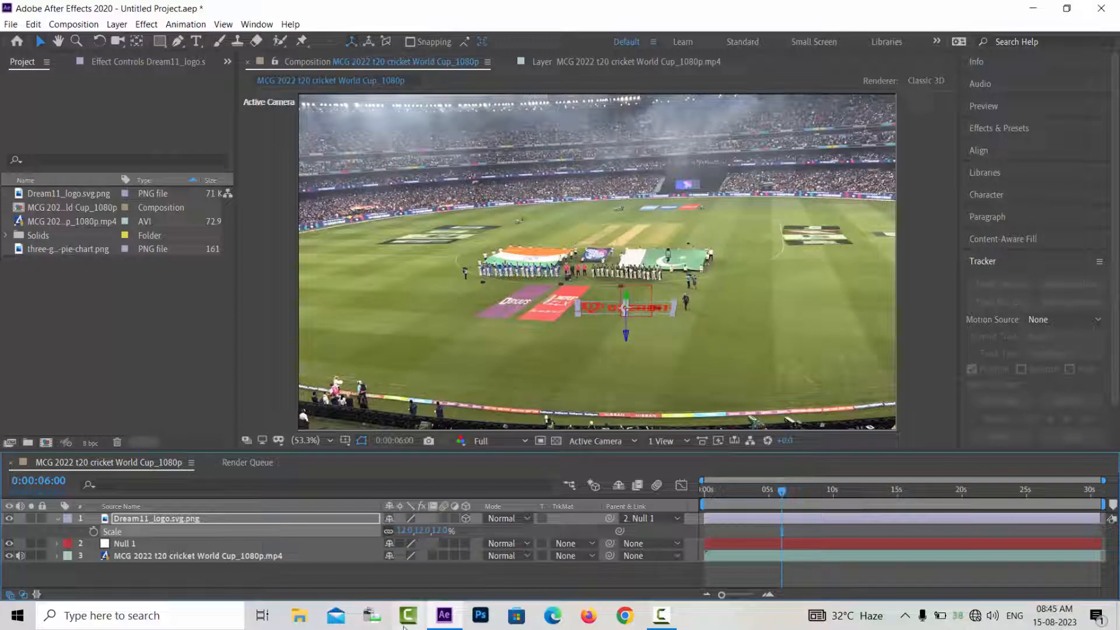
pyautogui.click(396, 573)
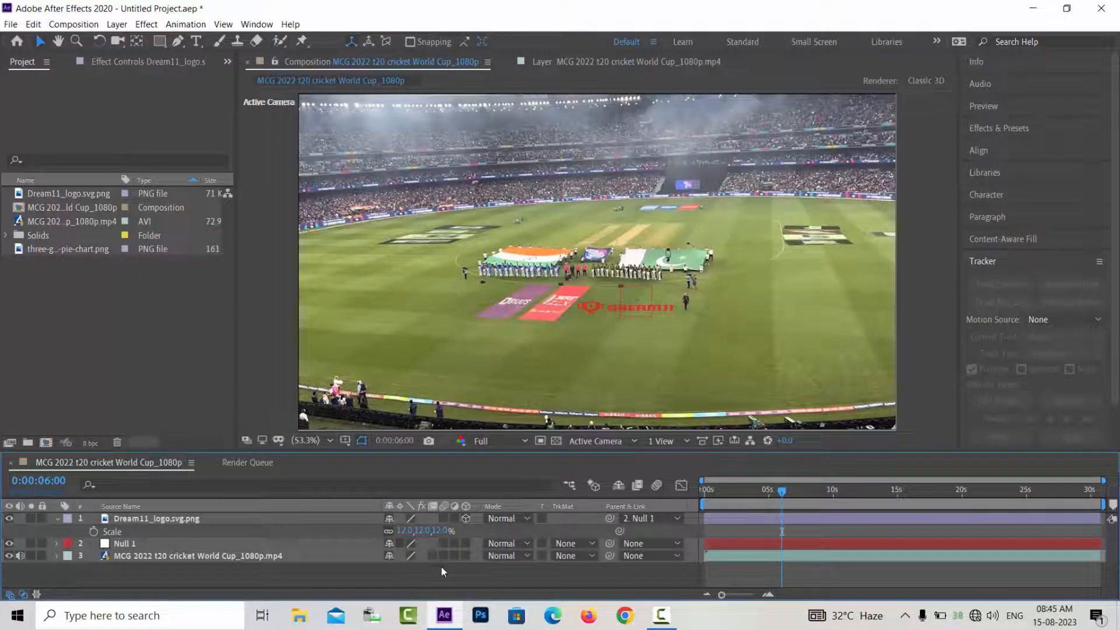
# - Play and scrub the clip's opening seconds to check how the rescaled logo follows the field, and collapse the logo's properties
pyautogui.moveTo(783, 495); pyautogui.dragTo(693, 487)
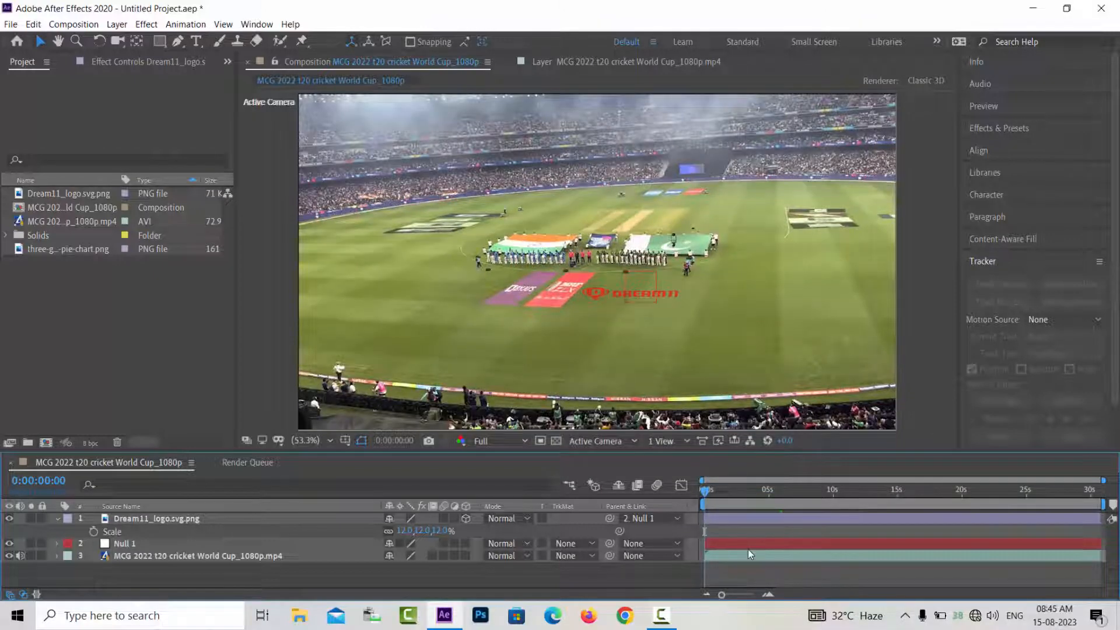
pyautogui.press('space')
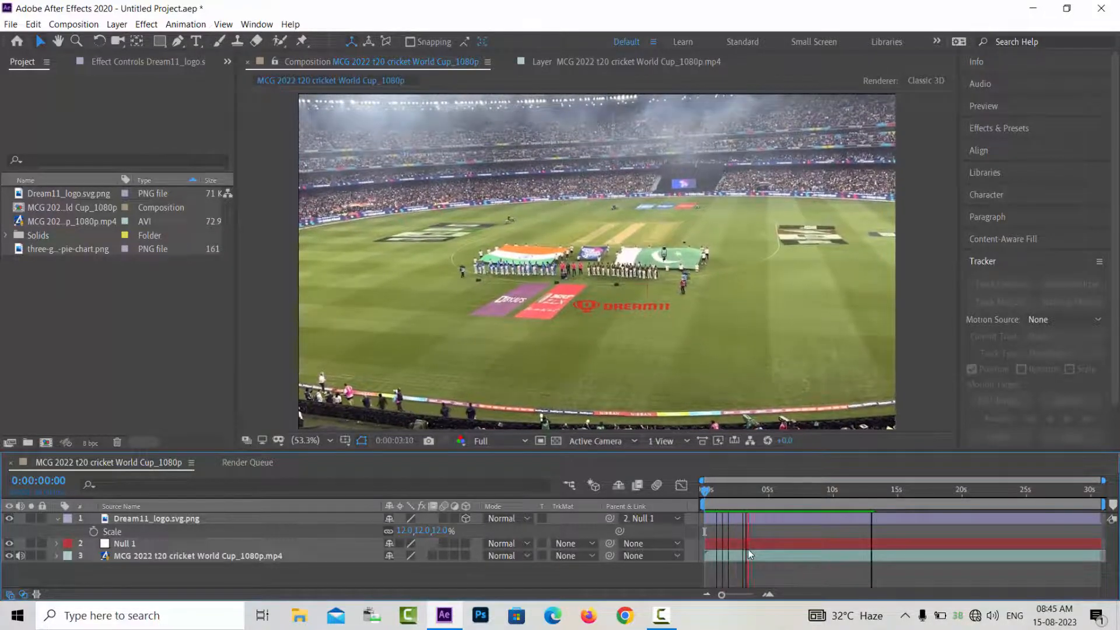
pyautogui.click(710, 489)
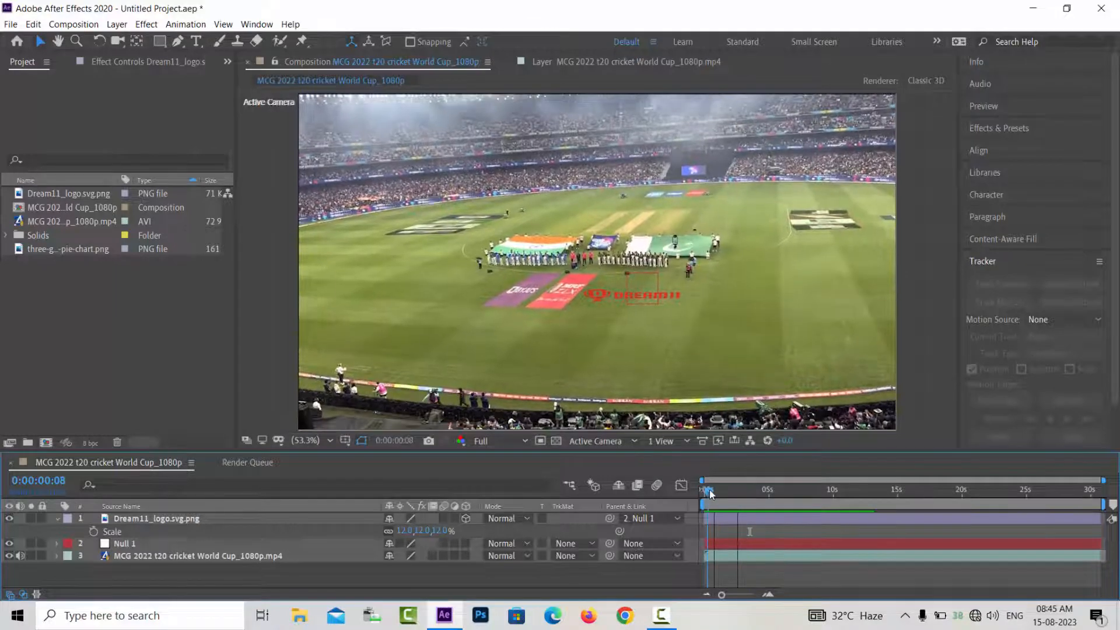
pyautogui.moveTo(710, 489); pyautogui.dragTo(737, 488)
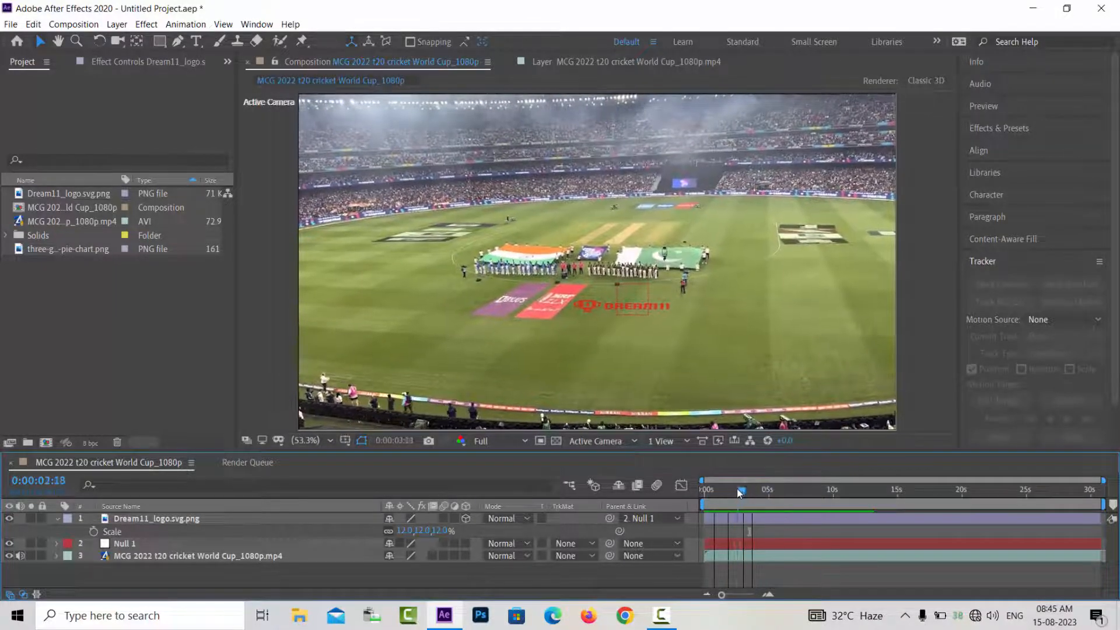
pyautogui.click(55, 520)
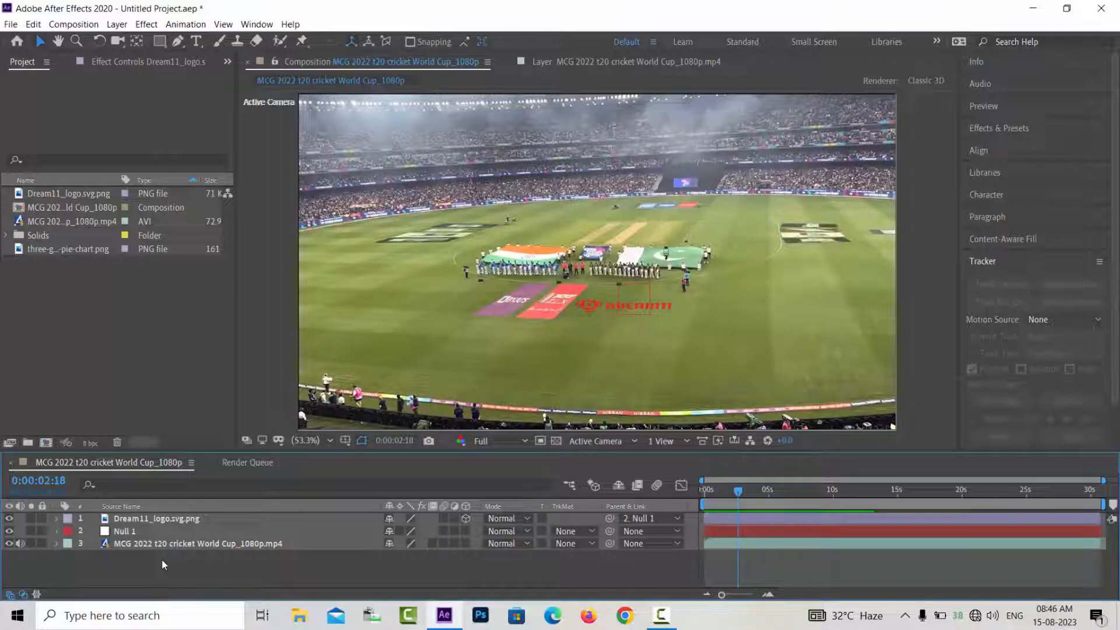
# - Add a text layer reading "IND vs PAC" and place it on the grass below the Dream11 logo
pyautogui.rightClick(196, 564)
pyautogui.moveTo(247, 425)
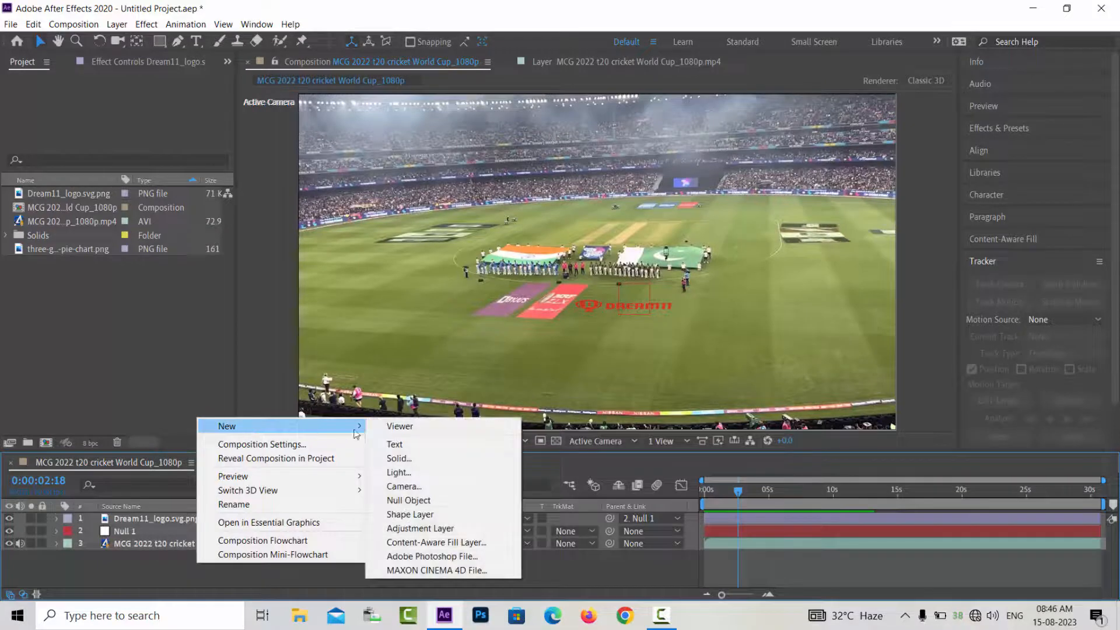
pyautogui.click(403, 446)
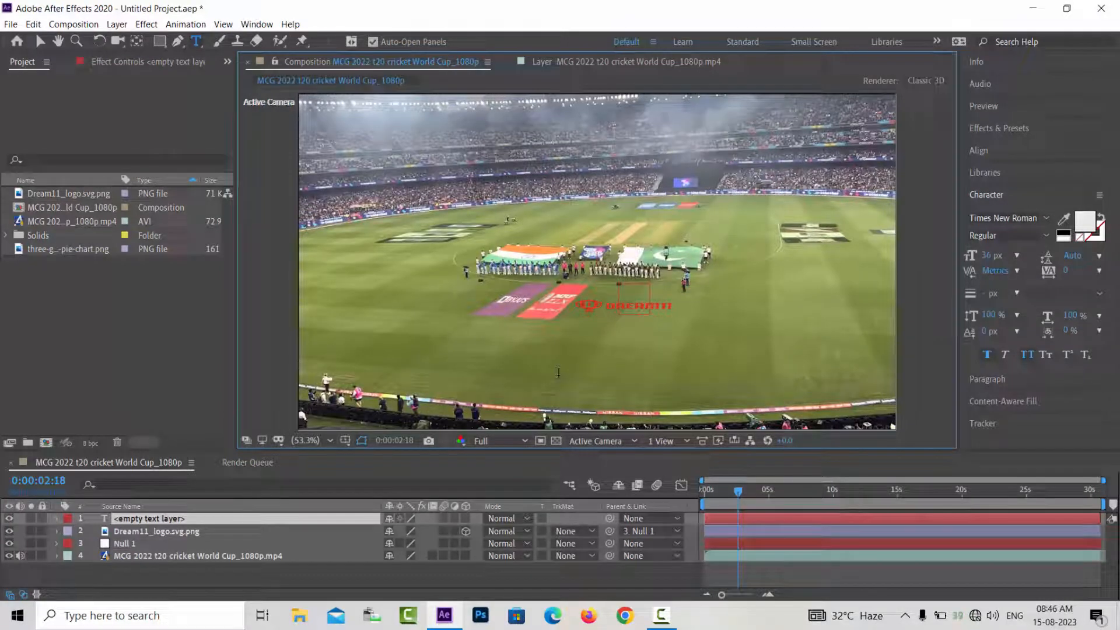
pyautogui.write('I')
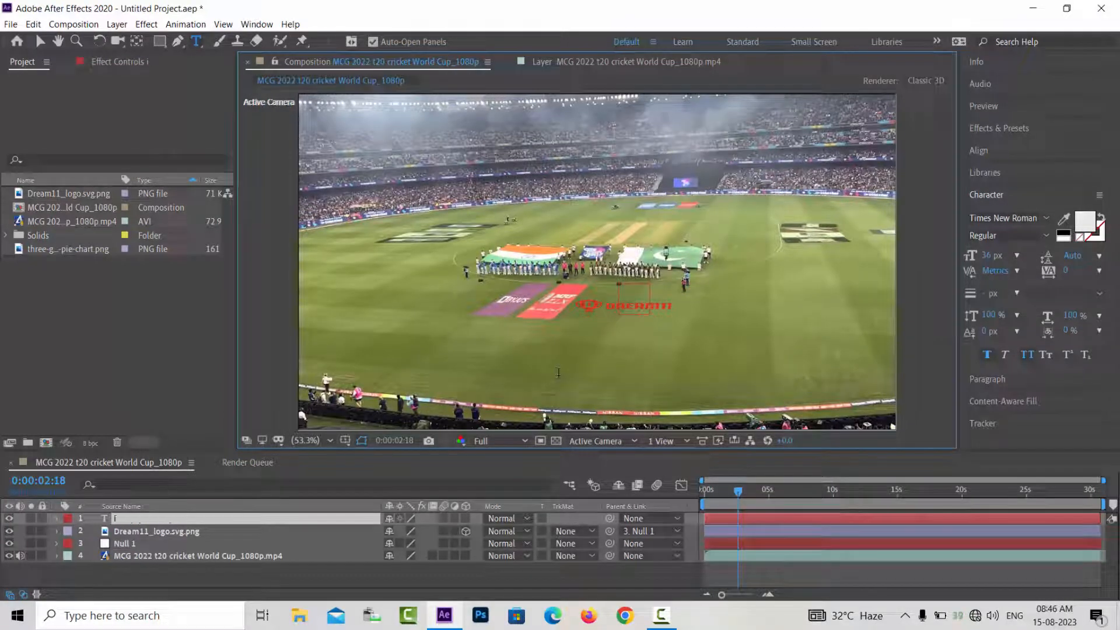
pyautogui.press('BackSpace')
pyautogui.write('IND vs')
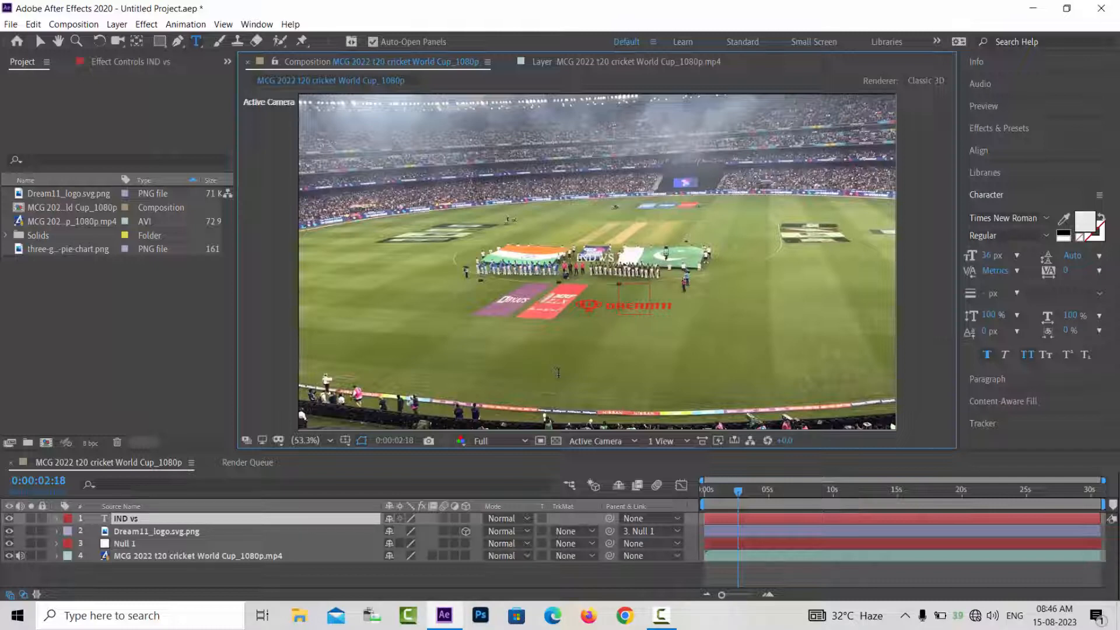
pyautogui.write(' PAC')
pyautogui.click(40, 41)
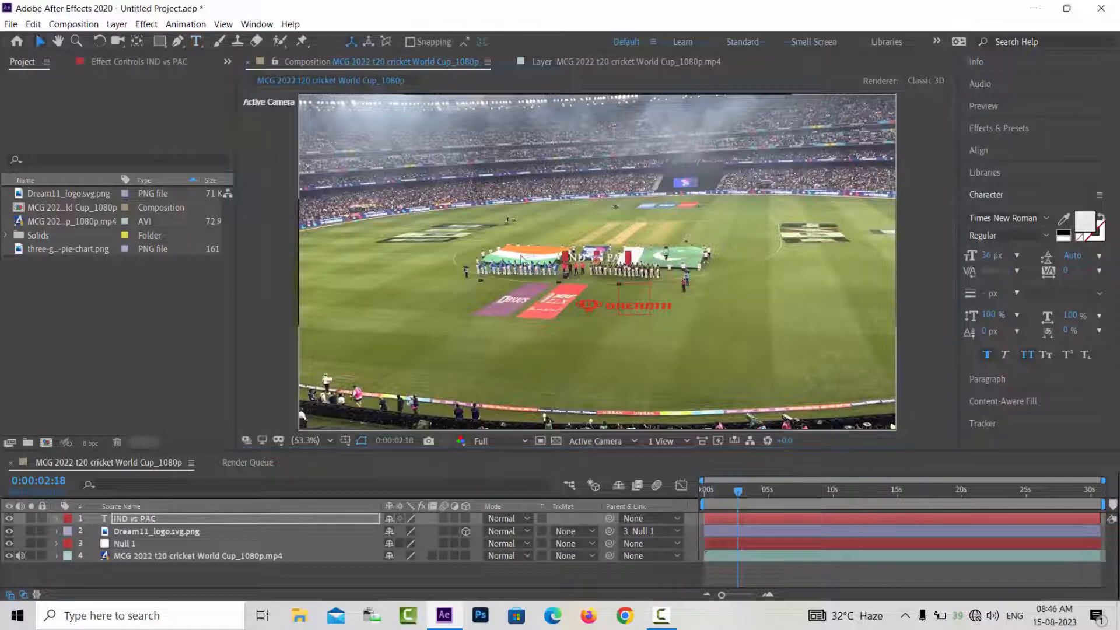
pyautogui.moveTo(577, 269); pyautogui.dragTo(567, 349)
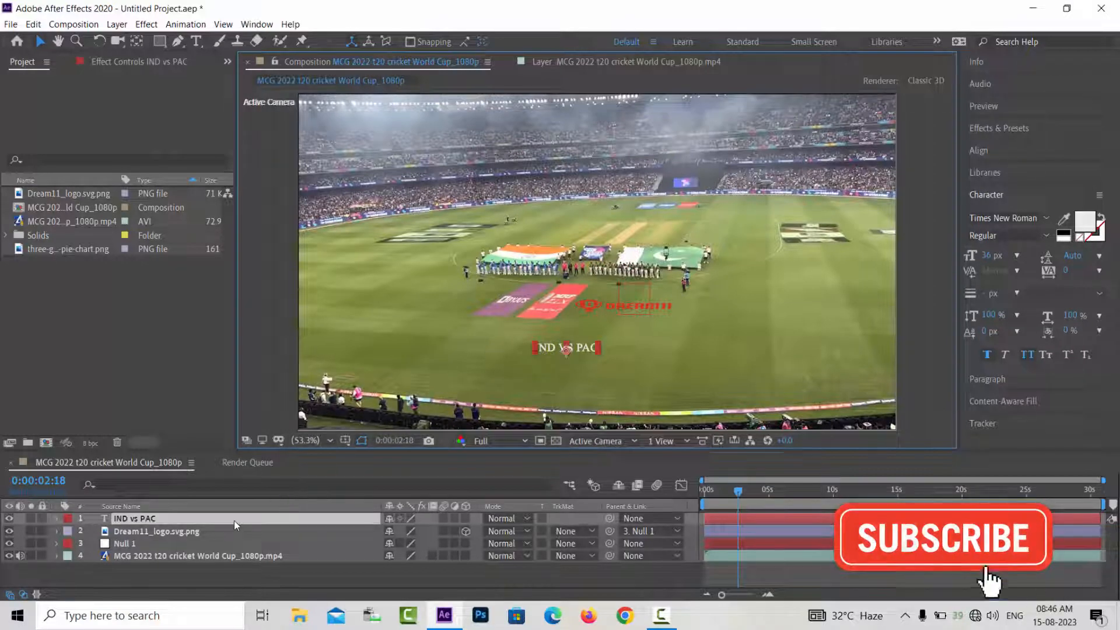
# - Correct the text layer's wording to "IND vs PAK"
pyautogui.hotkey('ctrl', 't')
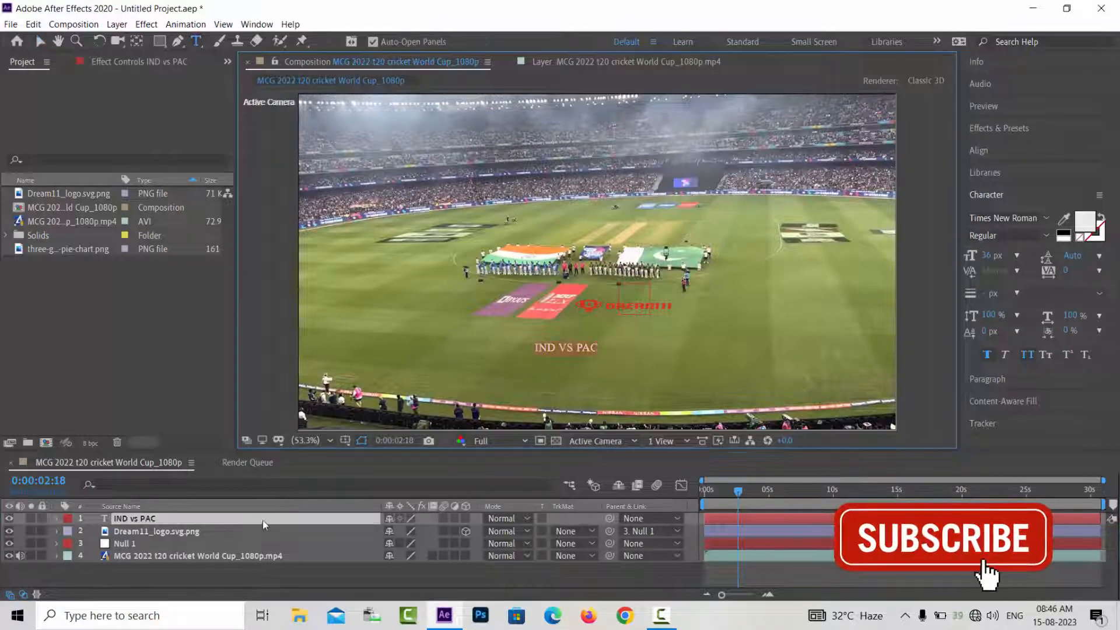
pyautogui.click(595, 348)
pyautogui.press('BackSpace')
pyautogui.write('K')
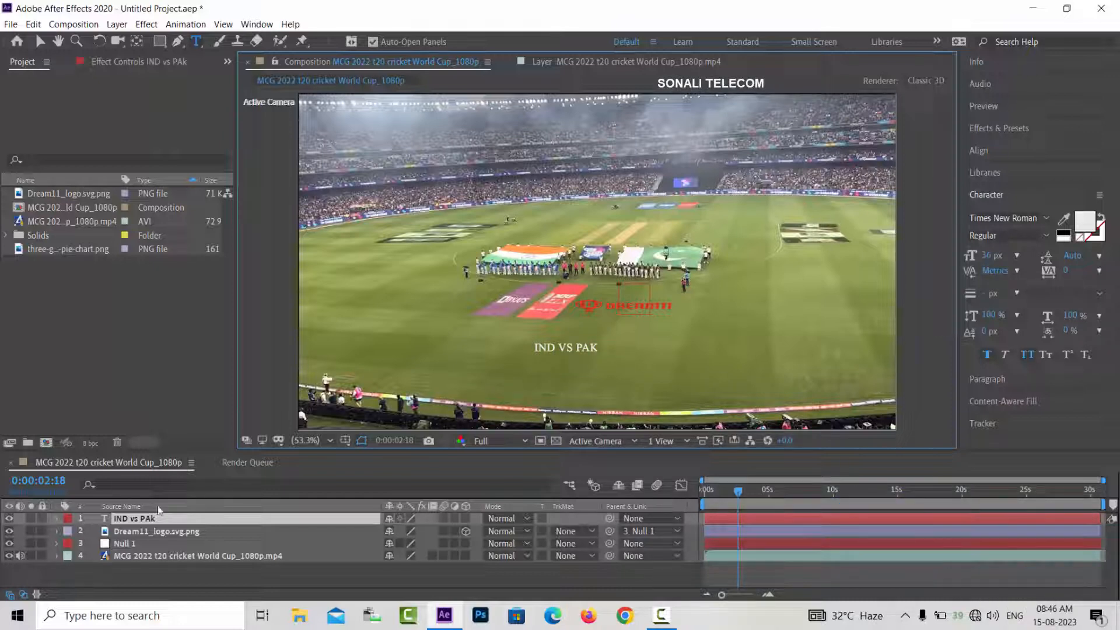
# - Enlarge the "IND vs PAK" text to 51 px and position it directly beneath the Dream11 logo
pyautogui.doubleClick(148, 524)
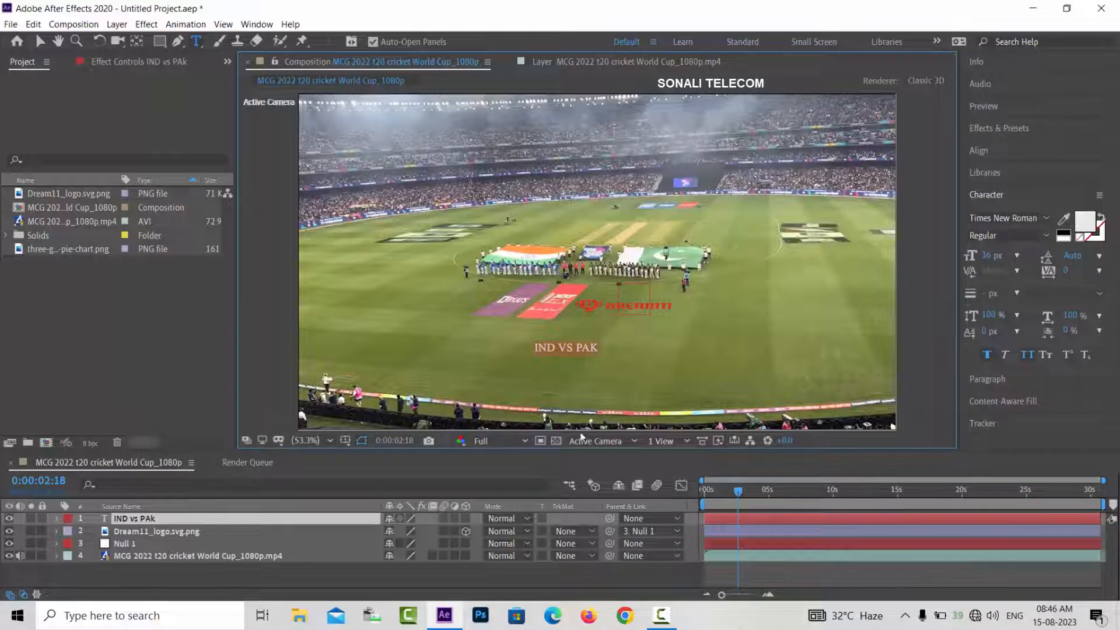
pyautogui.click(991, 262)
pyautogui.moveTo(992, 256); pyautogui.dragTo(1004, 255)
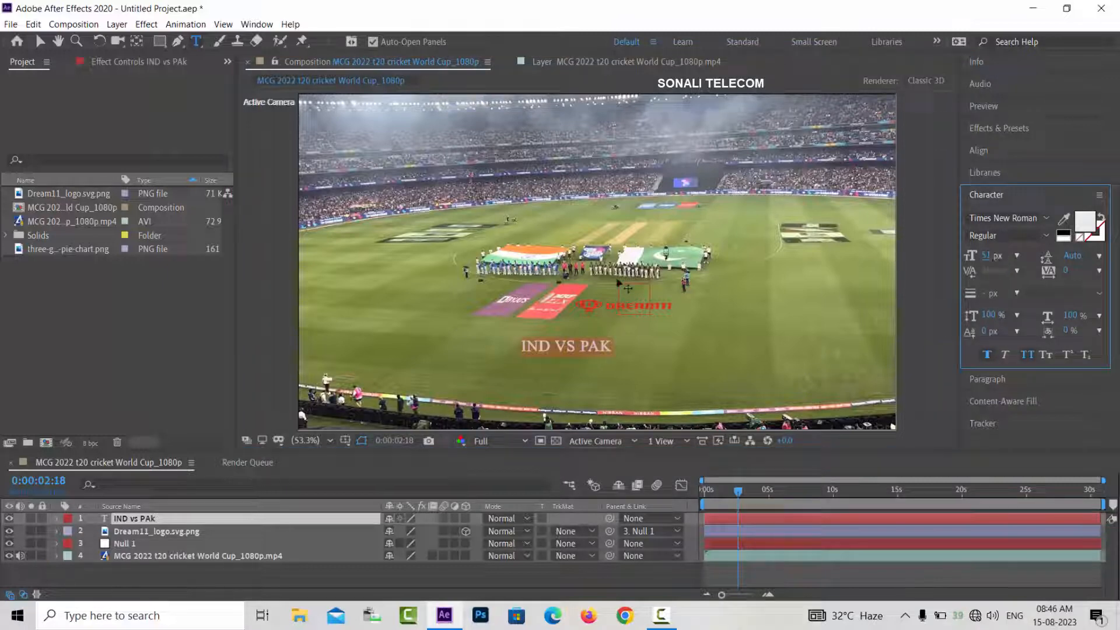
pyautogui.click(40, 41)
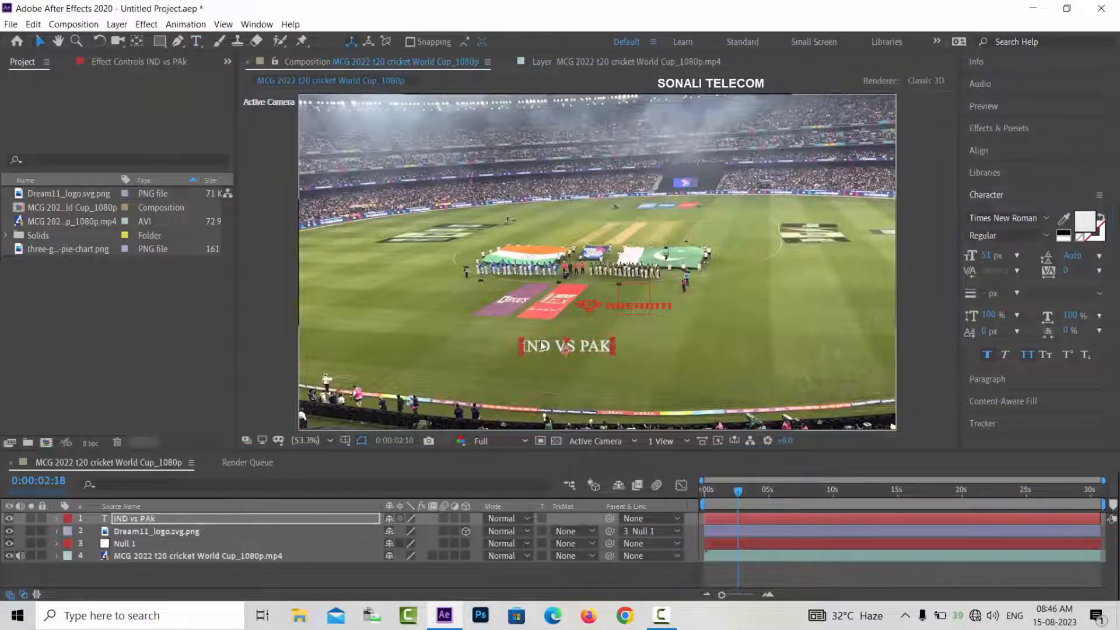
pyautogui.moveTo(540, 351); pyautogui.dragTo(590, 333)
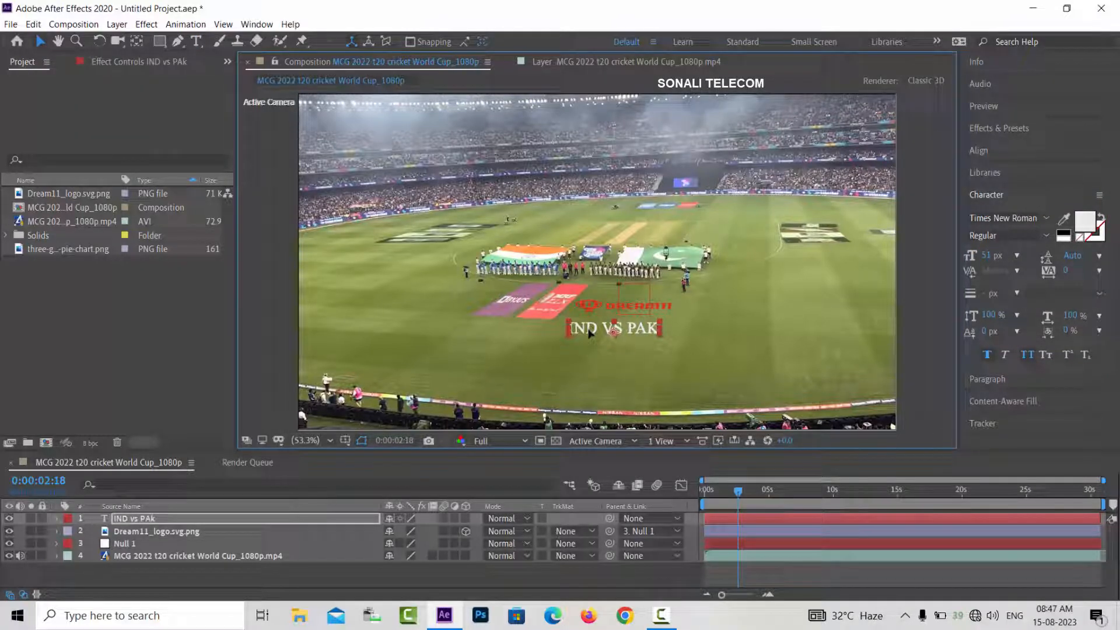
# - Make the "IND vs PAK" text a 3D layer and parent it to Null 1
pyautogui.click(199, 521)
pyautogui.click(466, 518)
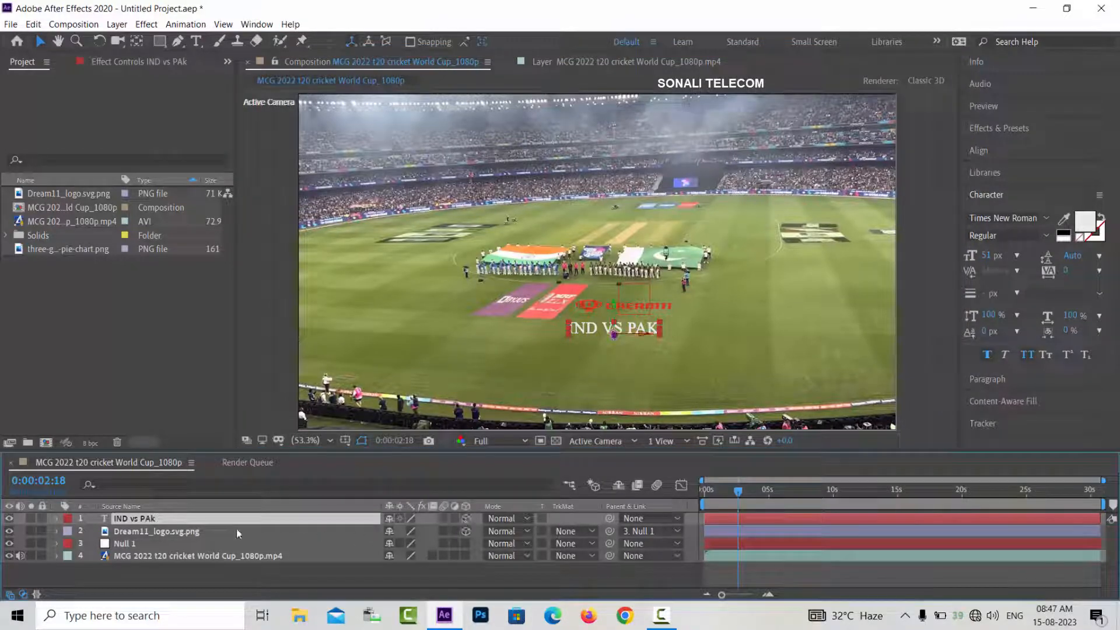
pyautogui.moveTo(609, 518); pyautogui.dragTo(222, 541)
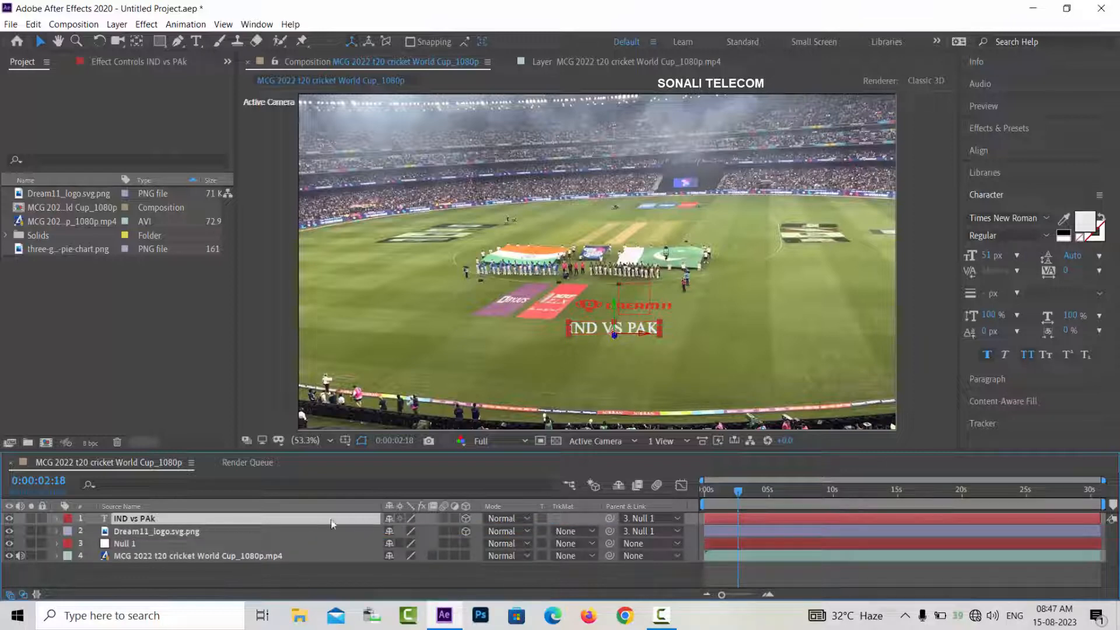
# - Set the "IND vs PAK" text layer's X Rotation to -40° to tilt it towards the ground
pyautogui.click(57, 518)
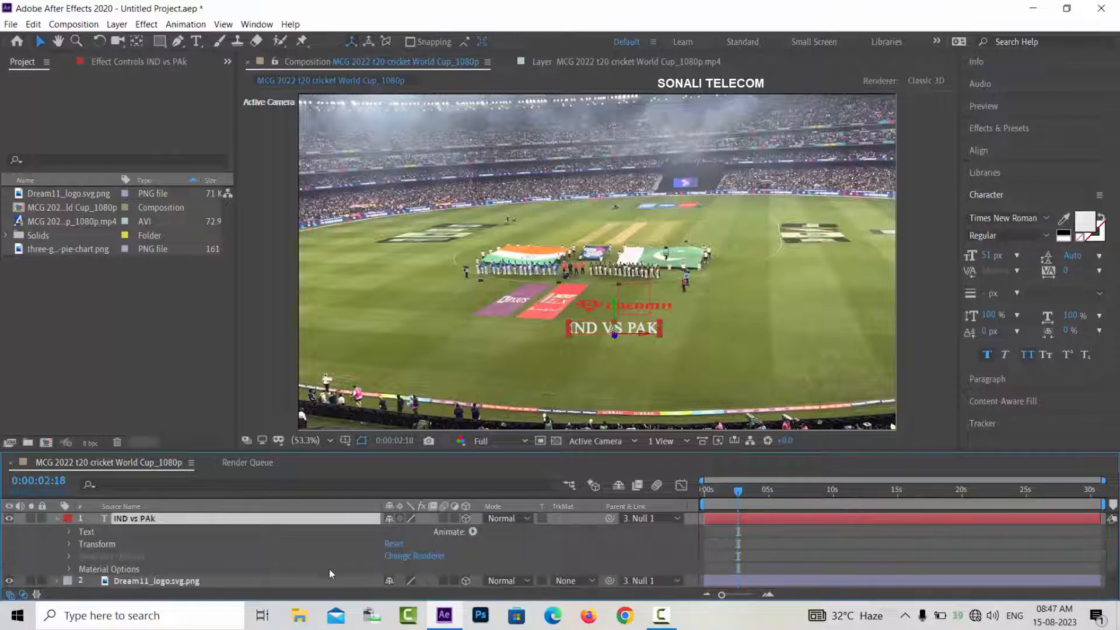
pyautogui.click(76, 549)
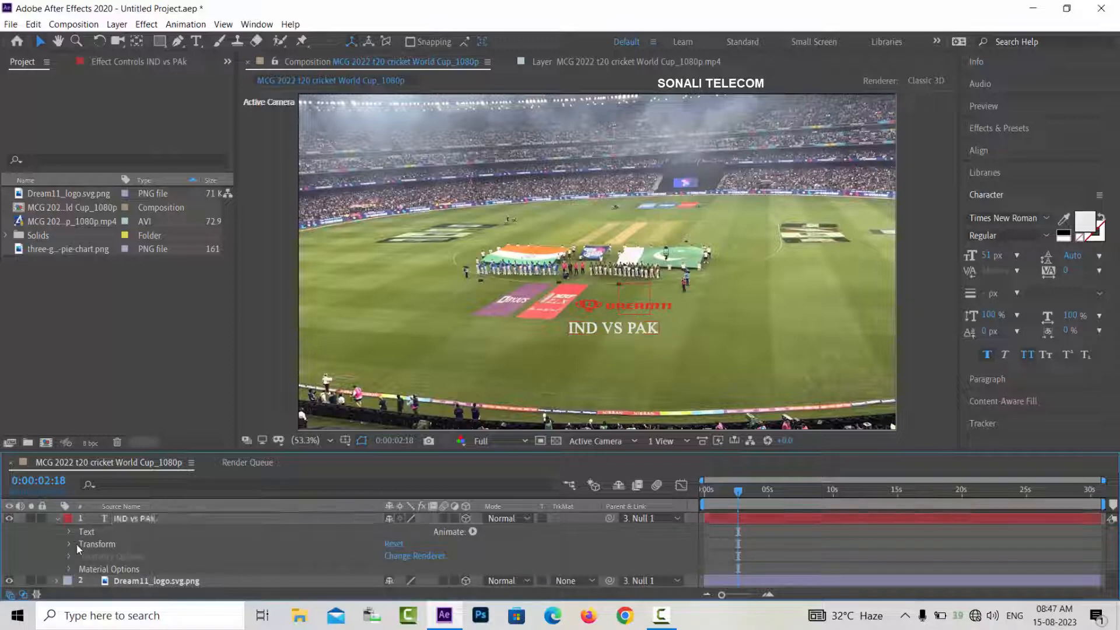
pyautogui.click(69, 544)
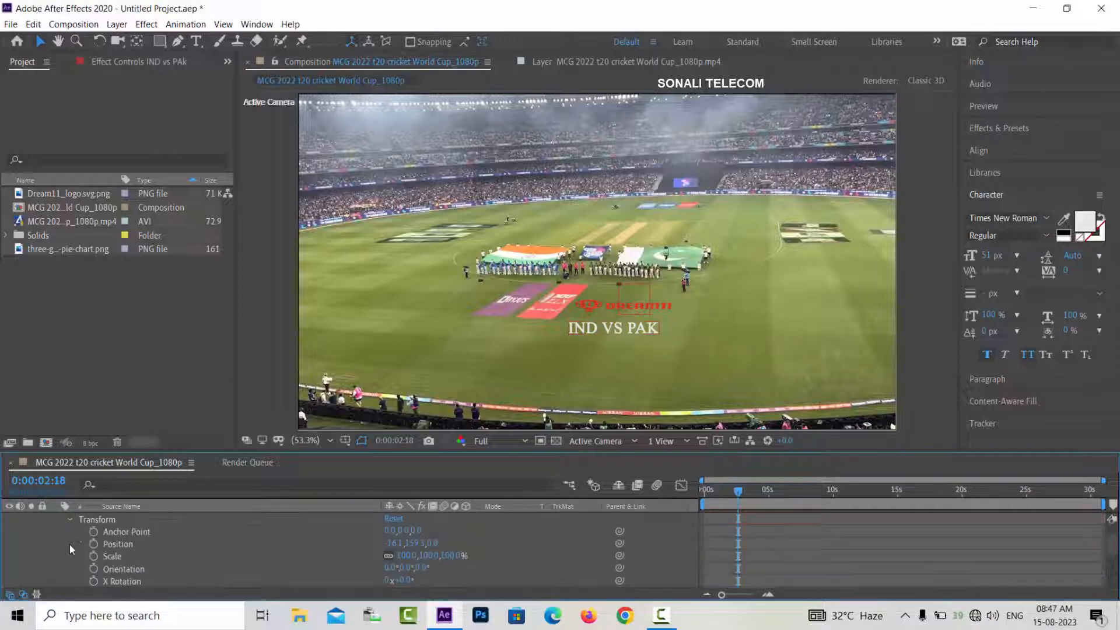
pyautogui.click(408, 580)
pyautogui.write('-40')
pyautogui.press('Return')
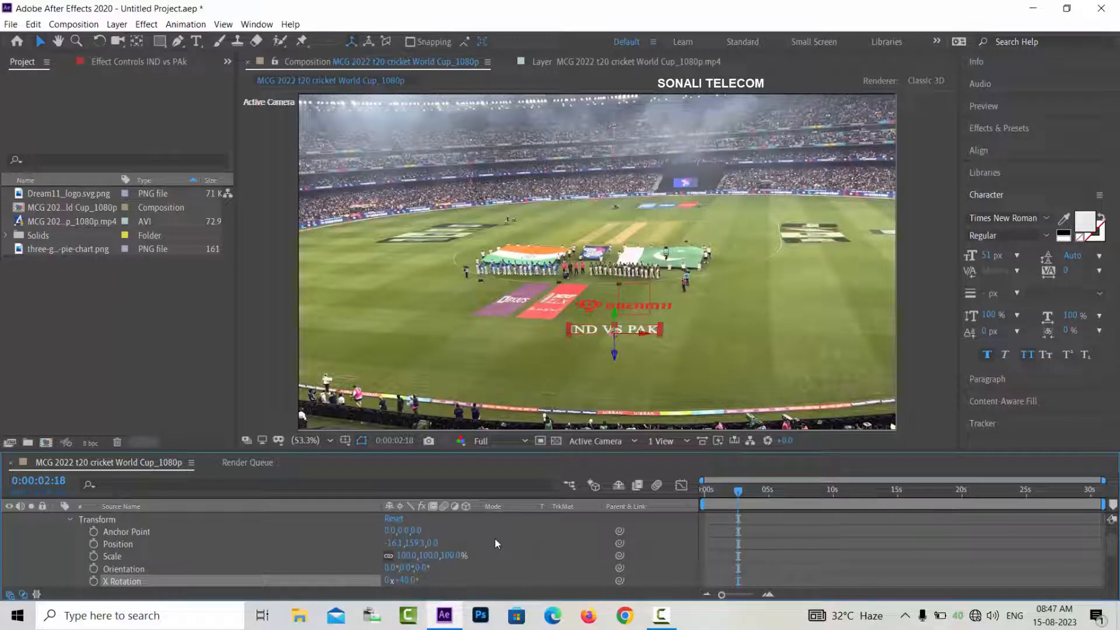
# - Set the "IND vs PAK" text's Opacity to 80% and collapse its properties
pyautogui.scroll(-3, 495, 538)
pyautogui.click(388, 544)
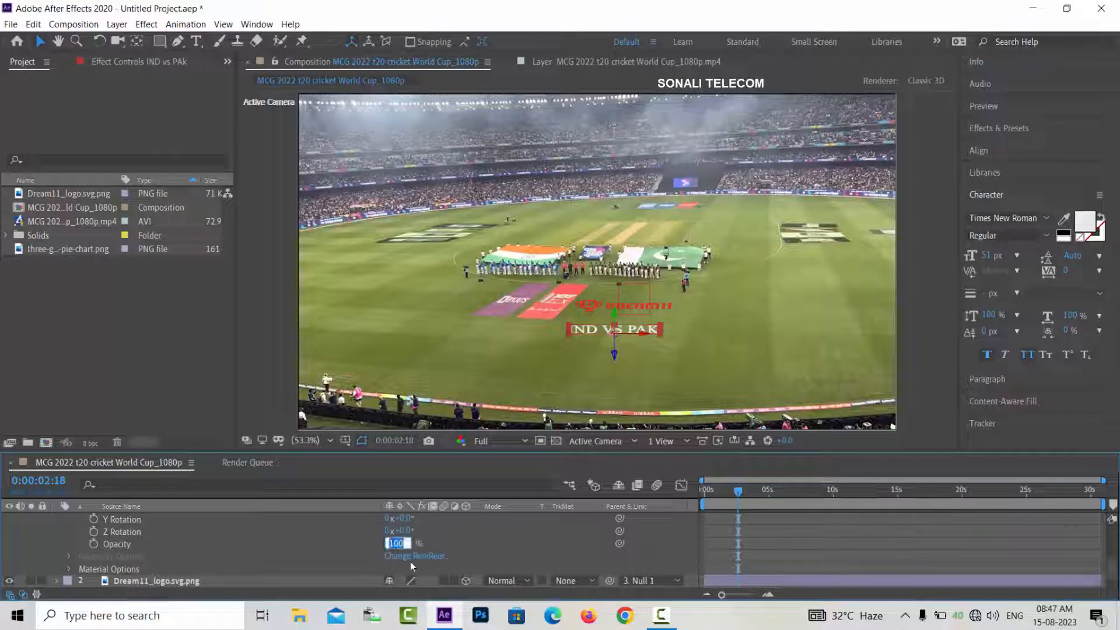
pyautogui.write('80')
pyautogui.press('Return')
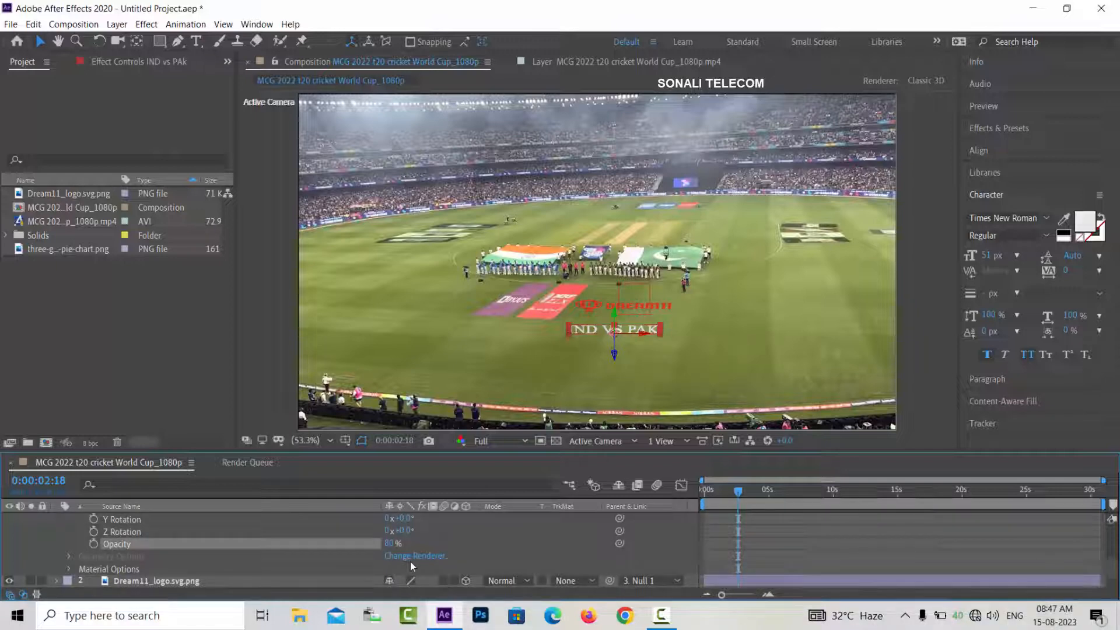
pyautogui.scroll(4, 350, 558)
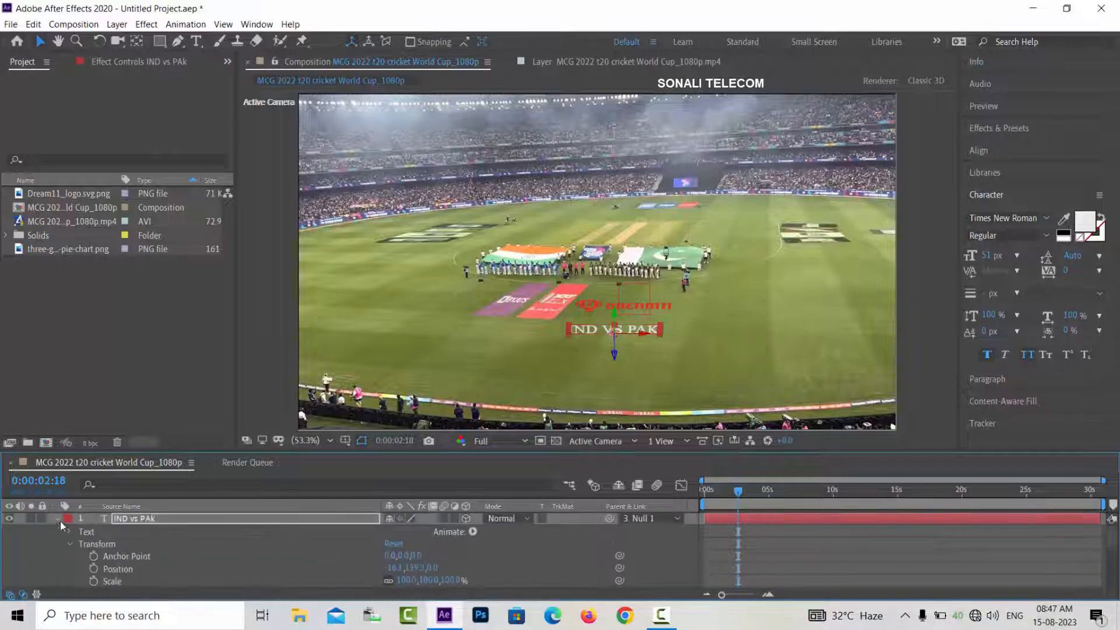
pyautogui.click(59, 520)
pyautogui.click(170, 574)
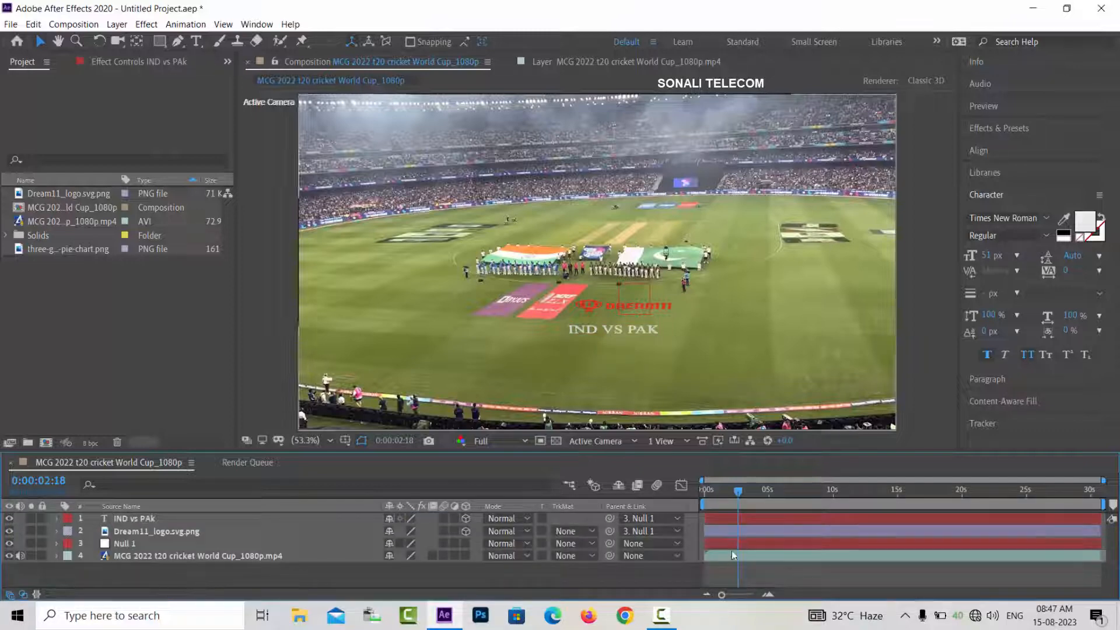
# - Play the composition from the beginning and scrub the opening seconds to check how the text and logo follow the field
pyautogui.press('Home')
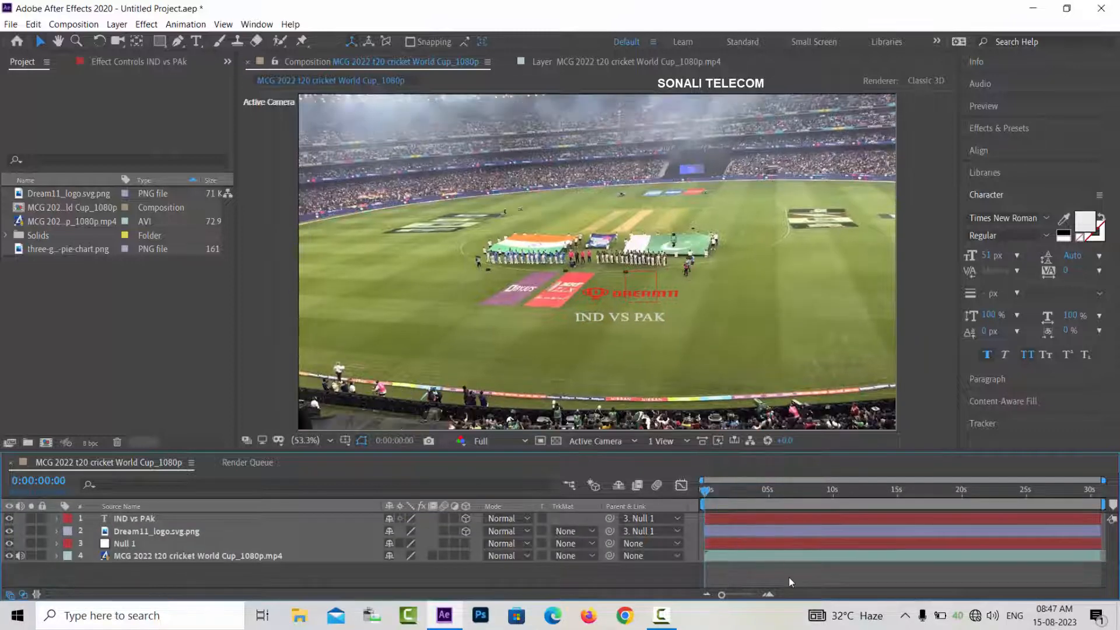
pyautogui.press('space')
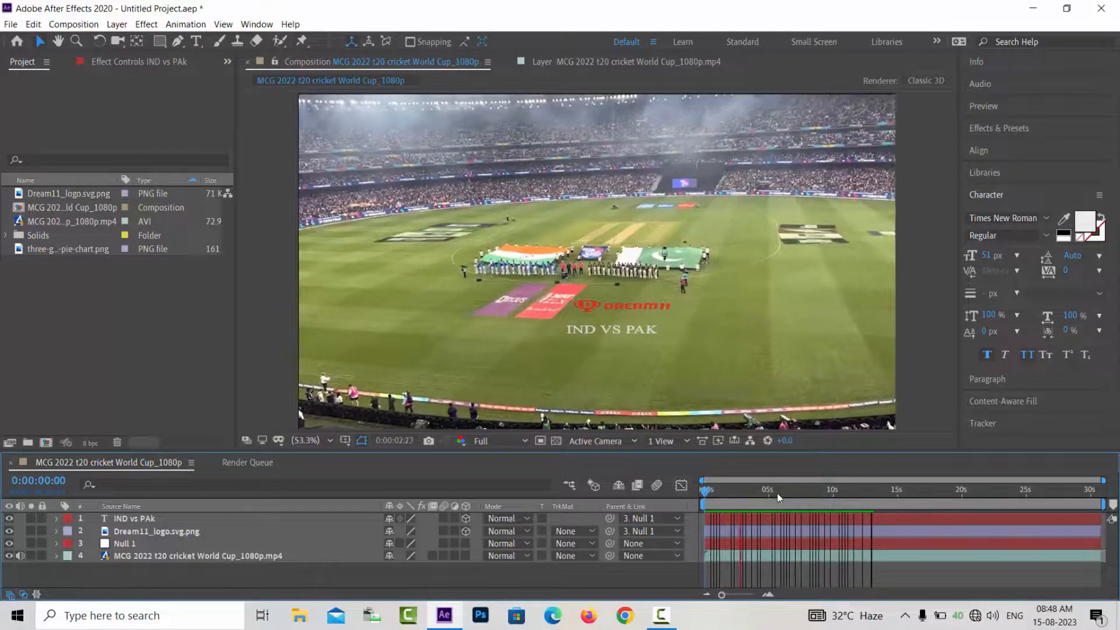
pyautogui.moveTo(778, 492); pyautogui.dragTo(733, 503)
# - Add three-group-pie-chart.png as the topmost layer, scaled to 35% and placed on the field below the Dream11 logo
pyautogui.click(73, 249)
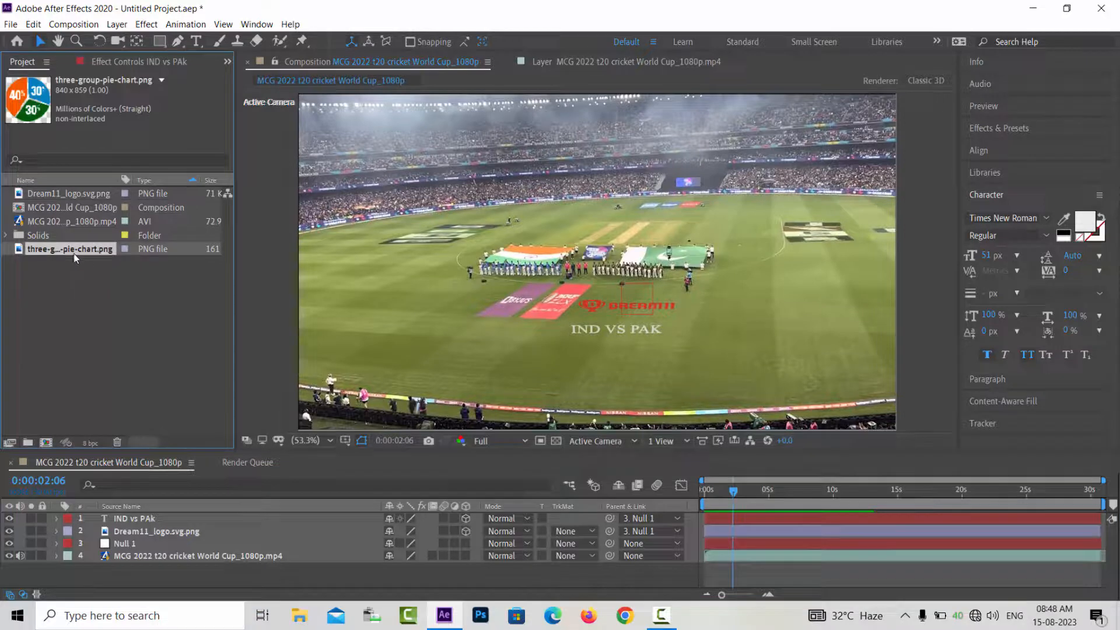
pyautogui.moveTo(82, 251); pyautogui.dragTo(182, 507)
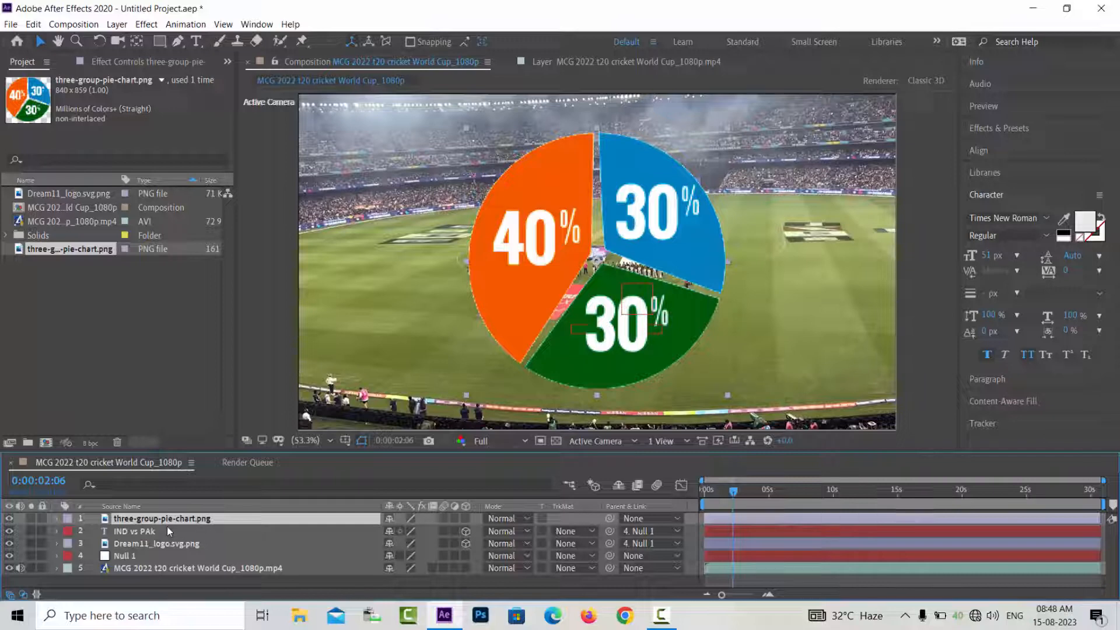
pyautogui.press('s')
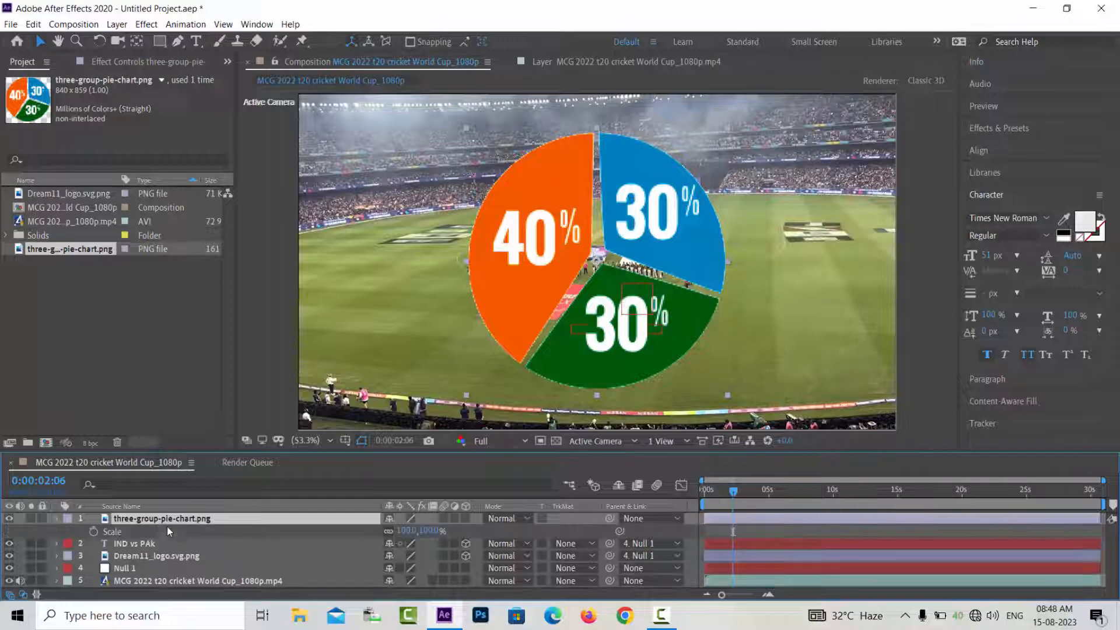
pyautogui.click(403, 531)
pyautogui.write('35')
pyautogui.press('Return')
pyautogui.moveTo(579, 274); pyautogui.dragTo(566, 370)
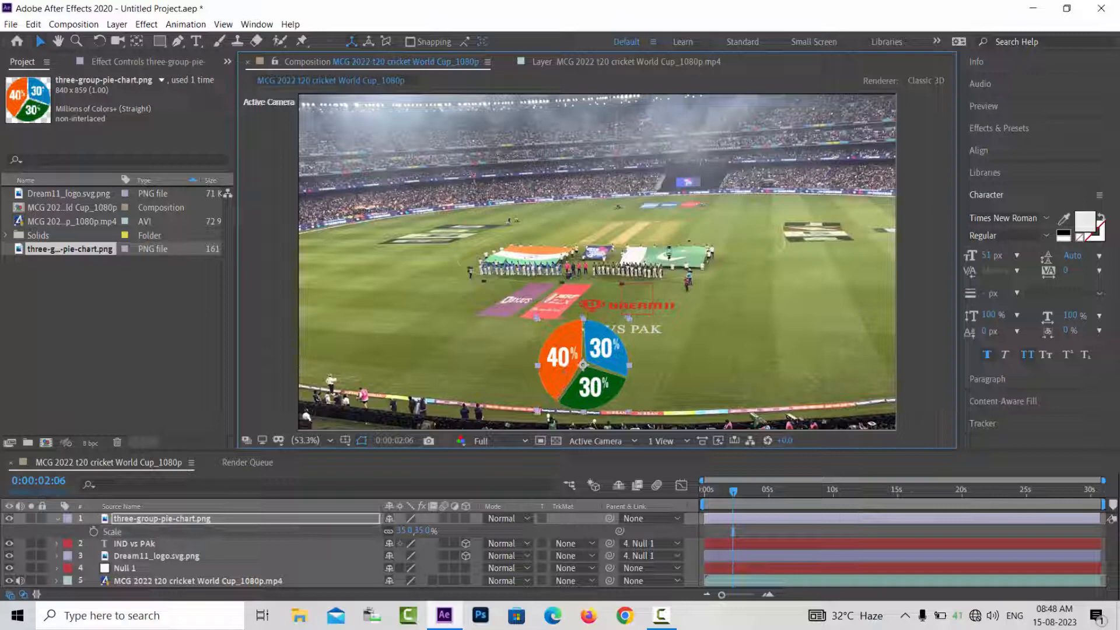
# - Reduce the pie chart's Scale to 25%, place it just beneath the "IND vs PAK" text and collapse its properties
pyautogui.click(212, 523)
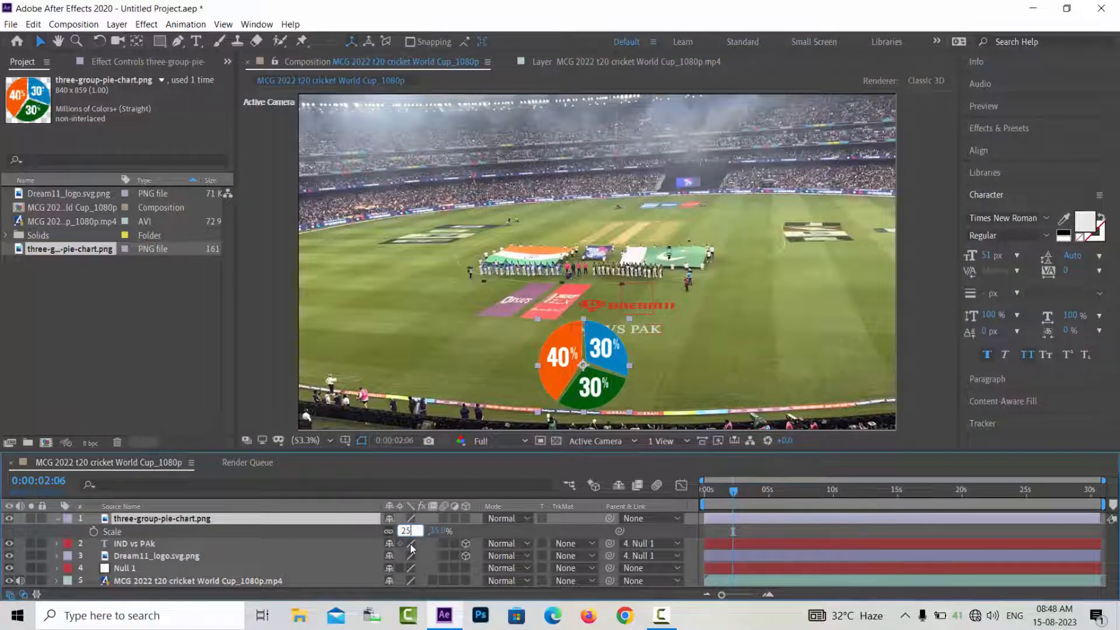
pyautogui.press('Return')
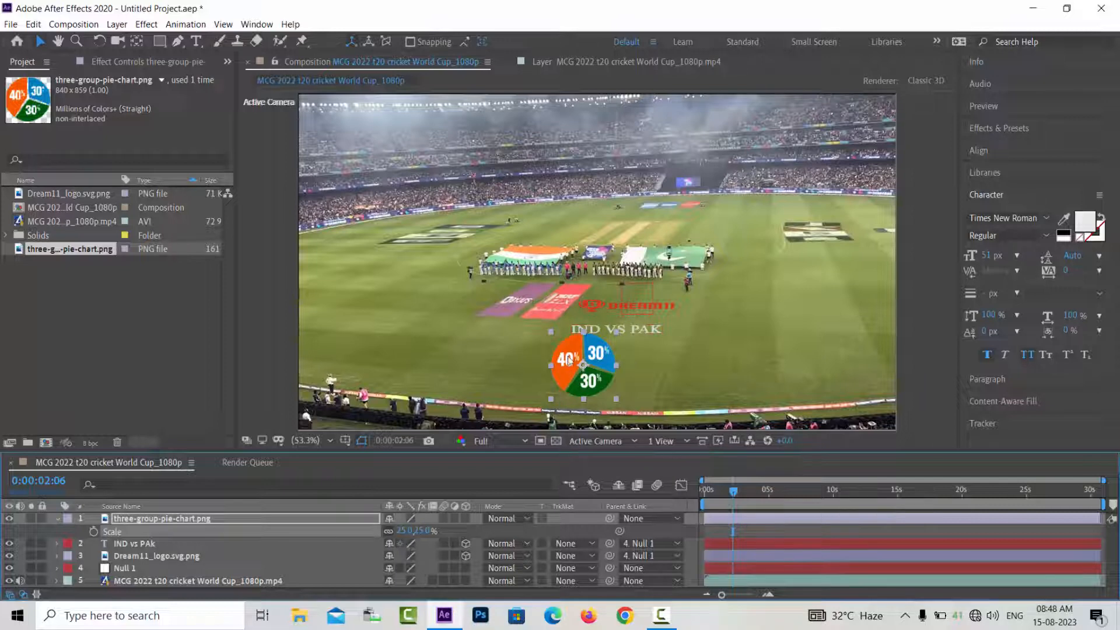
pyautogui.moveTo(568, 376); pyautogui.dragTo(601, 387)
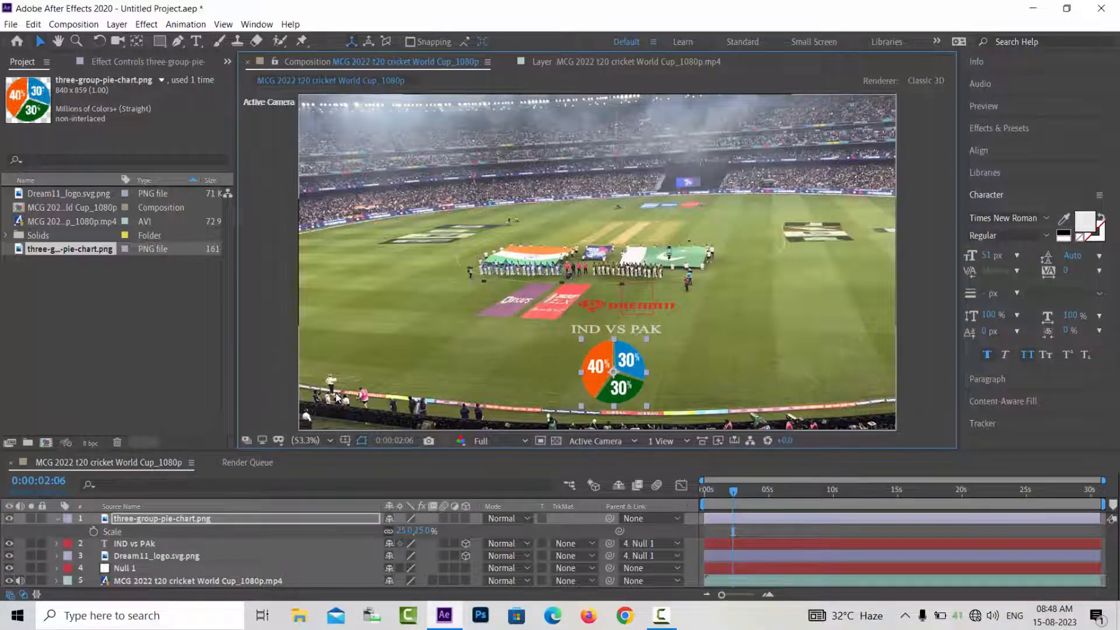
pyautogui.click(57, 518)
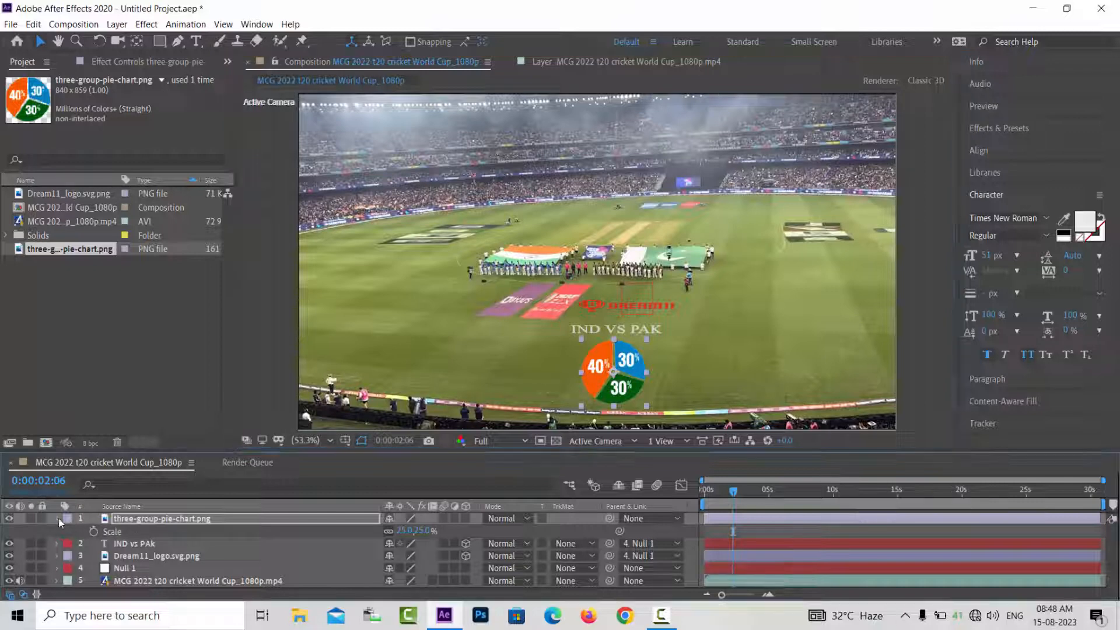
pyautogui.click(208, 578)
# - Make the pie chart a 3D layer and parent it to Null 1
pyautogui.click(275, 523)
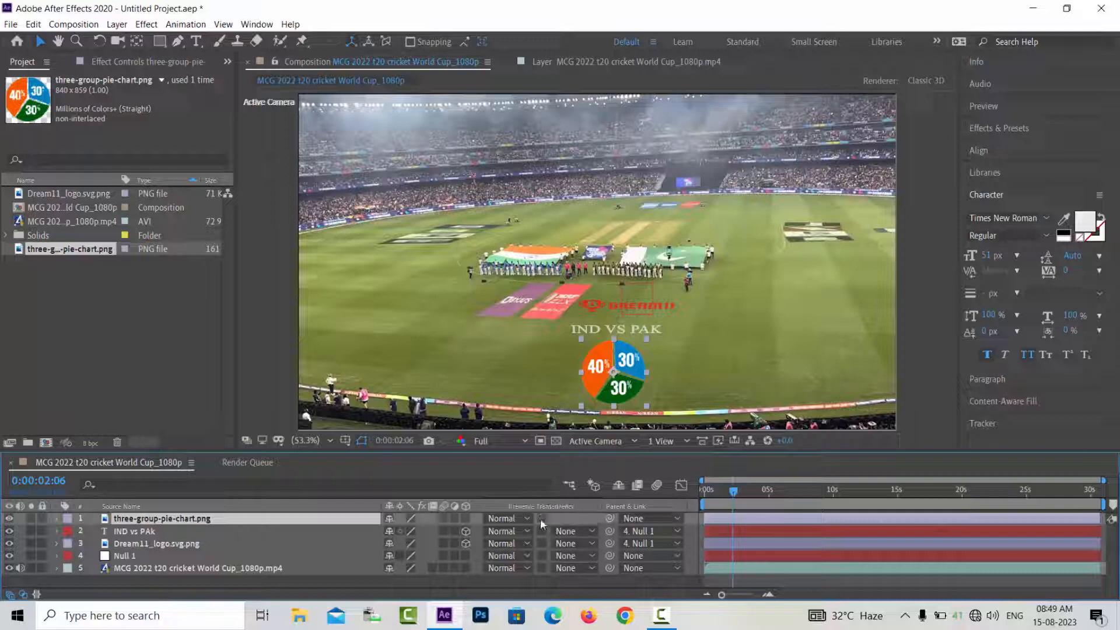
pyautogui.click(464, 519)
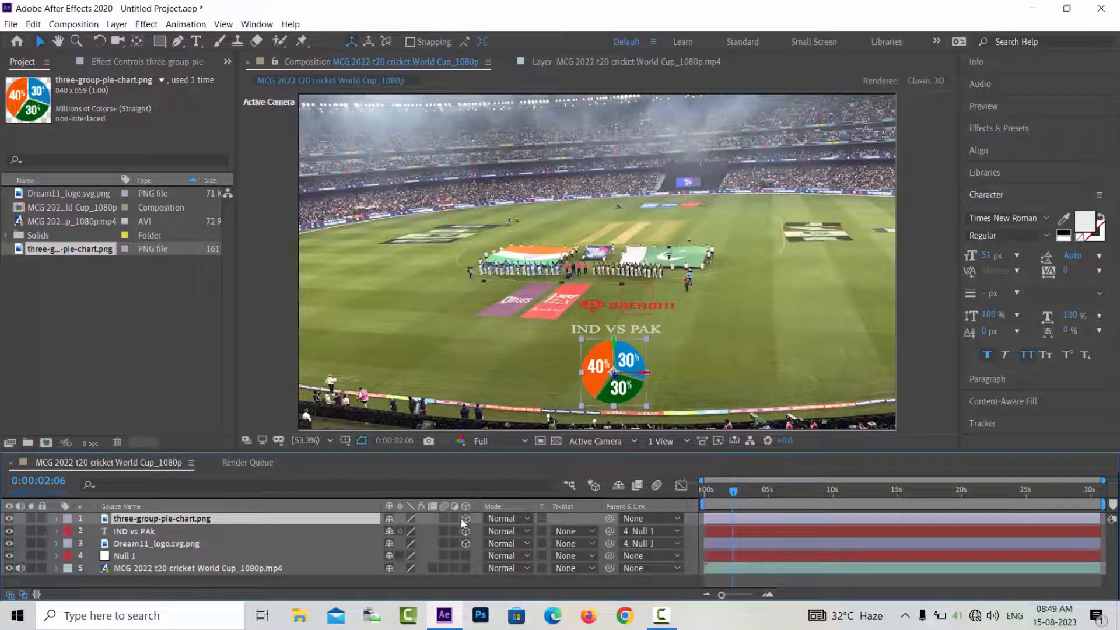
pyautogui.moveTo(609, 519); pyautogui.dragTo(160, 557)
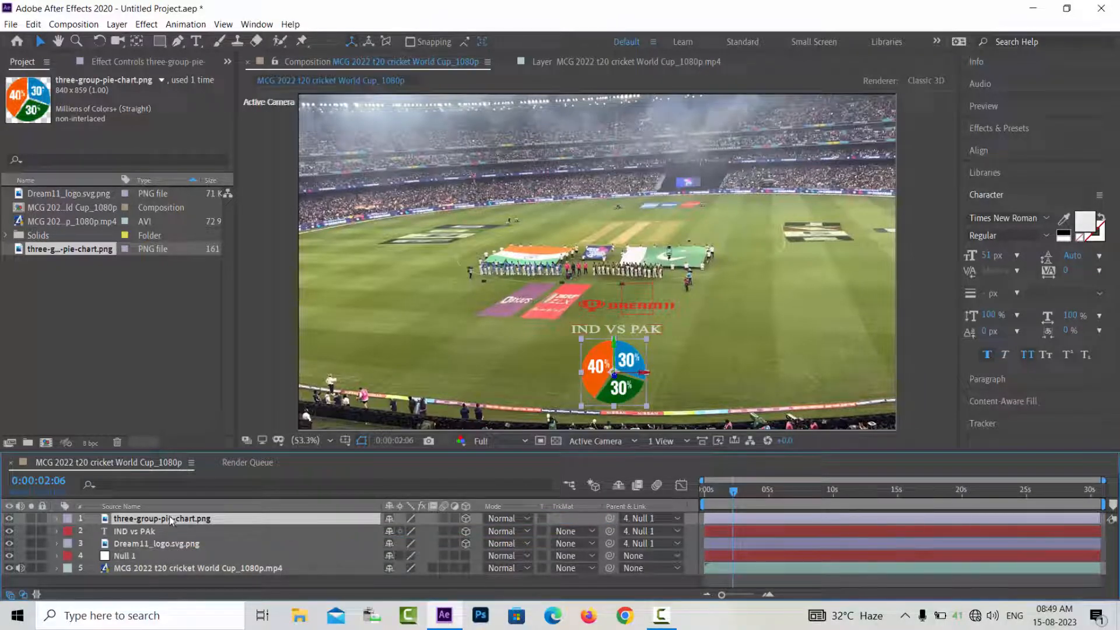
# - Set the pie chart's X Rotation to -30° to tilt it towards the ground, and collapse its properties
pyautogui.press('r')
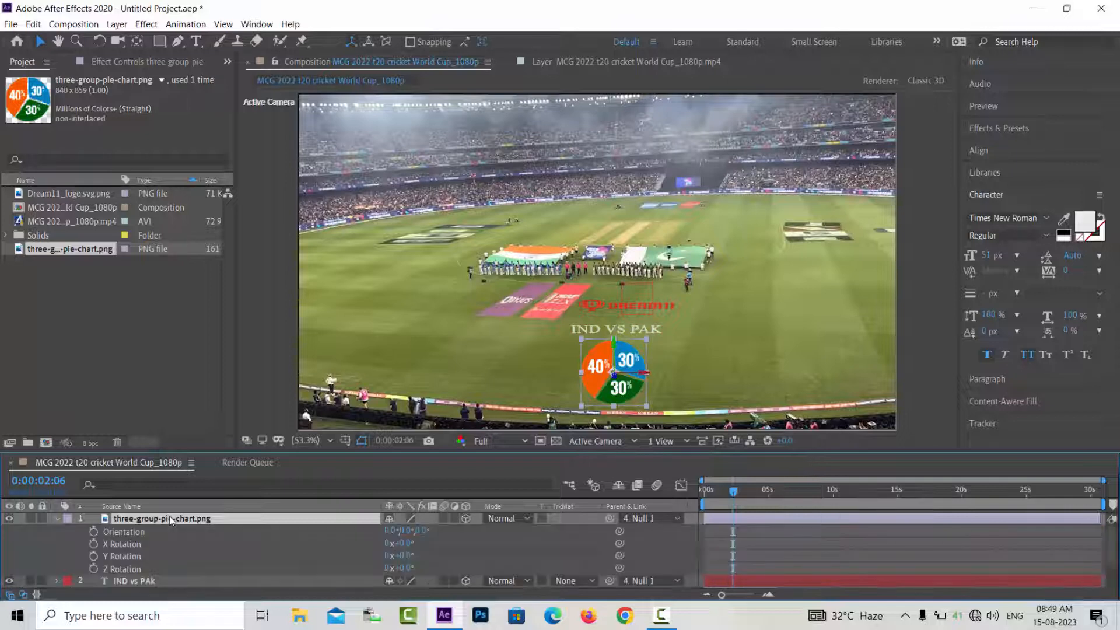
pyautogui.click(404, 544)
pyautogui.write('30')
pyautogui.press('Return')
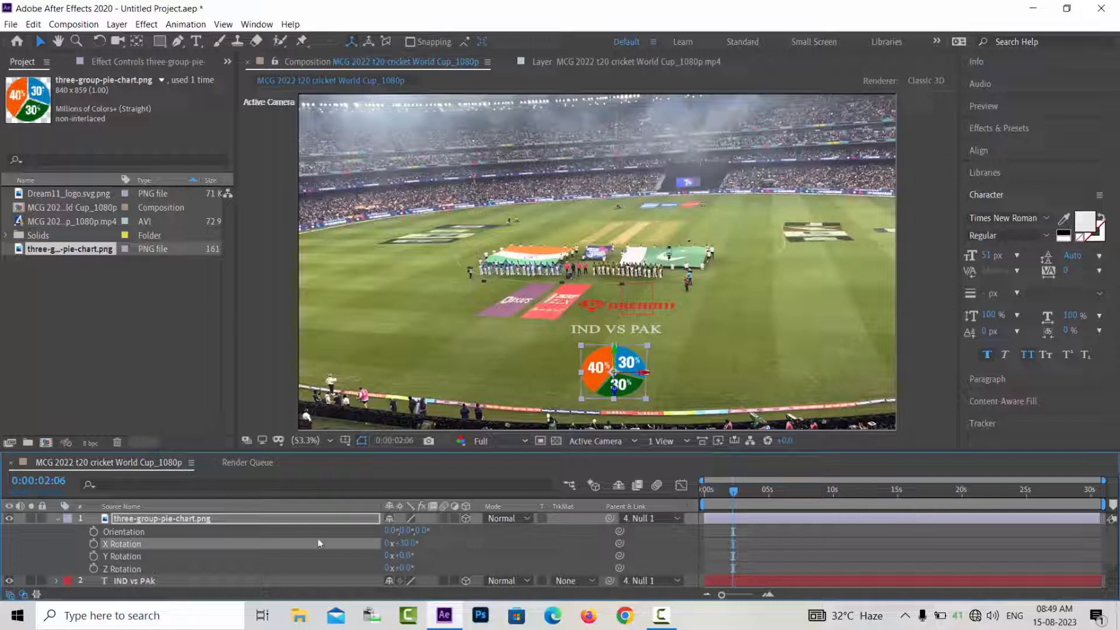
pyautogui.click(61, 520)
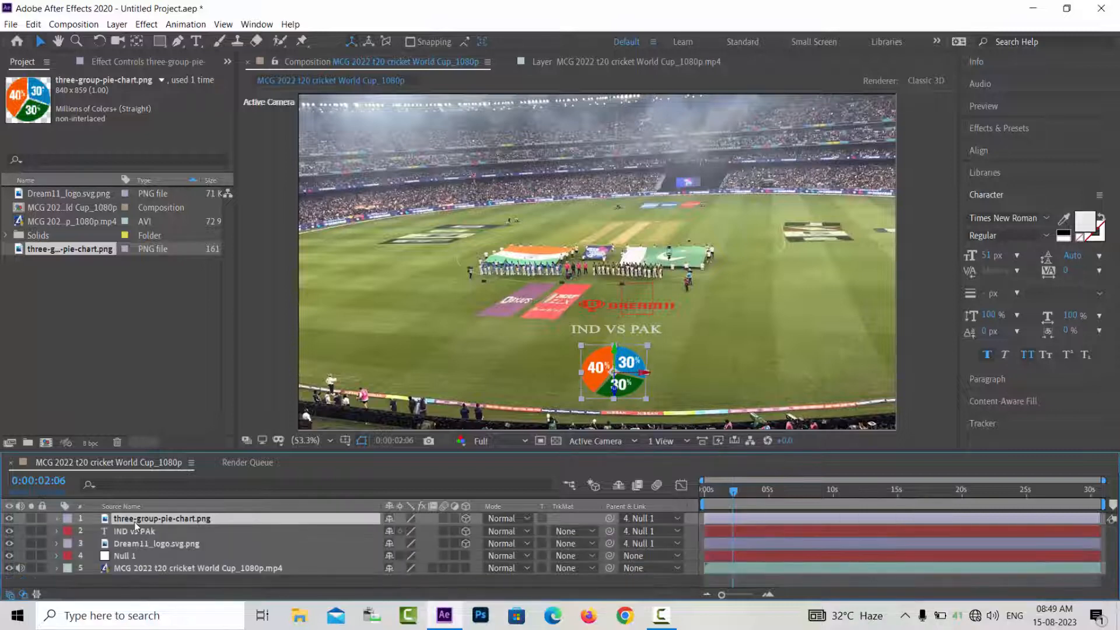
# - Set the pie chart's Opacity to 80%, collapse its properties and deselect the layer
pyautogui.press('t')
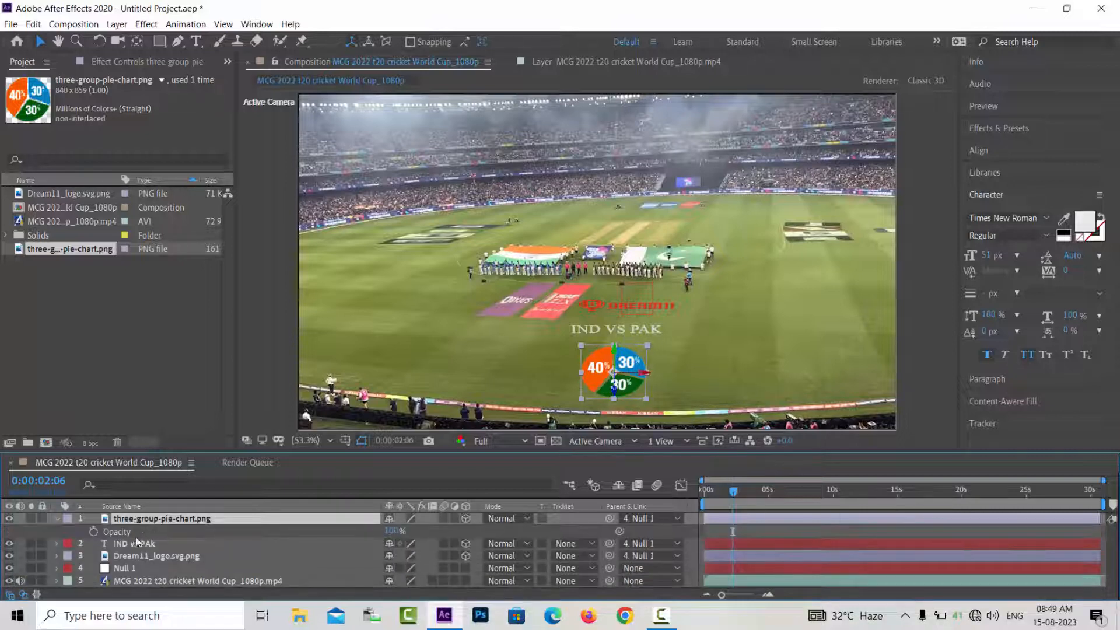
pyautogui.click(395, 531)
pyautogui.write('80')
pyautogui.press('Return')
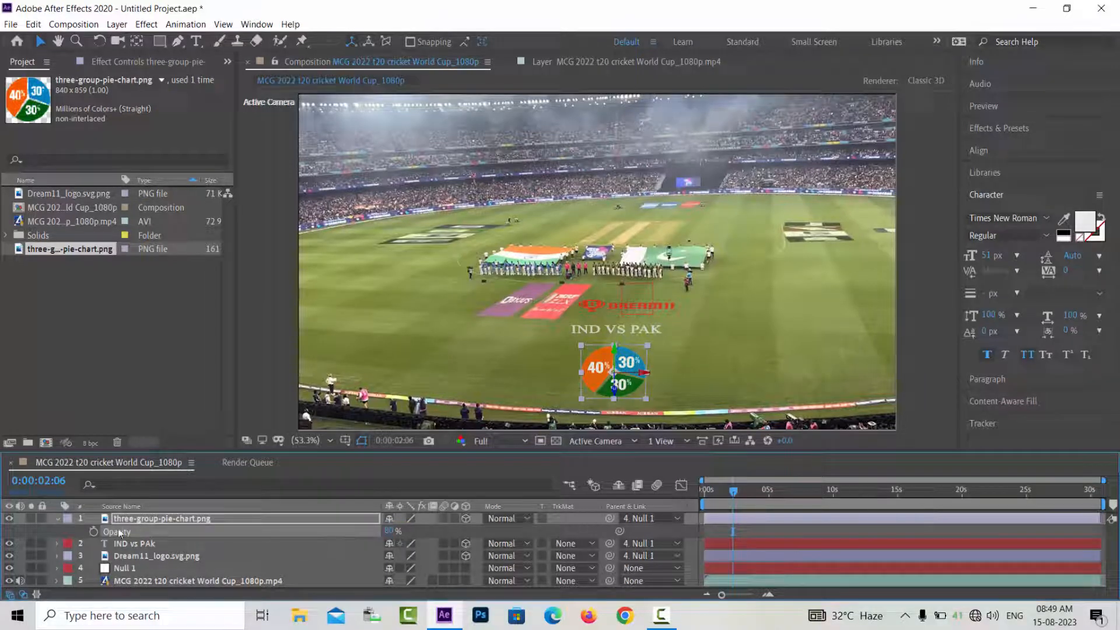
pyautogui.click(57, 519)
pyautogui.click(188, 577)
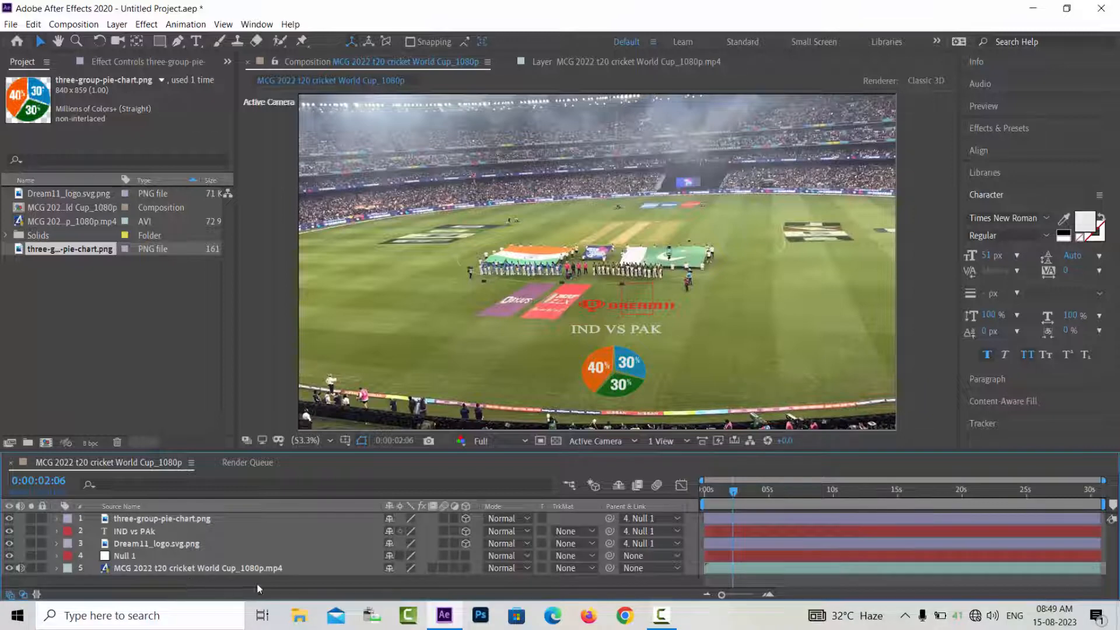
# - Play the composition from the beginning to check how the pie chart follows the field, stopping at about 6 seconds
pyautogui.moveTo(731, 494); pyautogui.dragTo(705, 494)
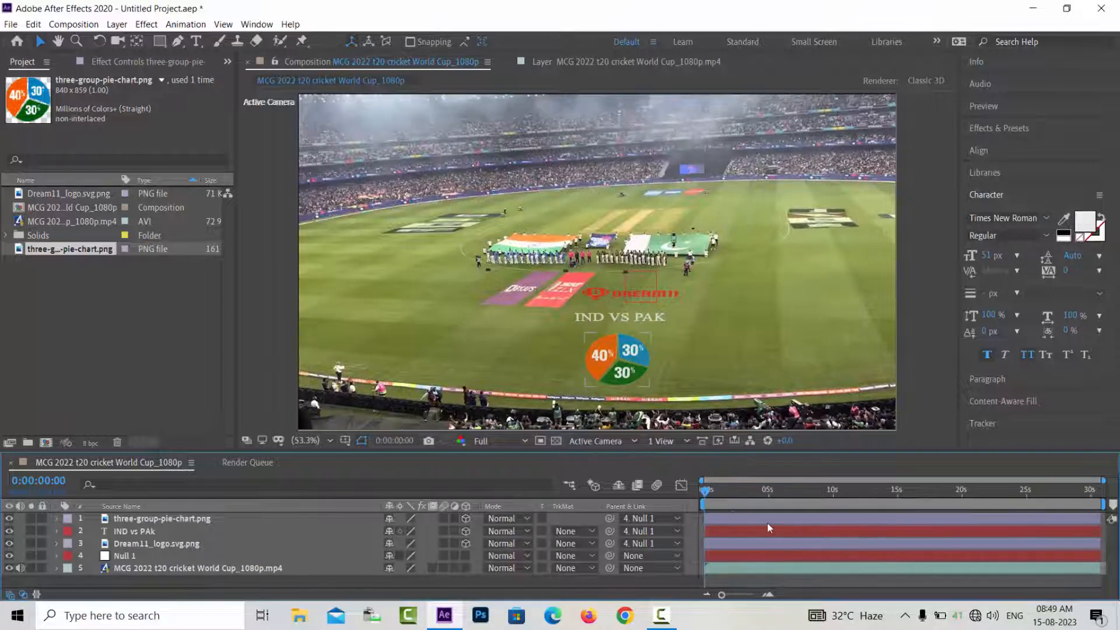
pyautogui.press('space')
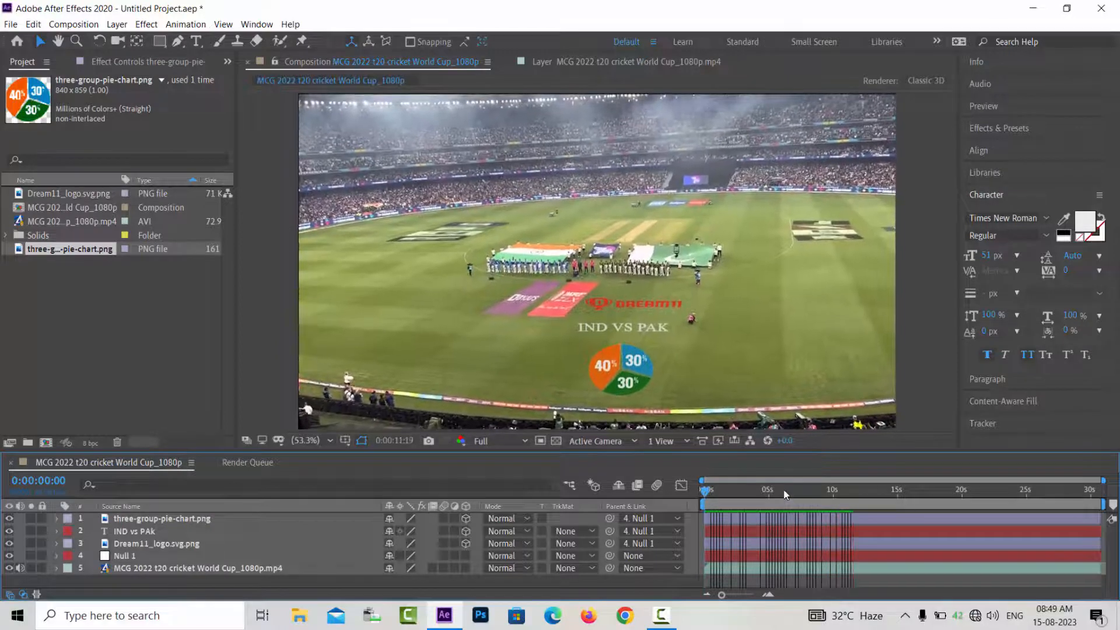
pyautogui.click(783, 489)
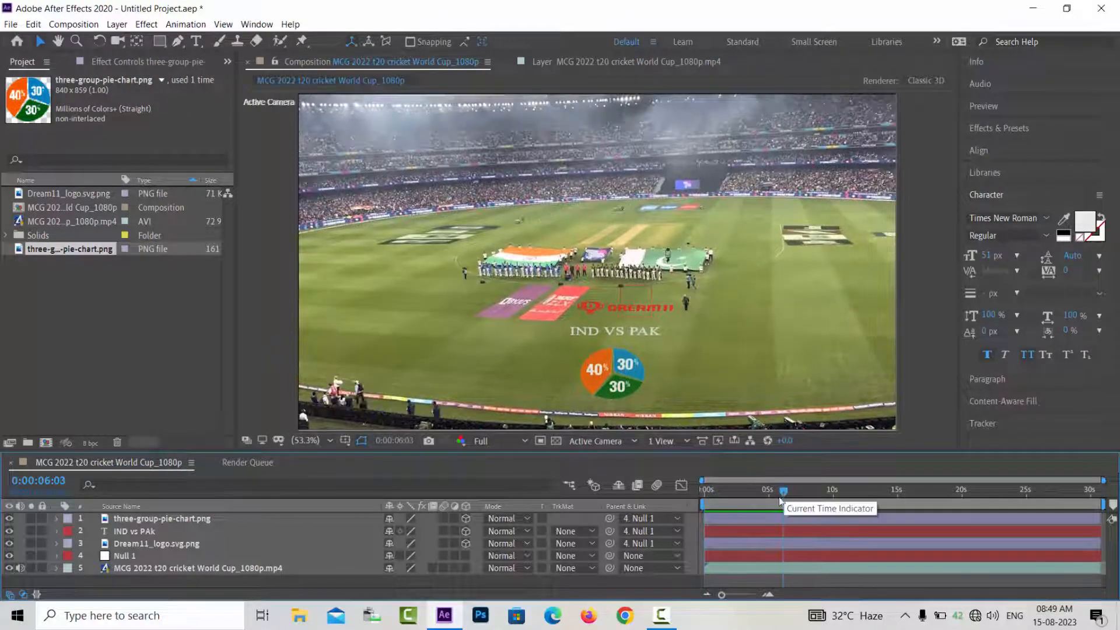
# - Tilt the pie chart further by changing its X Rotation to -39°
pyautogui.click(204, 519)
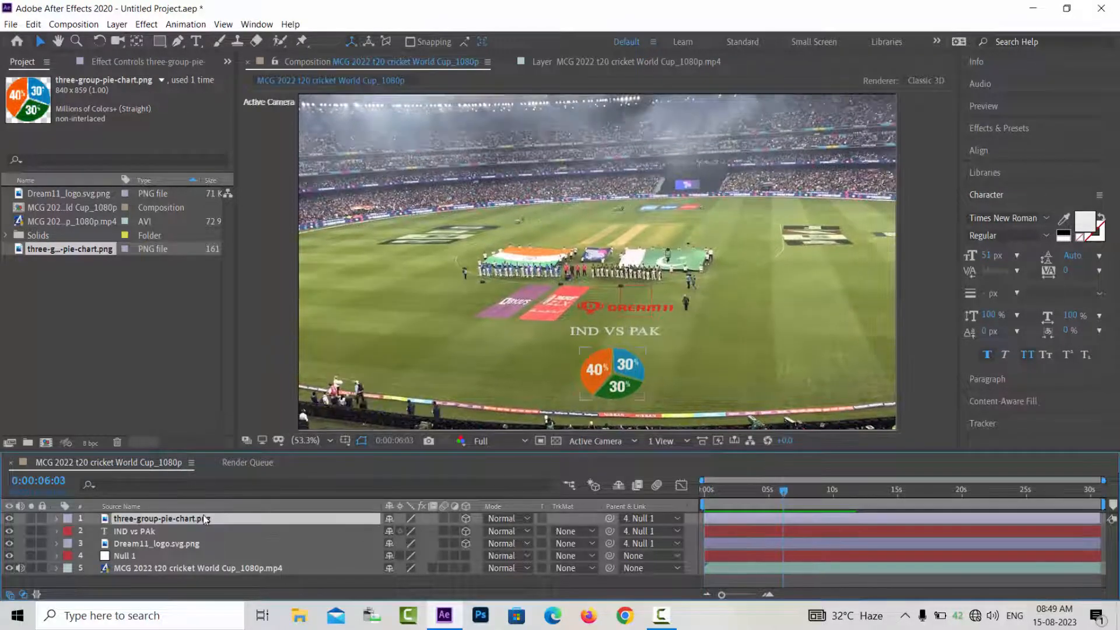
pyautogui.click(56, 519)
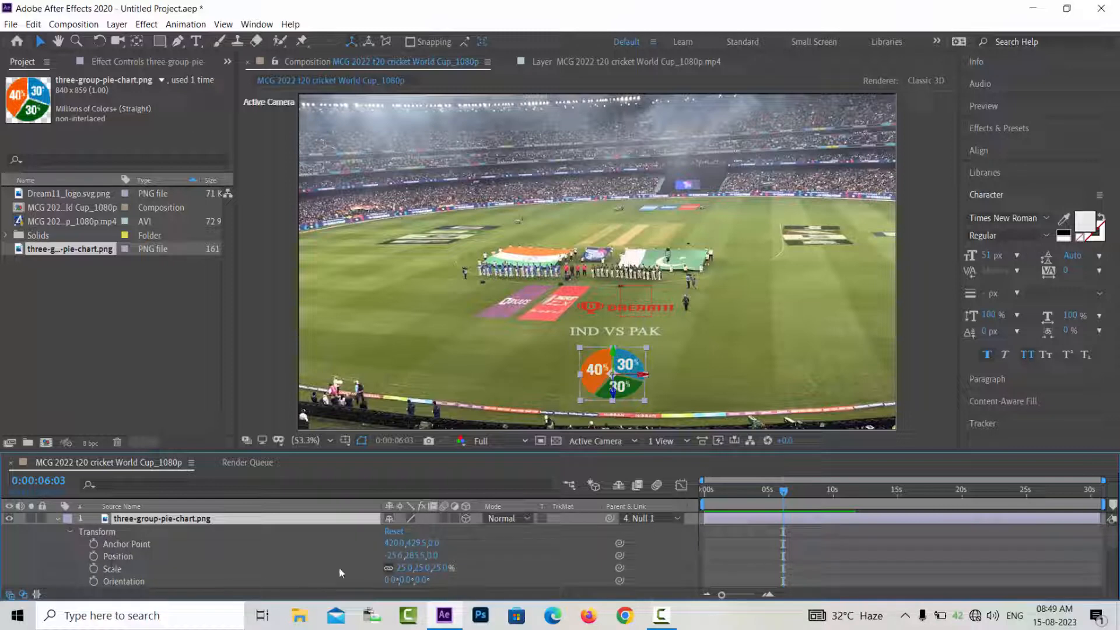
pyautogui.scroll(-1, 339, 567)
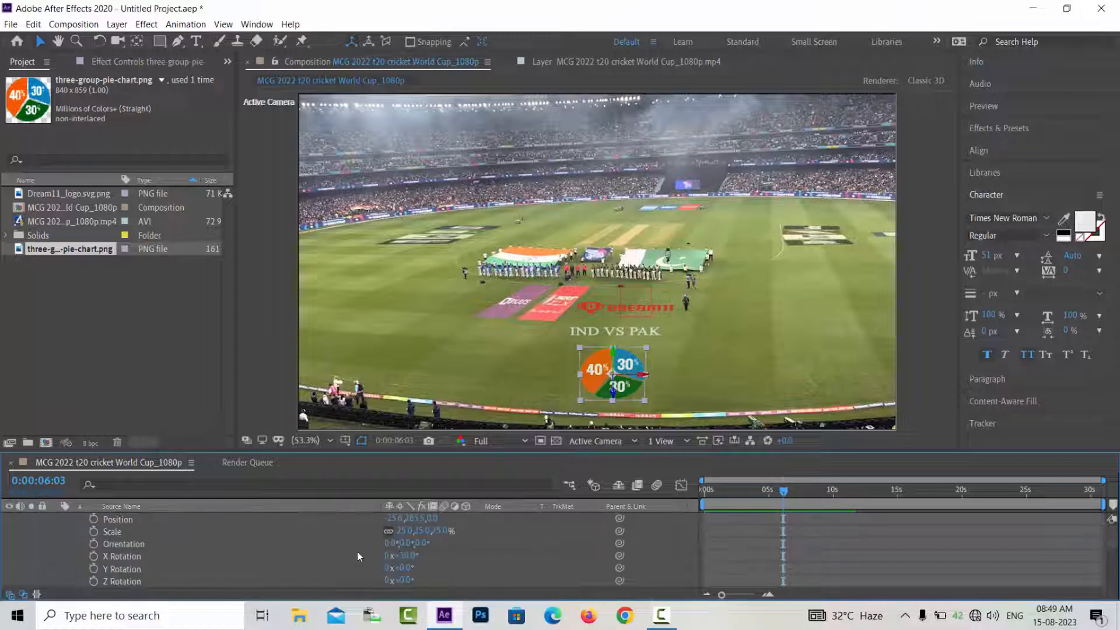
pyautogui.click(409, 557)
pyautogui.moveTo(412, 556); pyautogui.dragTo(412, 556)
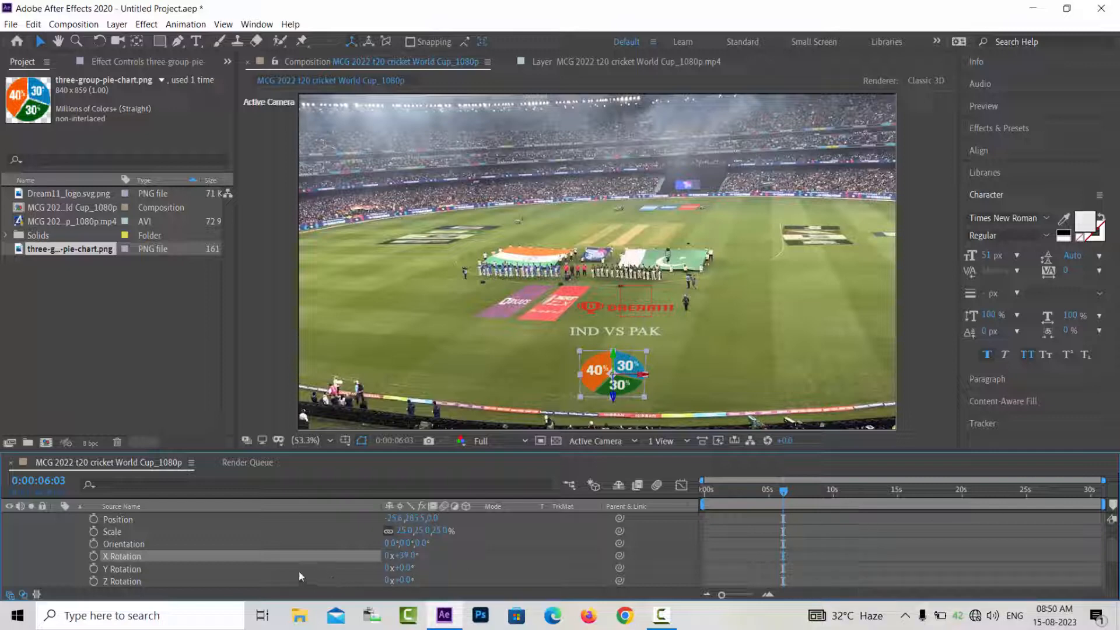
# - Lower the pie chart's Opacity to 70%, collapse its properties and deselect the layer
pyautogui.scroll(-3, 187, 543)
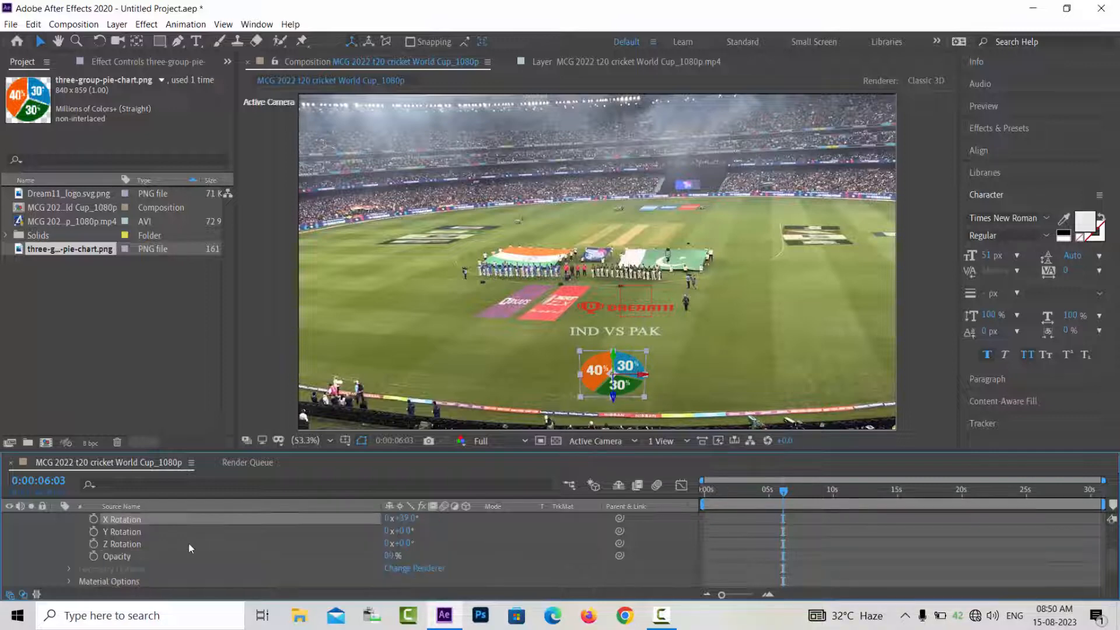
pyautogui.click(390, 518)
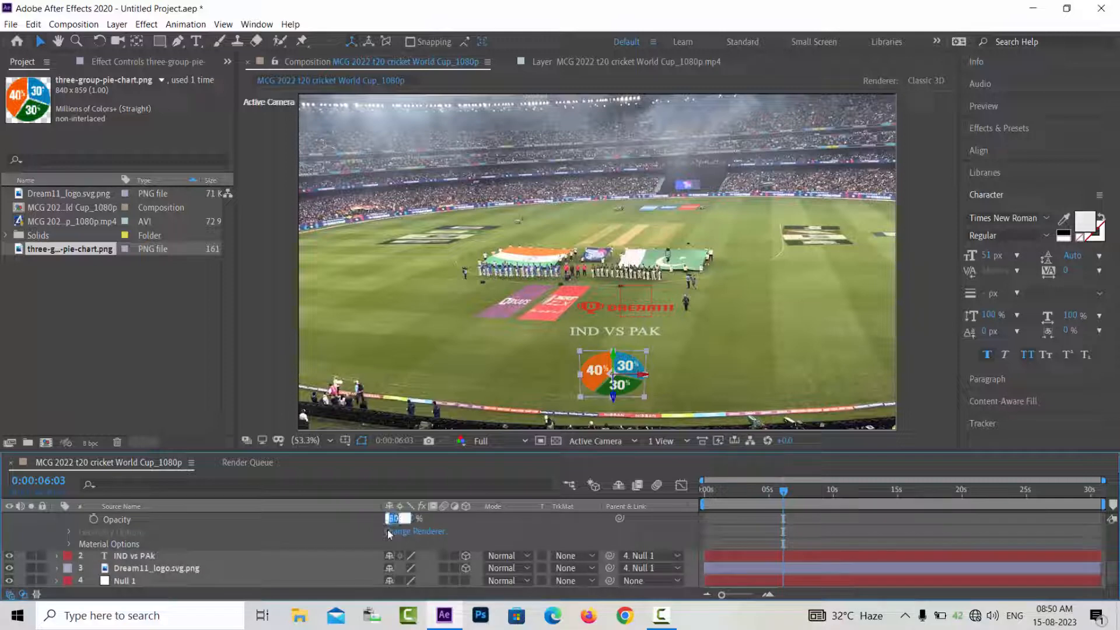
pyautogui.write('70')
pyautogui.press('Return')
pyautogui.scroll(5, 325, 531)
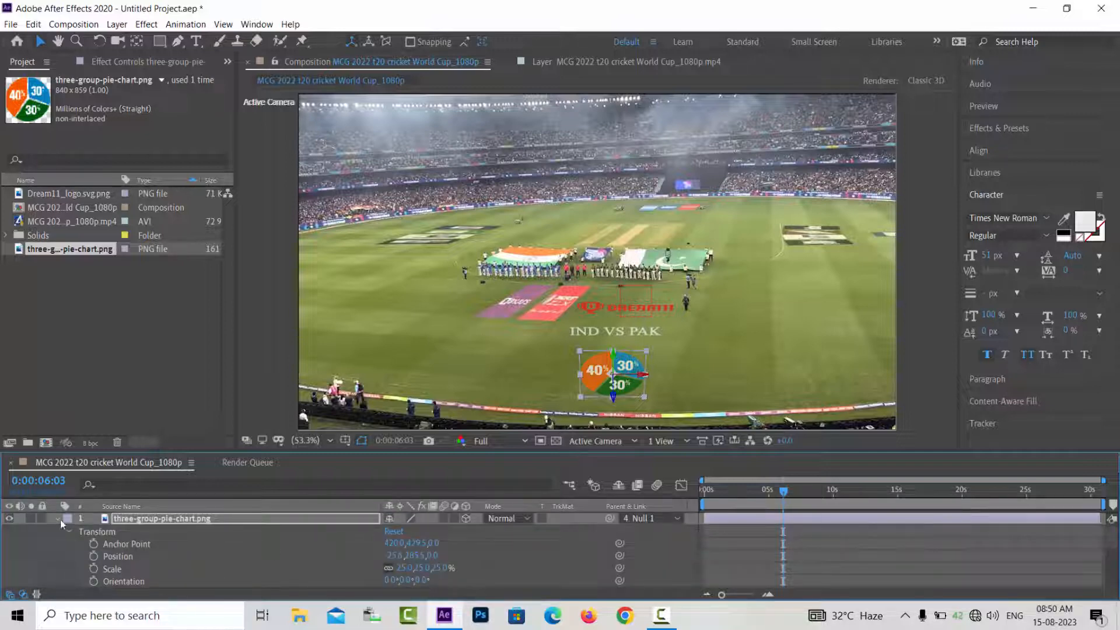
pyautogui.click(58, 519)
pyautogui.click(227, 581)
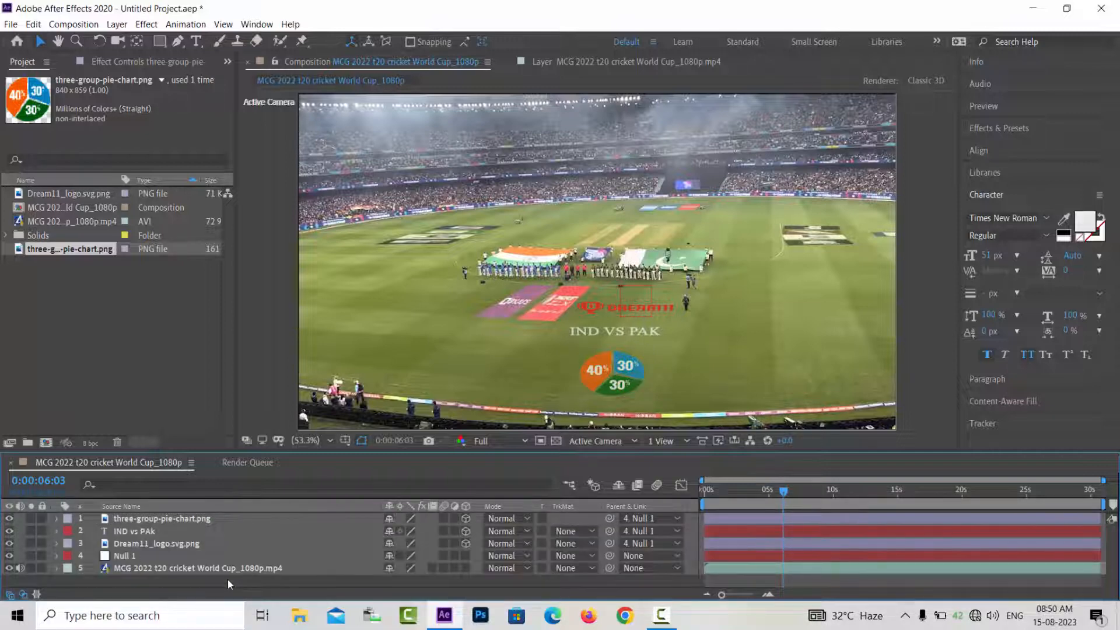
# - Move the "IND vs PAK" text slightly up and to the right so it sits centred beneath the Dream11 logo
pyautogui.click(138, 533)
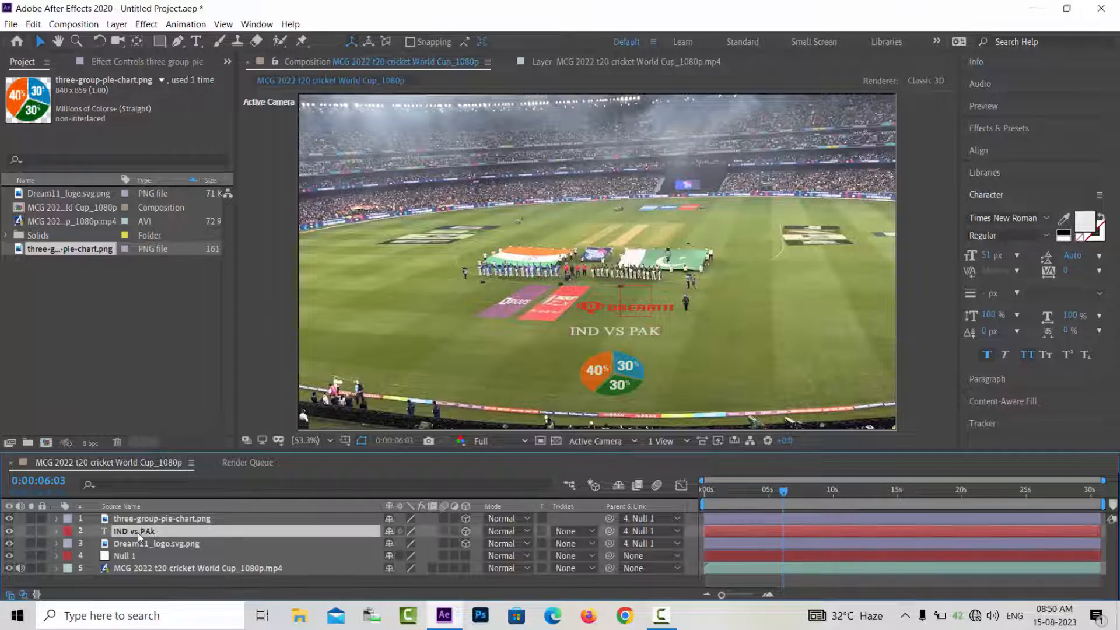
pyautogui.moveTo(593, 336); pyautogui.dragTo(604, 330)
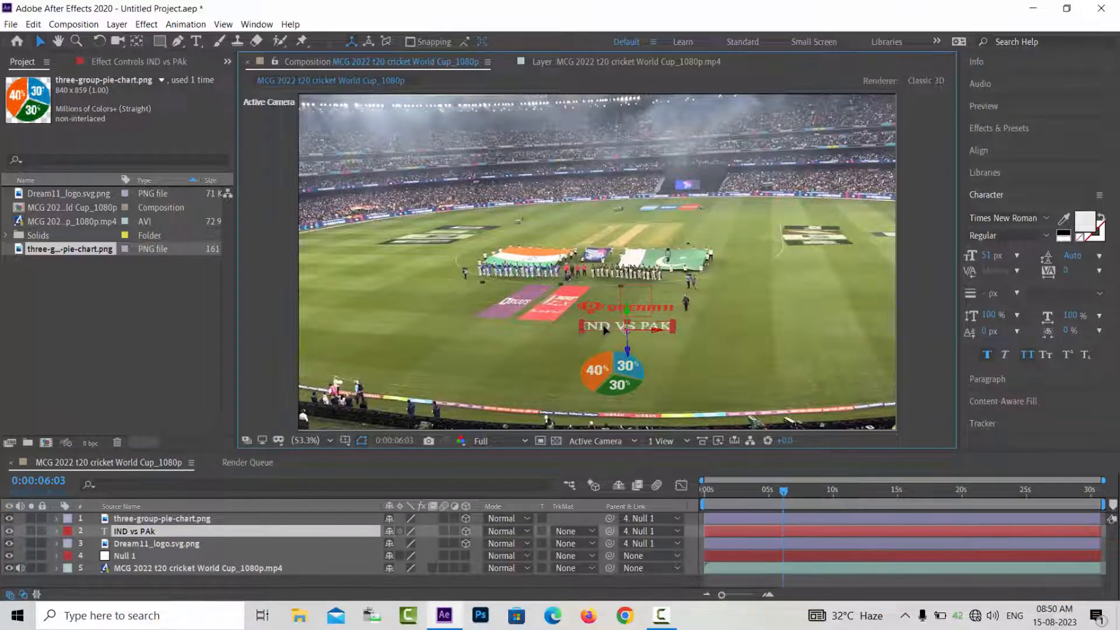
pyautogui.click(187, 580)
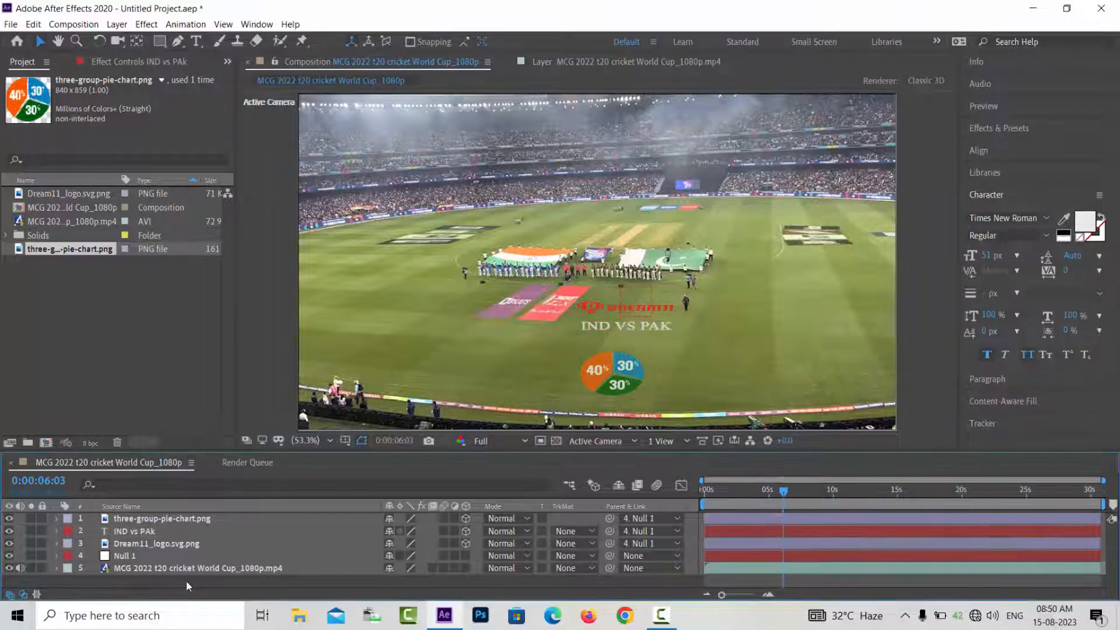
# - Move the pie chart slightly up and to the right so it is centred beneath the "IND vs PAK" text
pyautogui.click(190, 519)
pyautogui.moveTo(589, 377); pyautogui.dragTo(606, 370)
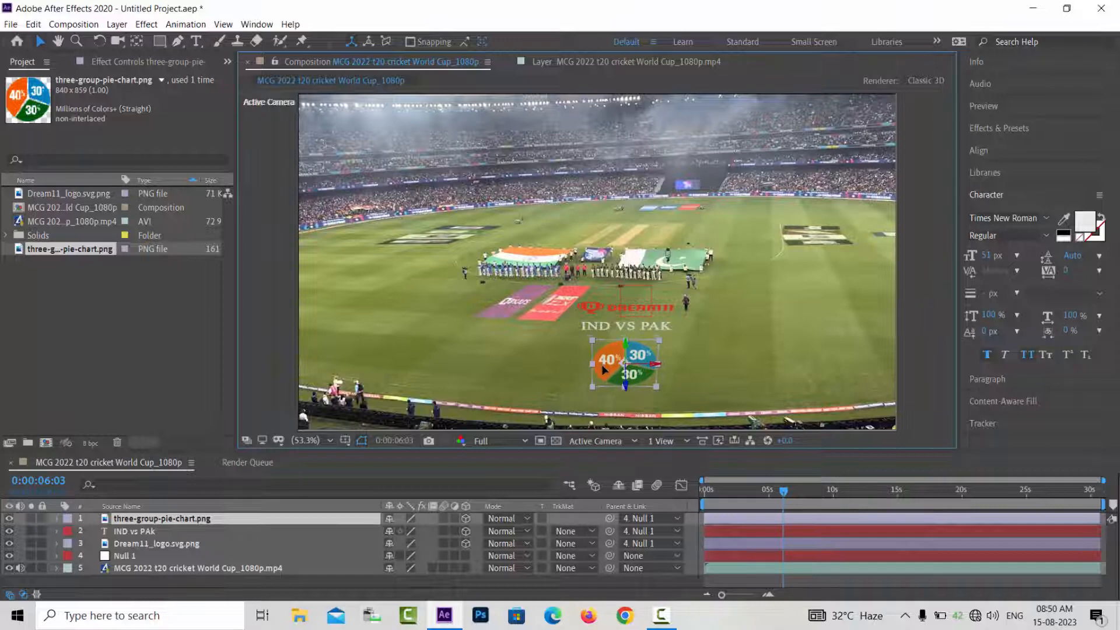
pyautogui.click(318, 586)
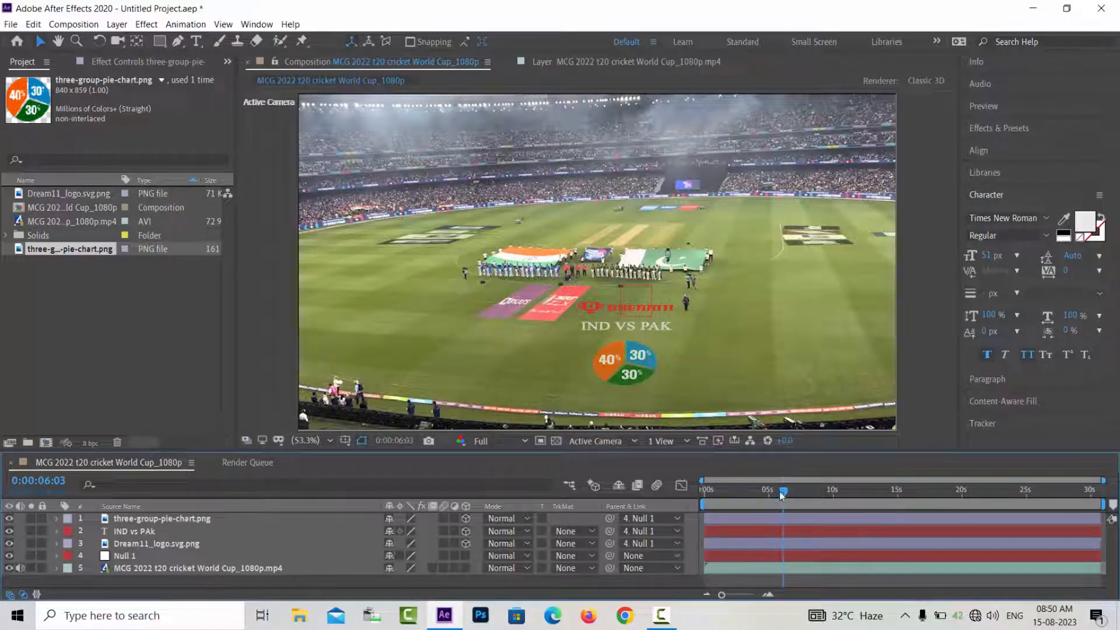
# - Play the composition from the beginning and scrub to about 9 seconds to check that all three graphics follow the field
pyautogui.press('Home')
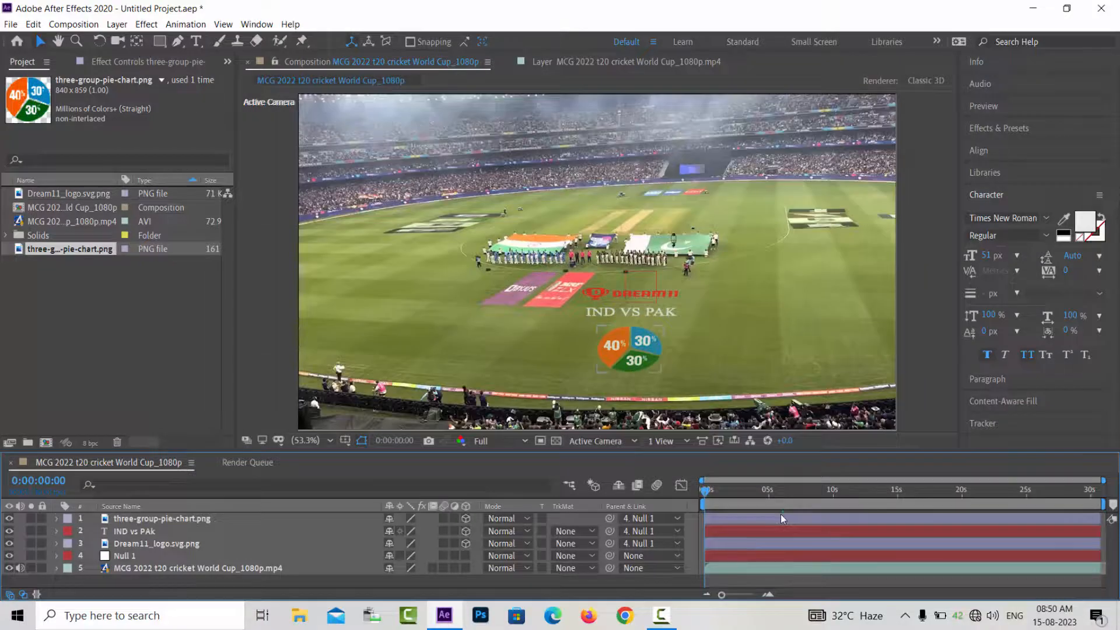
pyautogui.press('space')
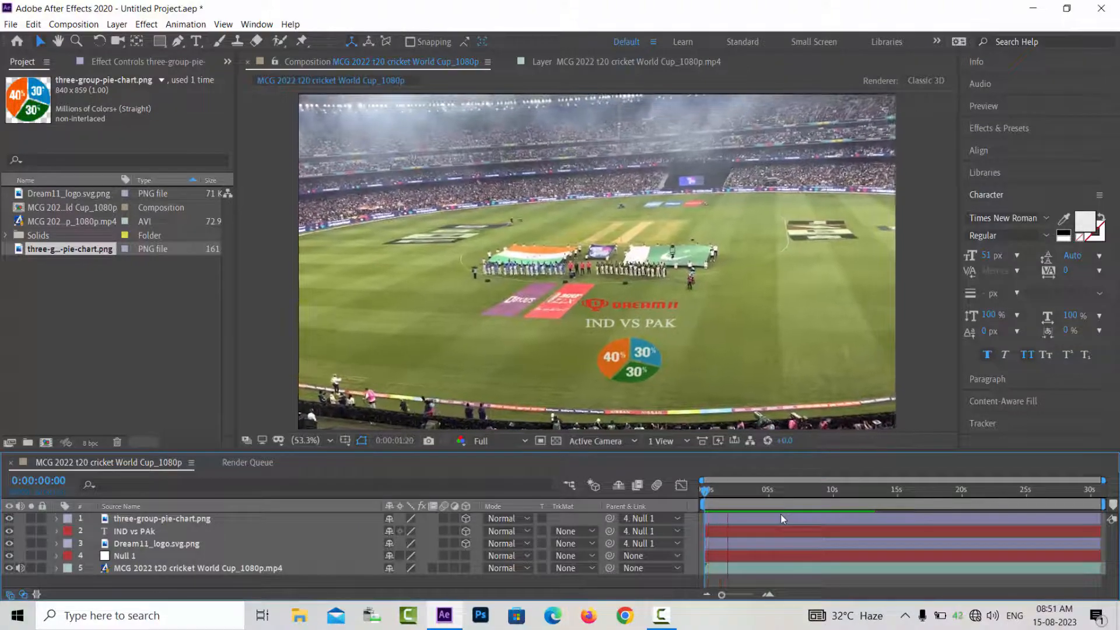
pyautogui.moveTo(777, 494); pyautogui.dragTo(824, 495)
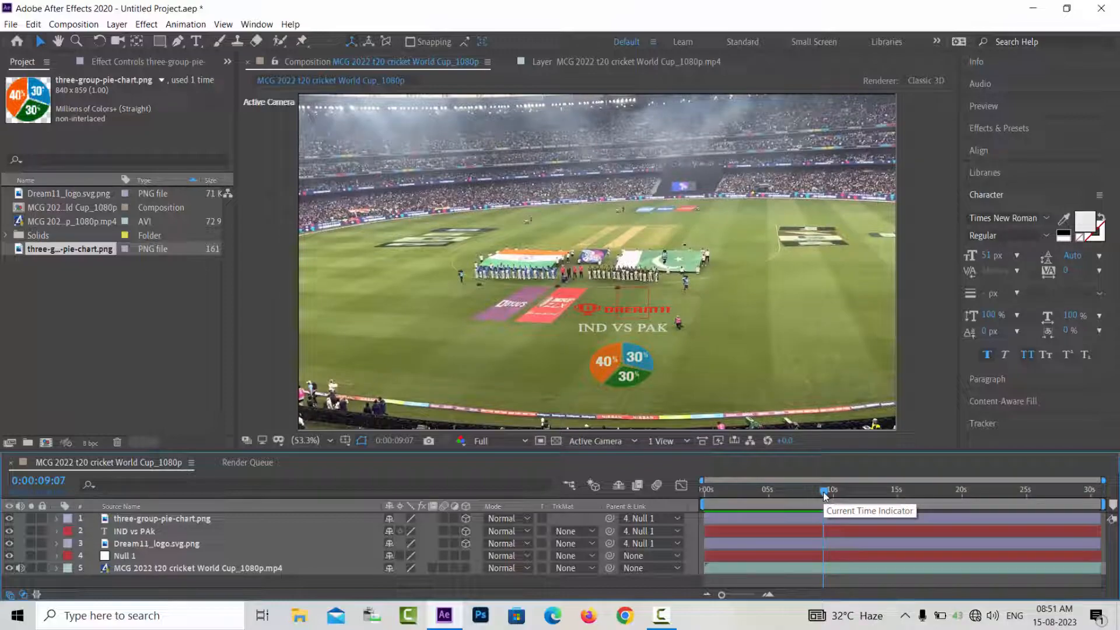
pyautogui.click(125, 363)
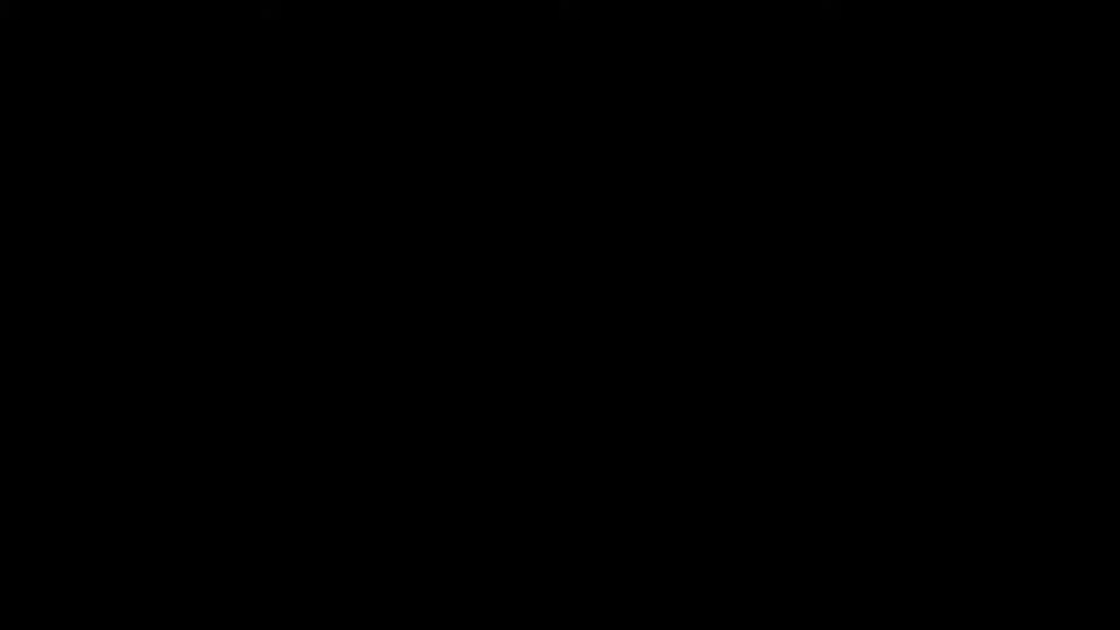